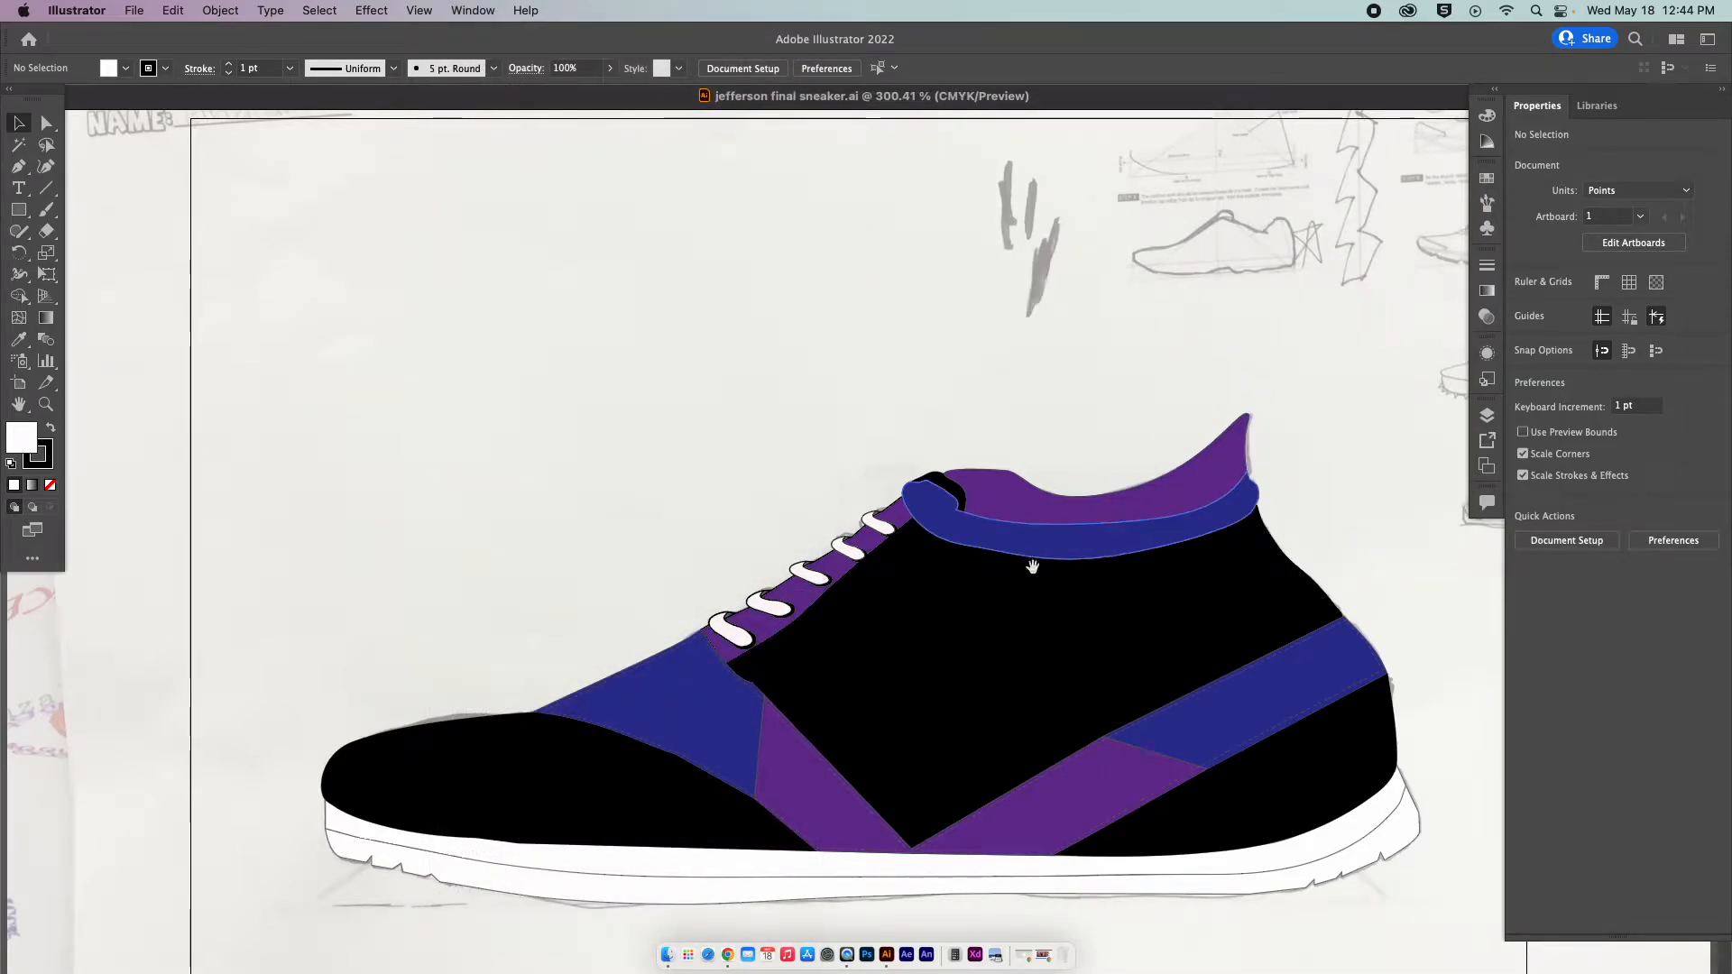
# Hide the sketch template layer and make Layer 1 the active layer.
pyautogui.moveTo(1021, 593); pyautogui.dragTo(981, 467)
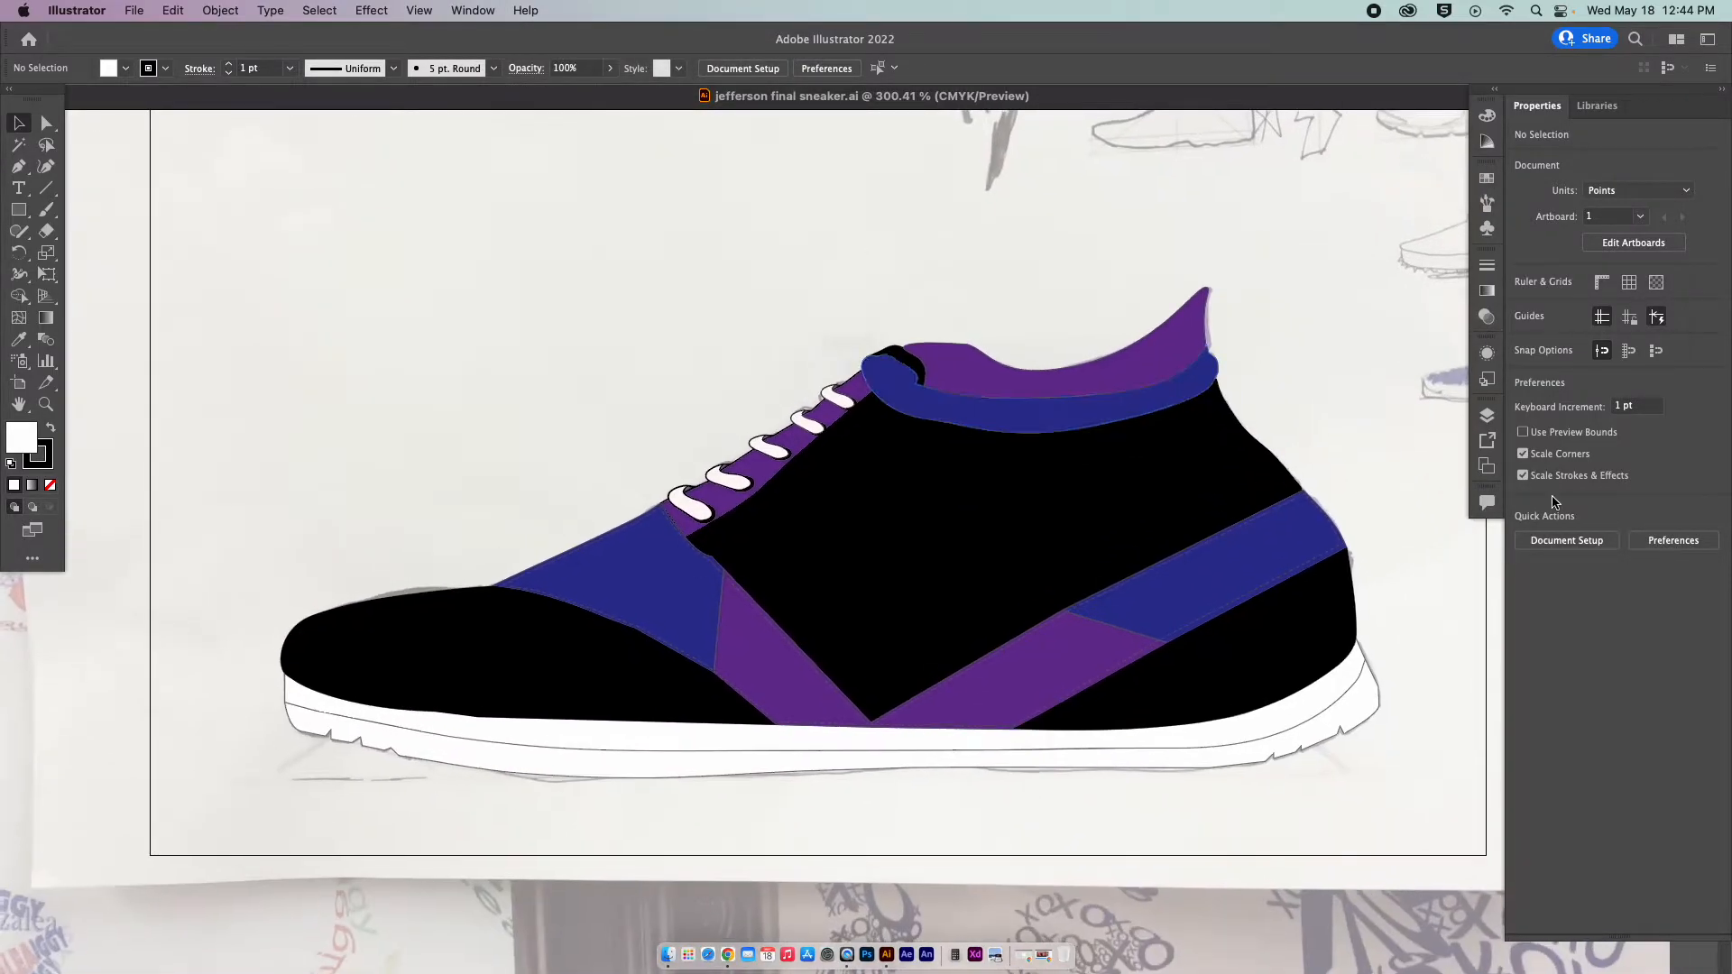
pyautogui.click(1488, 416)
pyautogui.moveTo(1274, 406); pyautogui.dragTo(311, 234)
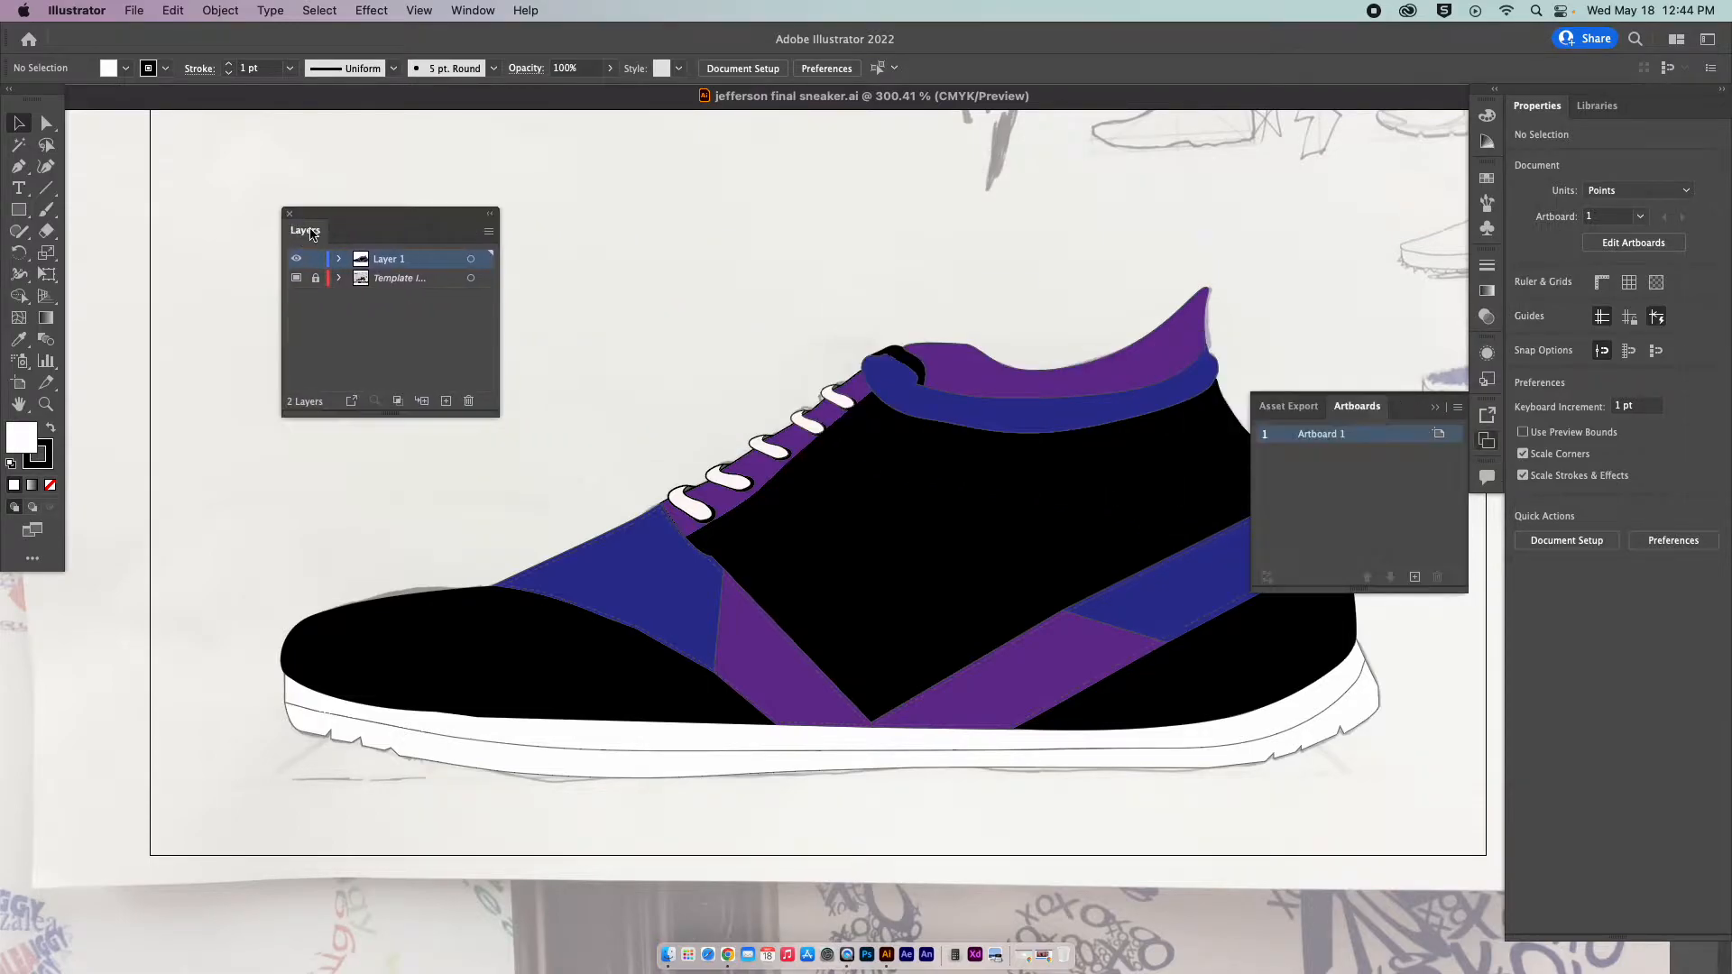
pyautogui.click(296, 259)
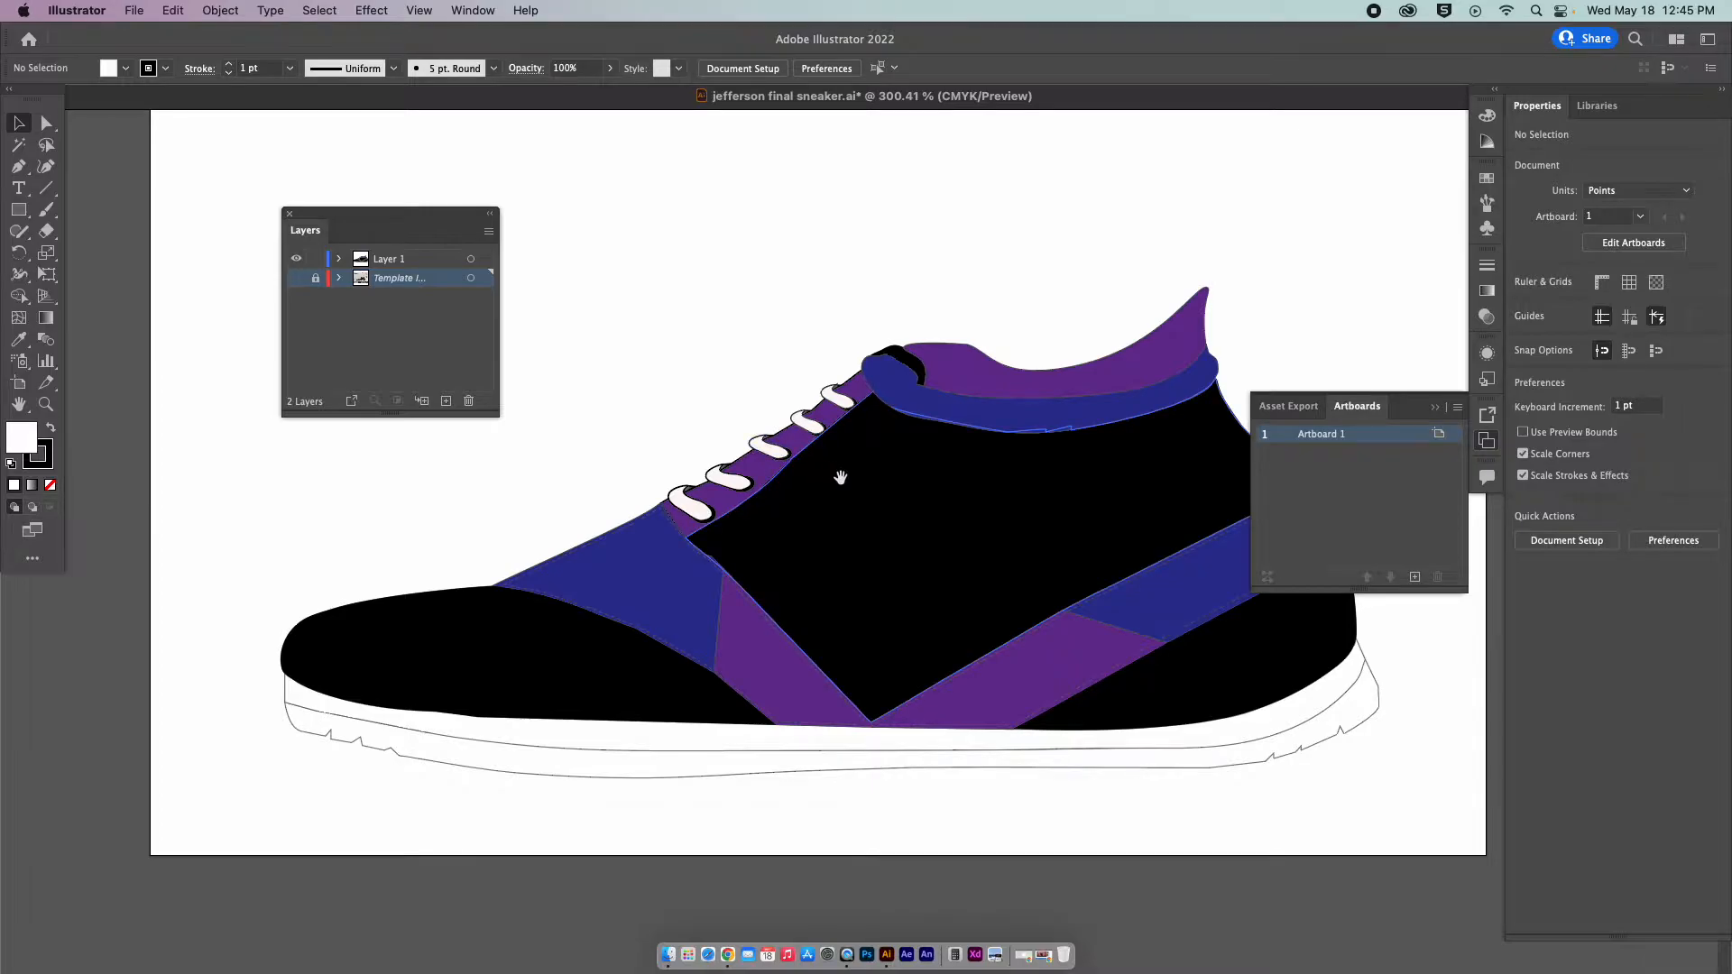
pyautogui.moveTo(848, 478); pyautogui.dragTo(714, 488)
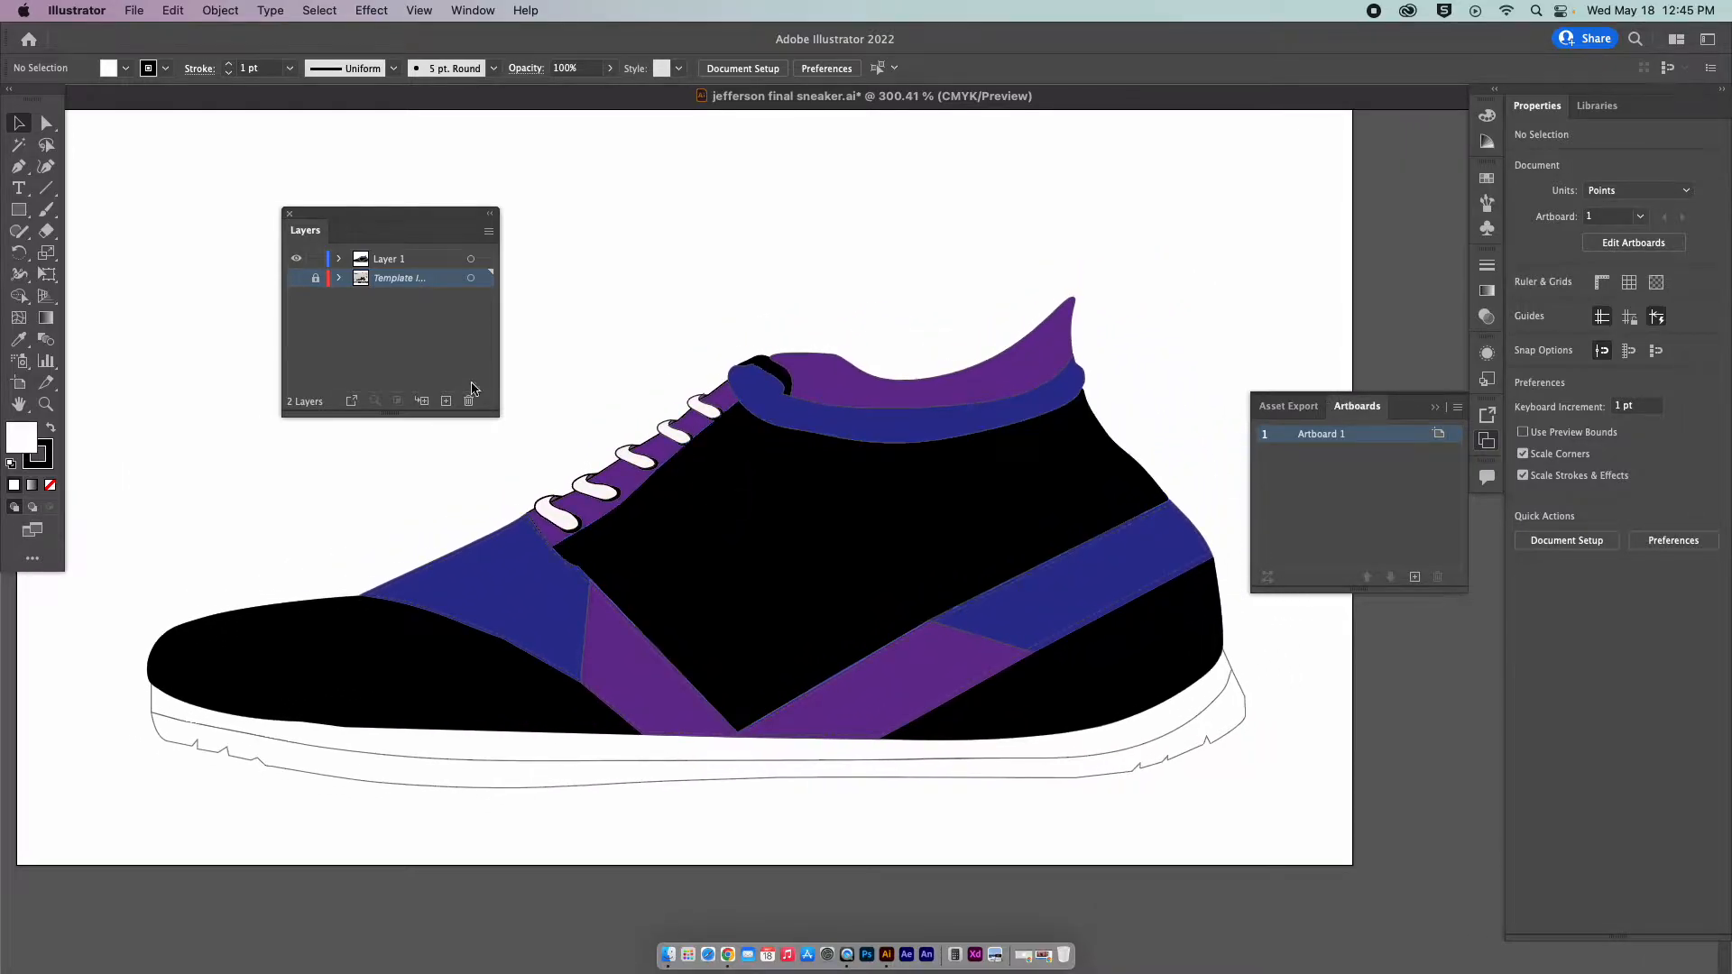
pyautogui.click(416, 259)
# Draw an open Pen path with no fill and a 0.5 pt black stroke inside the purple lace panel's edge beside the blue section.
pyautogui.moveTo(845, 385); pyautogui.dragTo(845, 316)
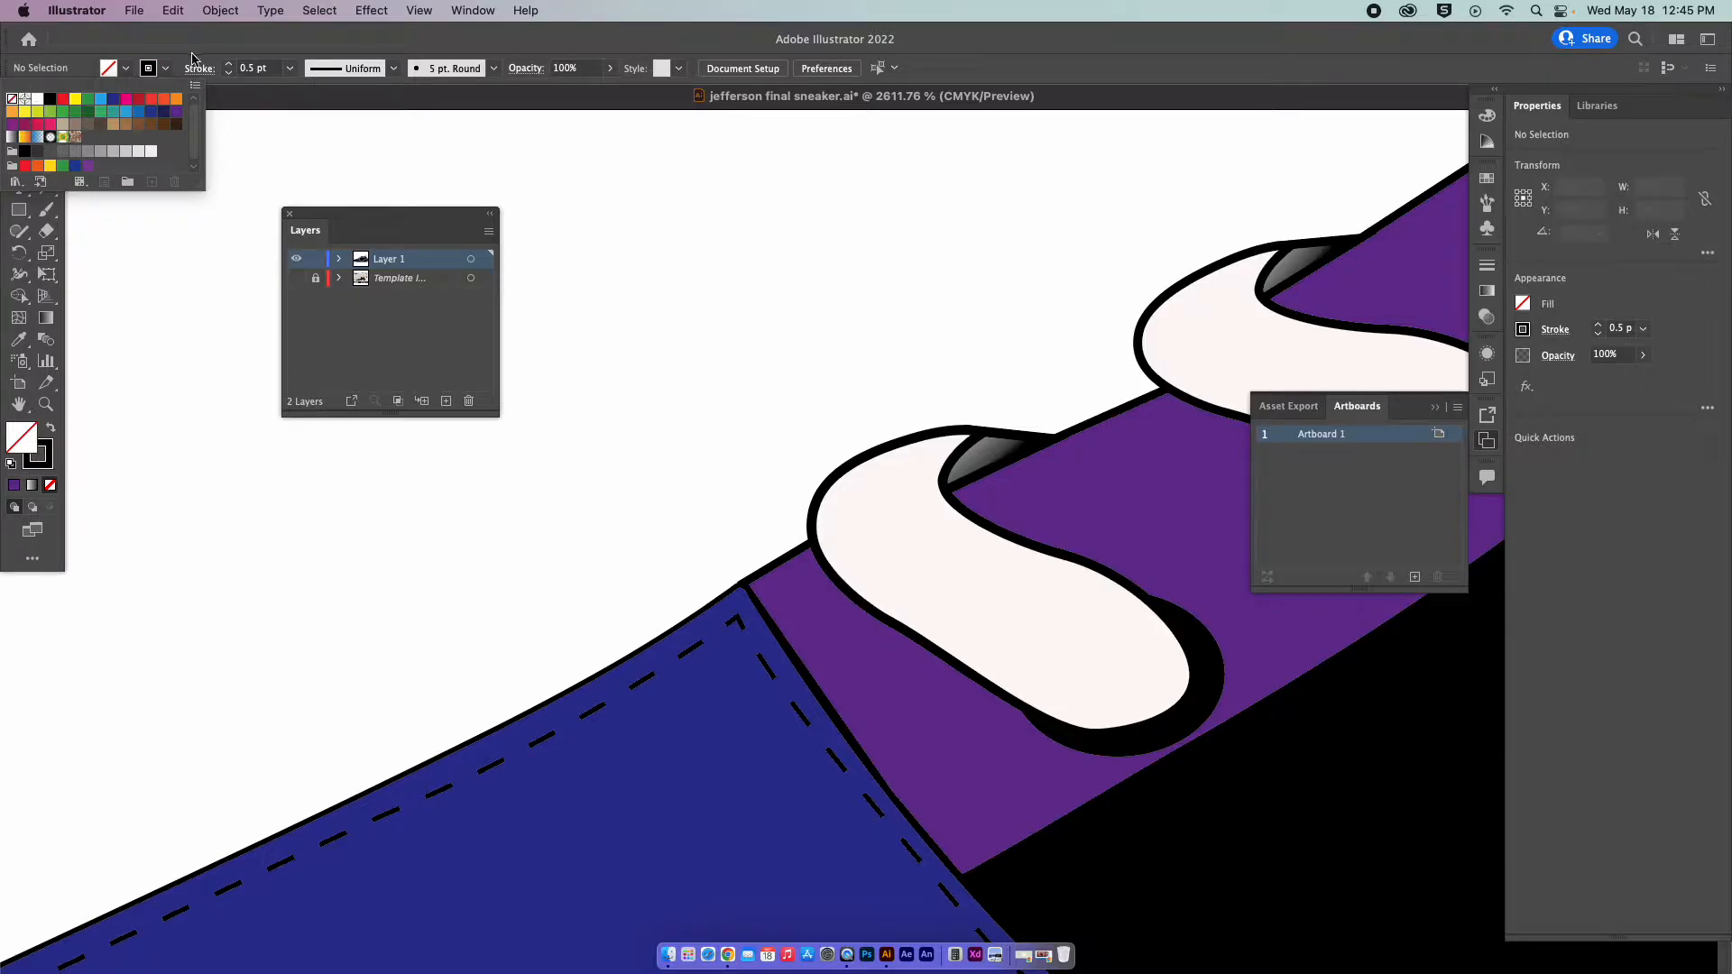
pyautogui.click(166, 70)
pyautogui.click(166, 69)
pyautogui.click(289, 69)
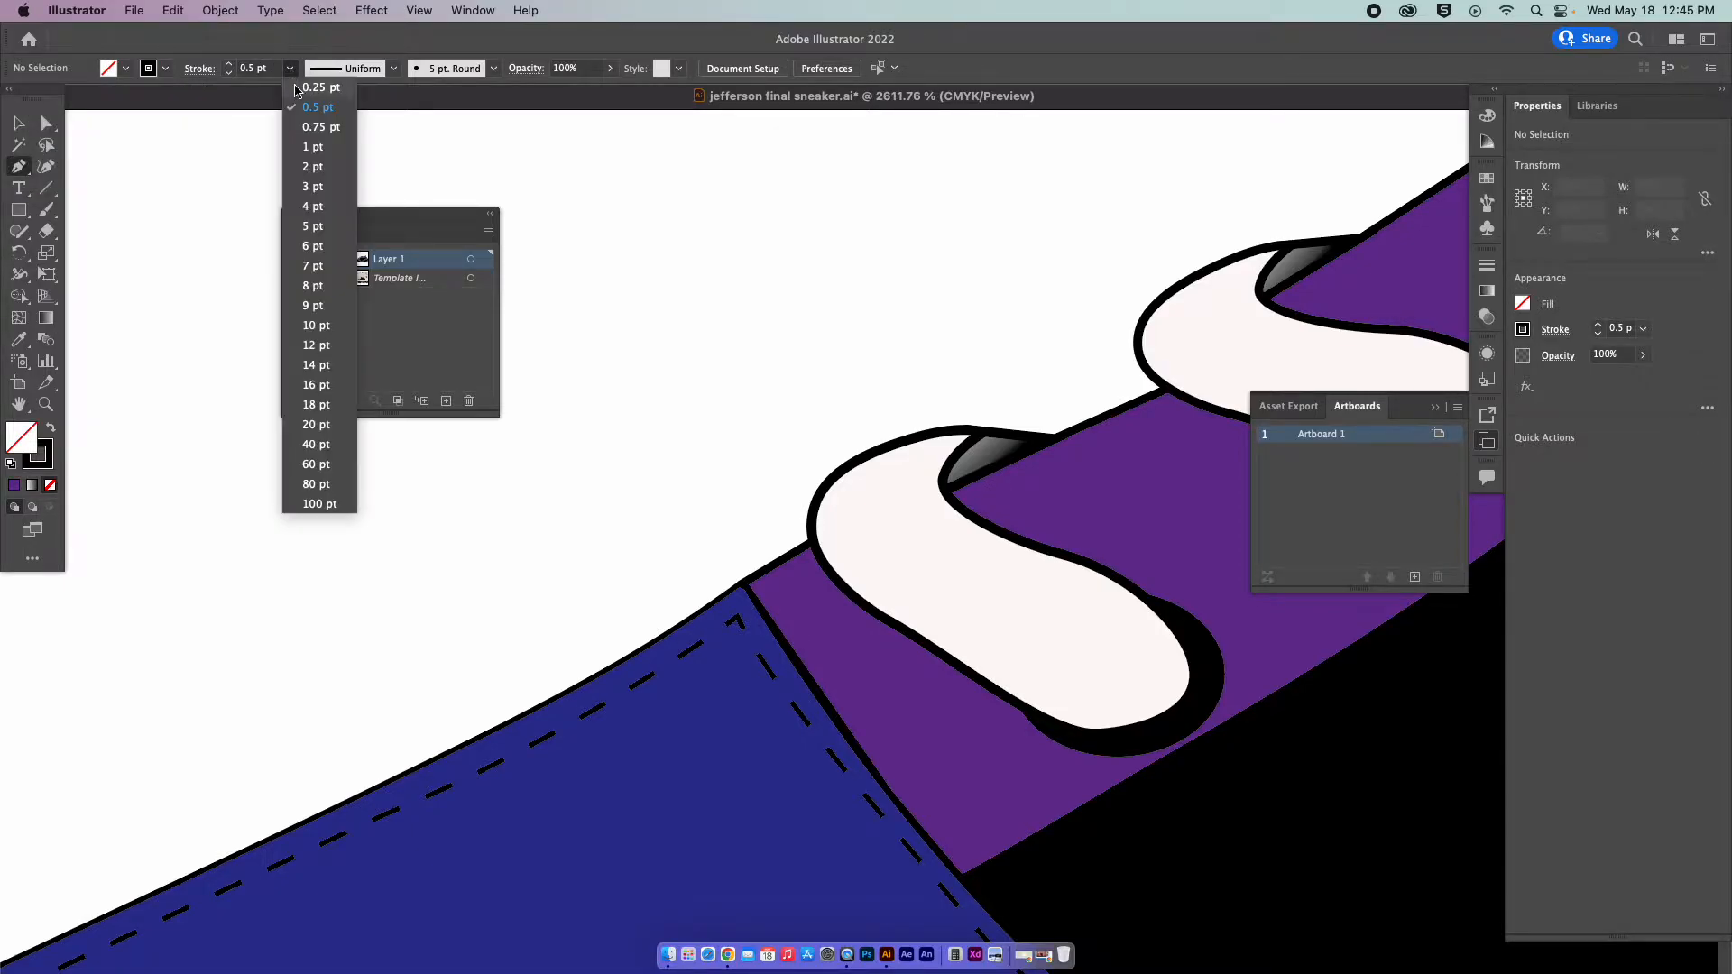
pyautogui.click(308, 105)
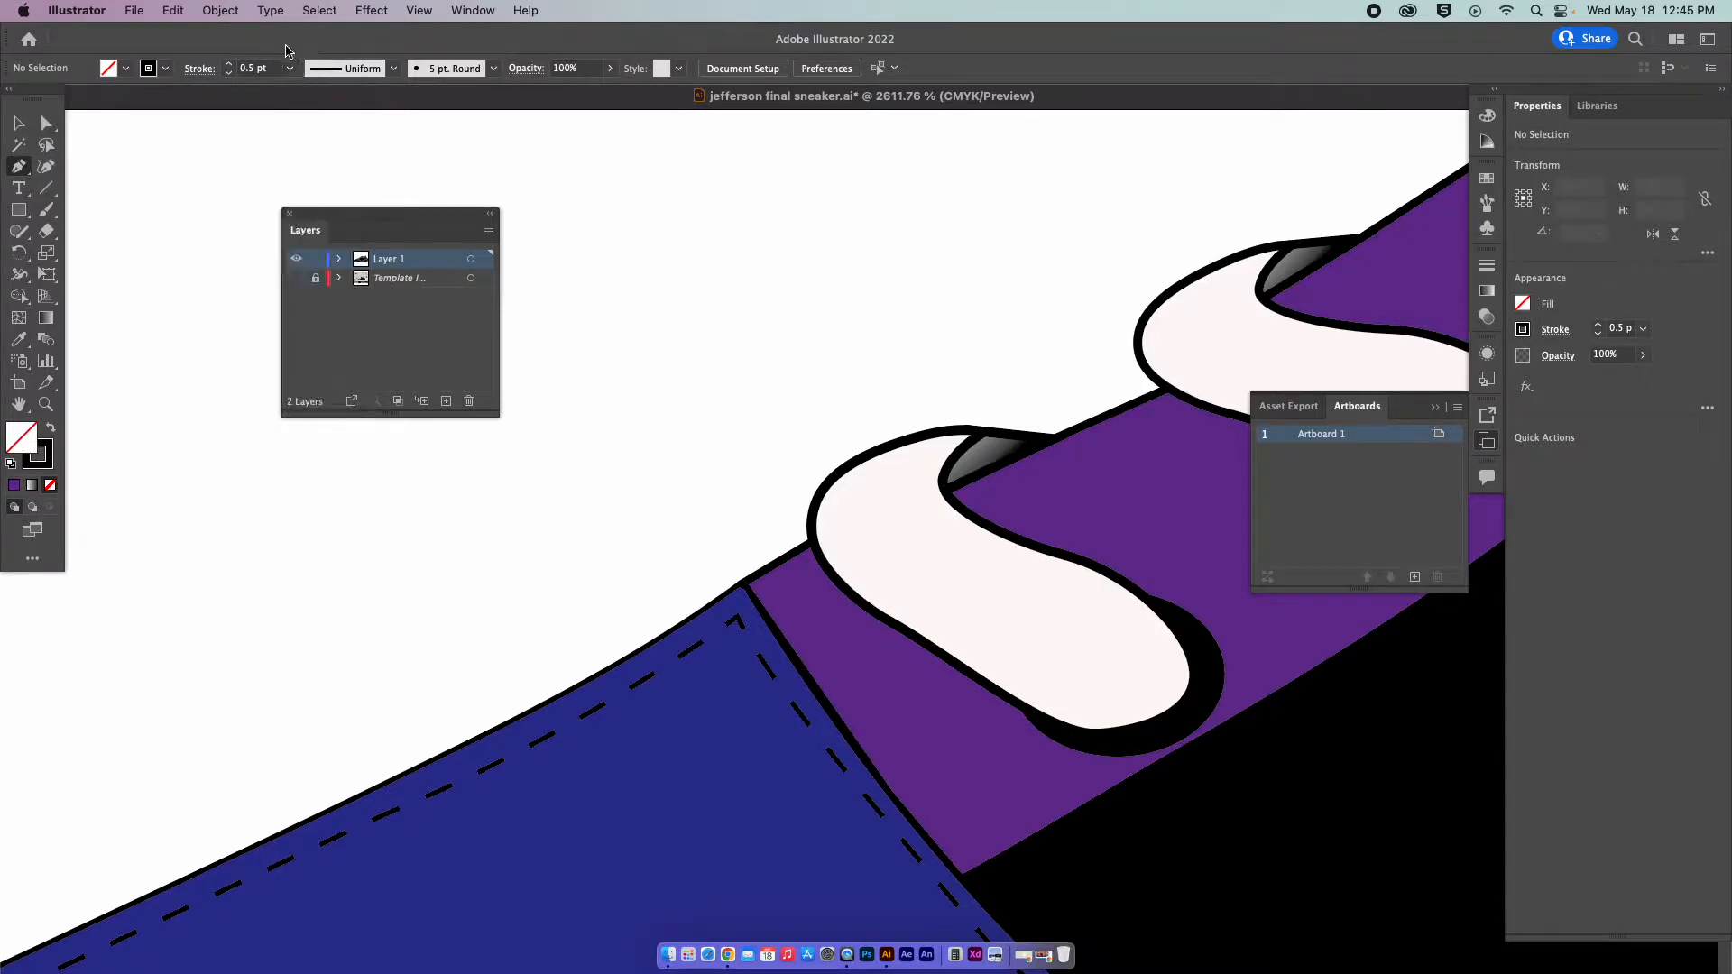
pyautogui.click(166, 71)
pyautogui.moveTo(943, 514); pyautogui.dragTo(773, 413)
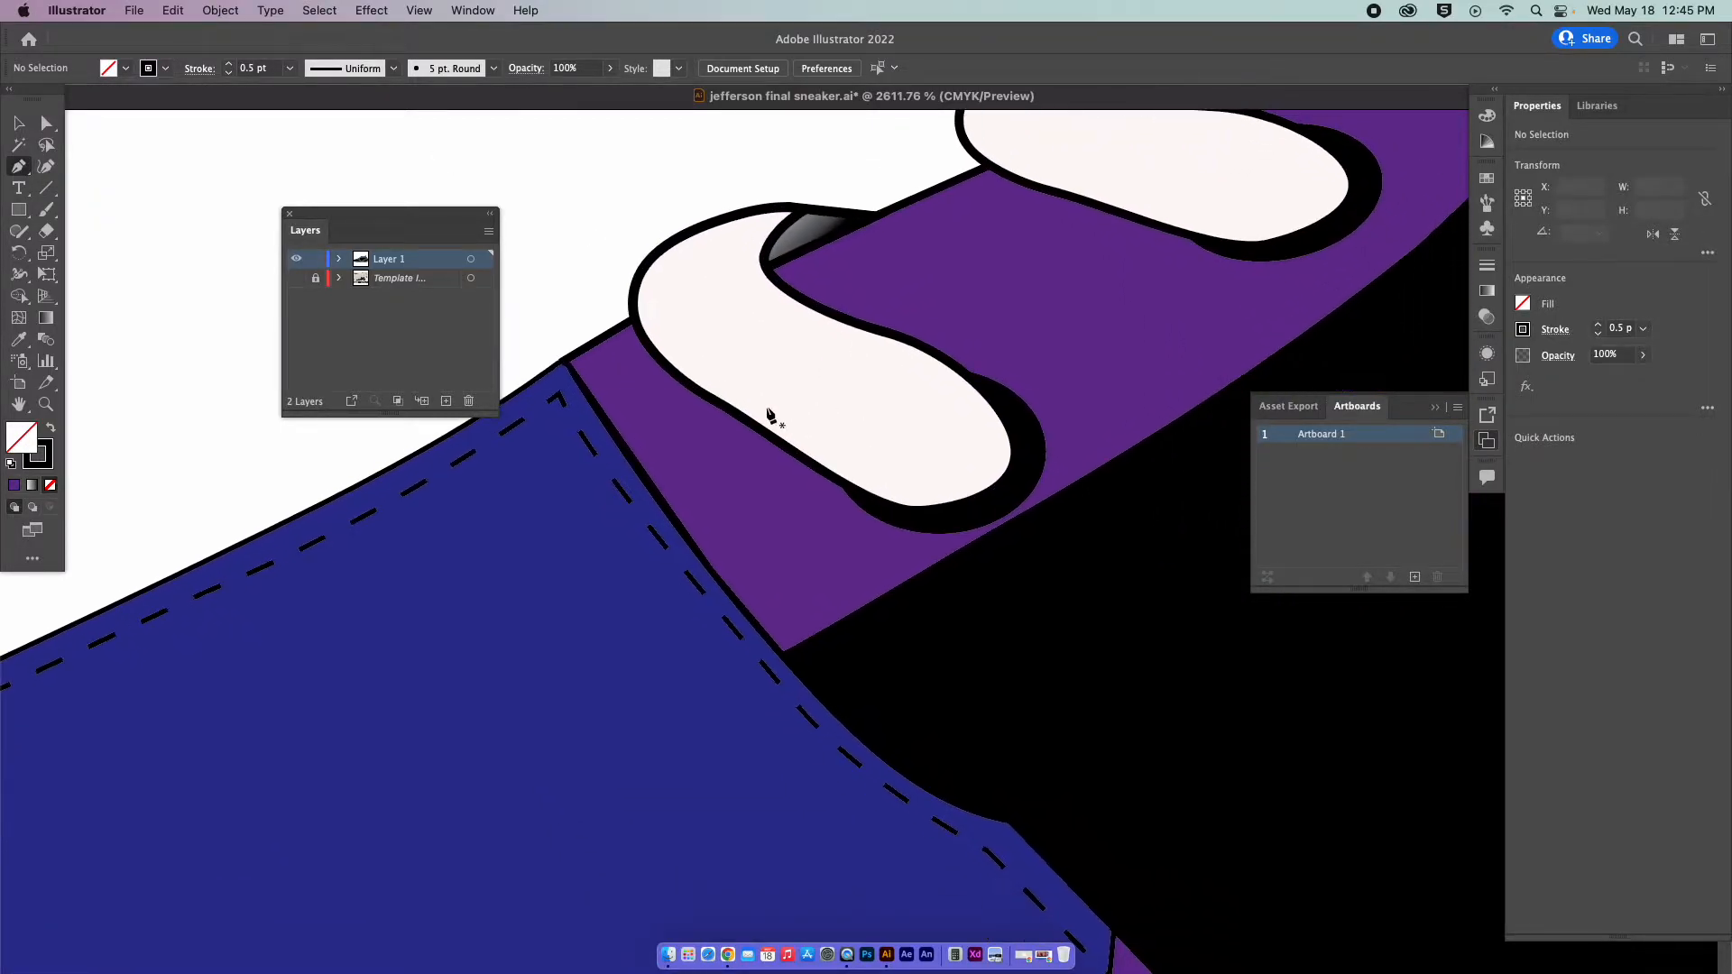
pyautogui.click(582, 364)
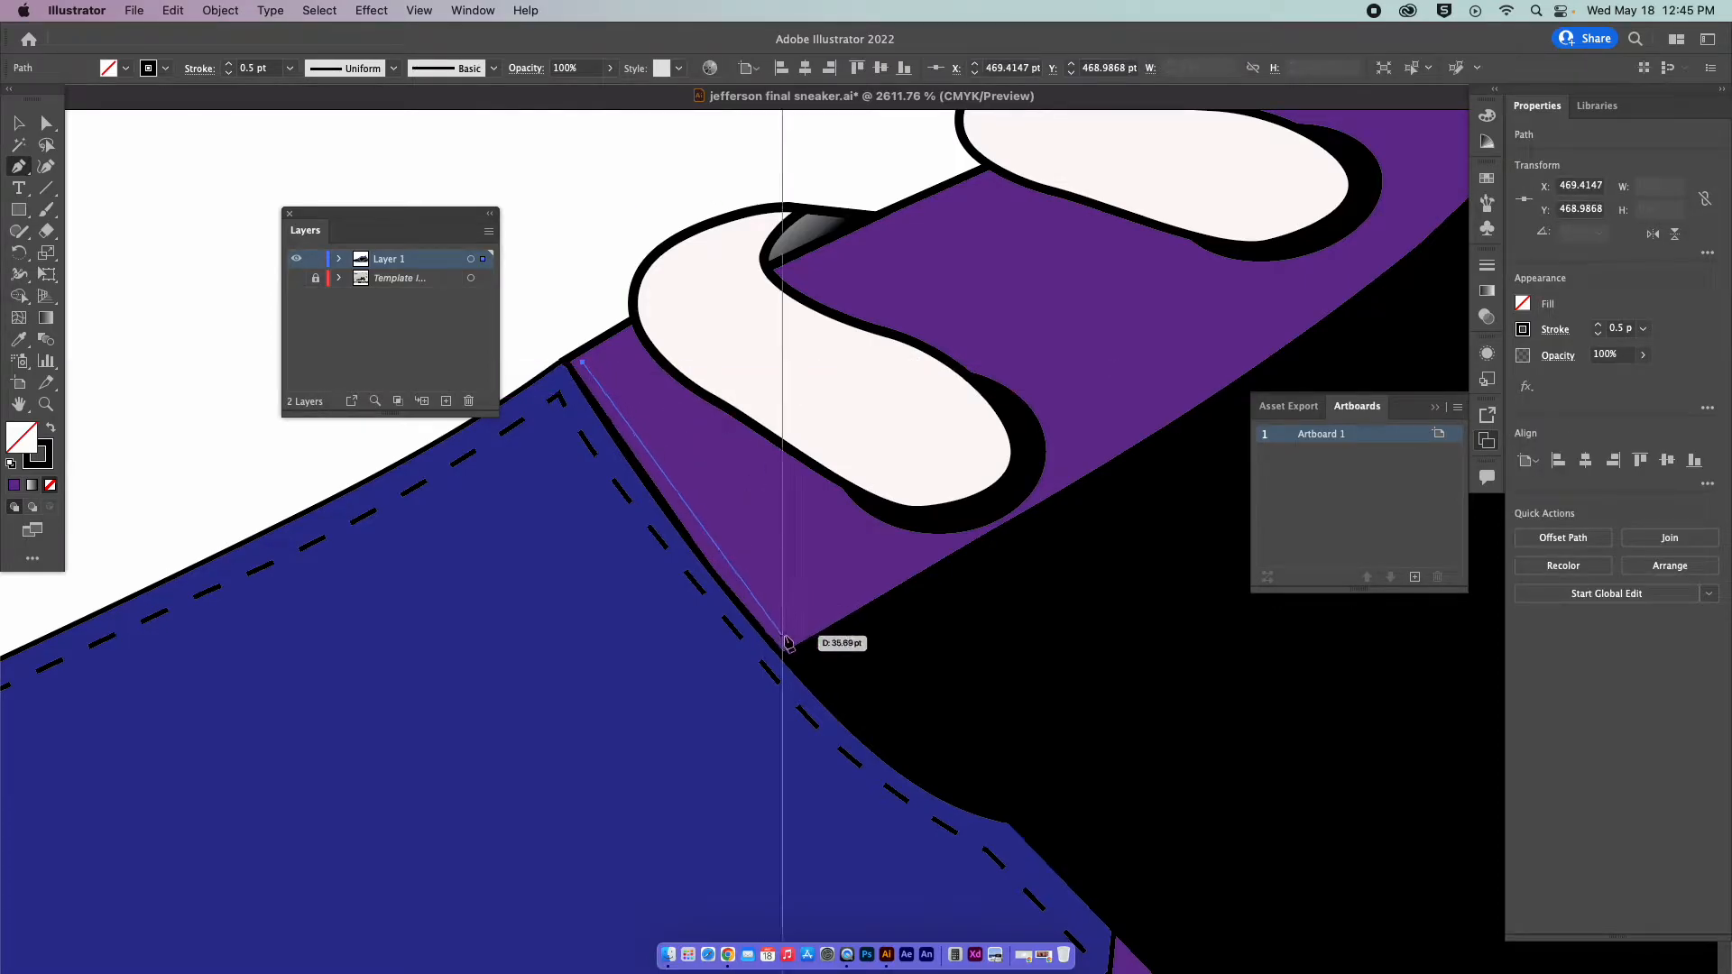
pyautogui.moveTo(787, 643); pyautogui.dragTo(825, 649)
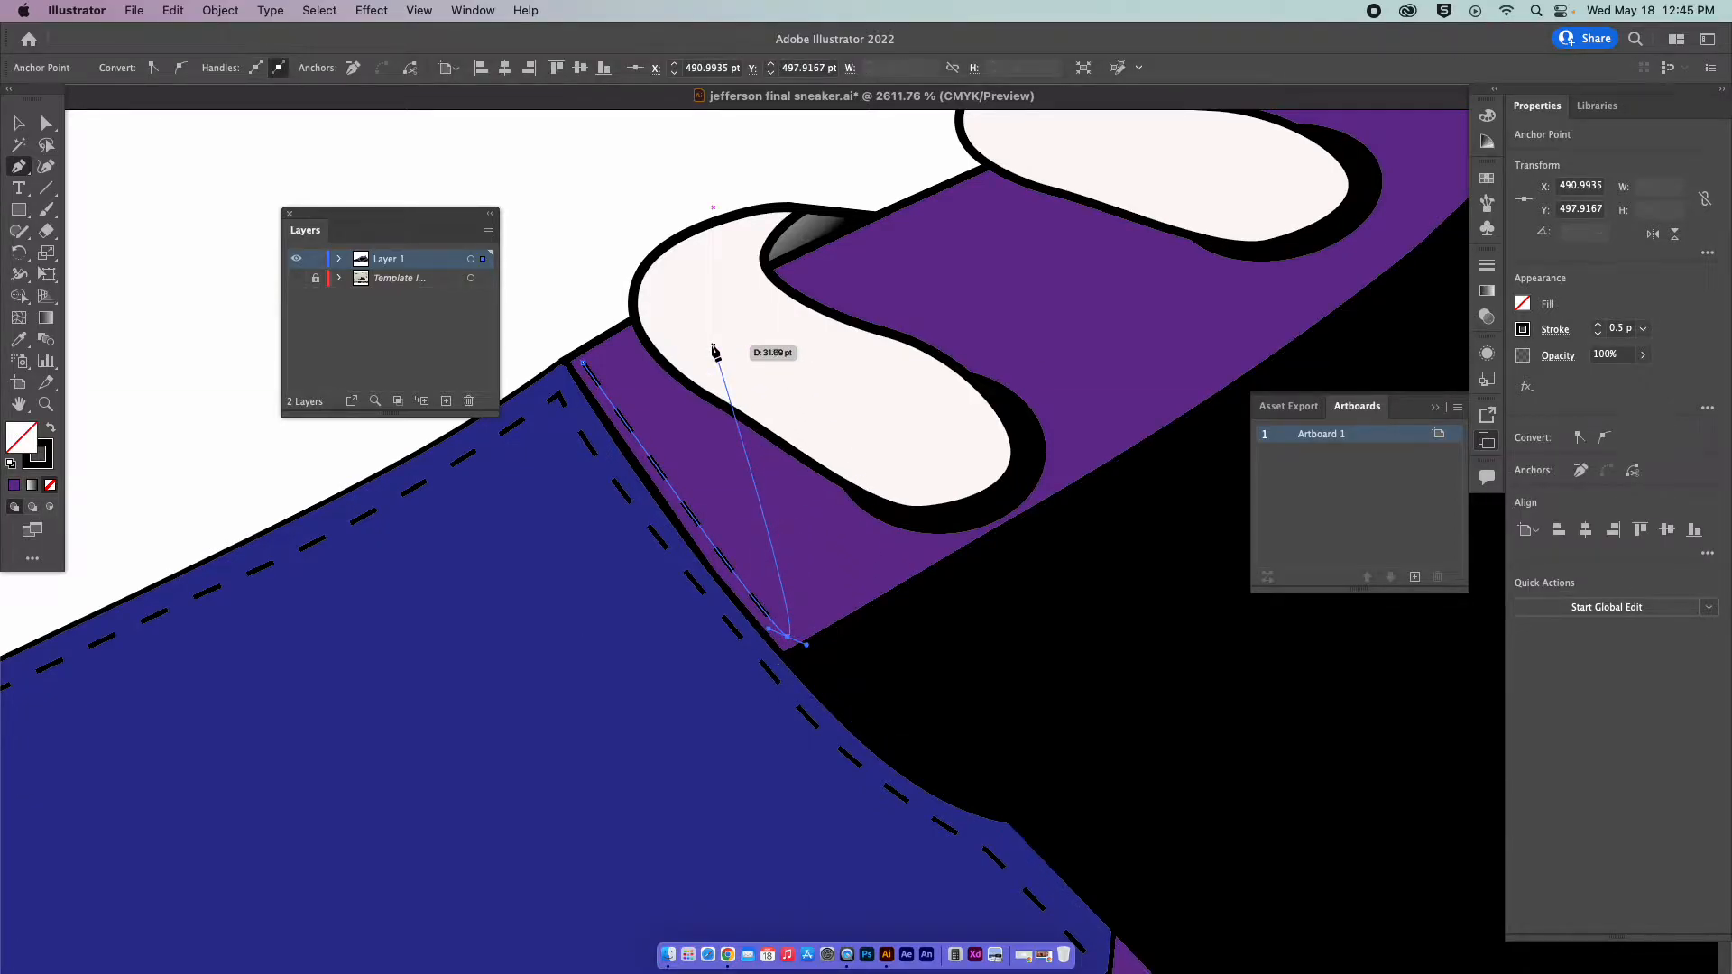
pyautogui.keyDown('super'); pyautogui.click(603, 213); pyautogui.keyUp('super')
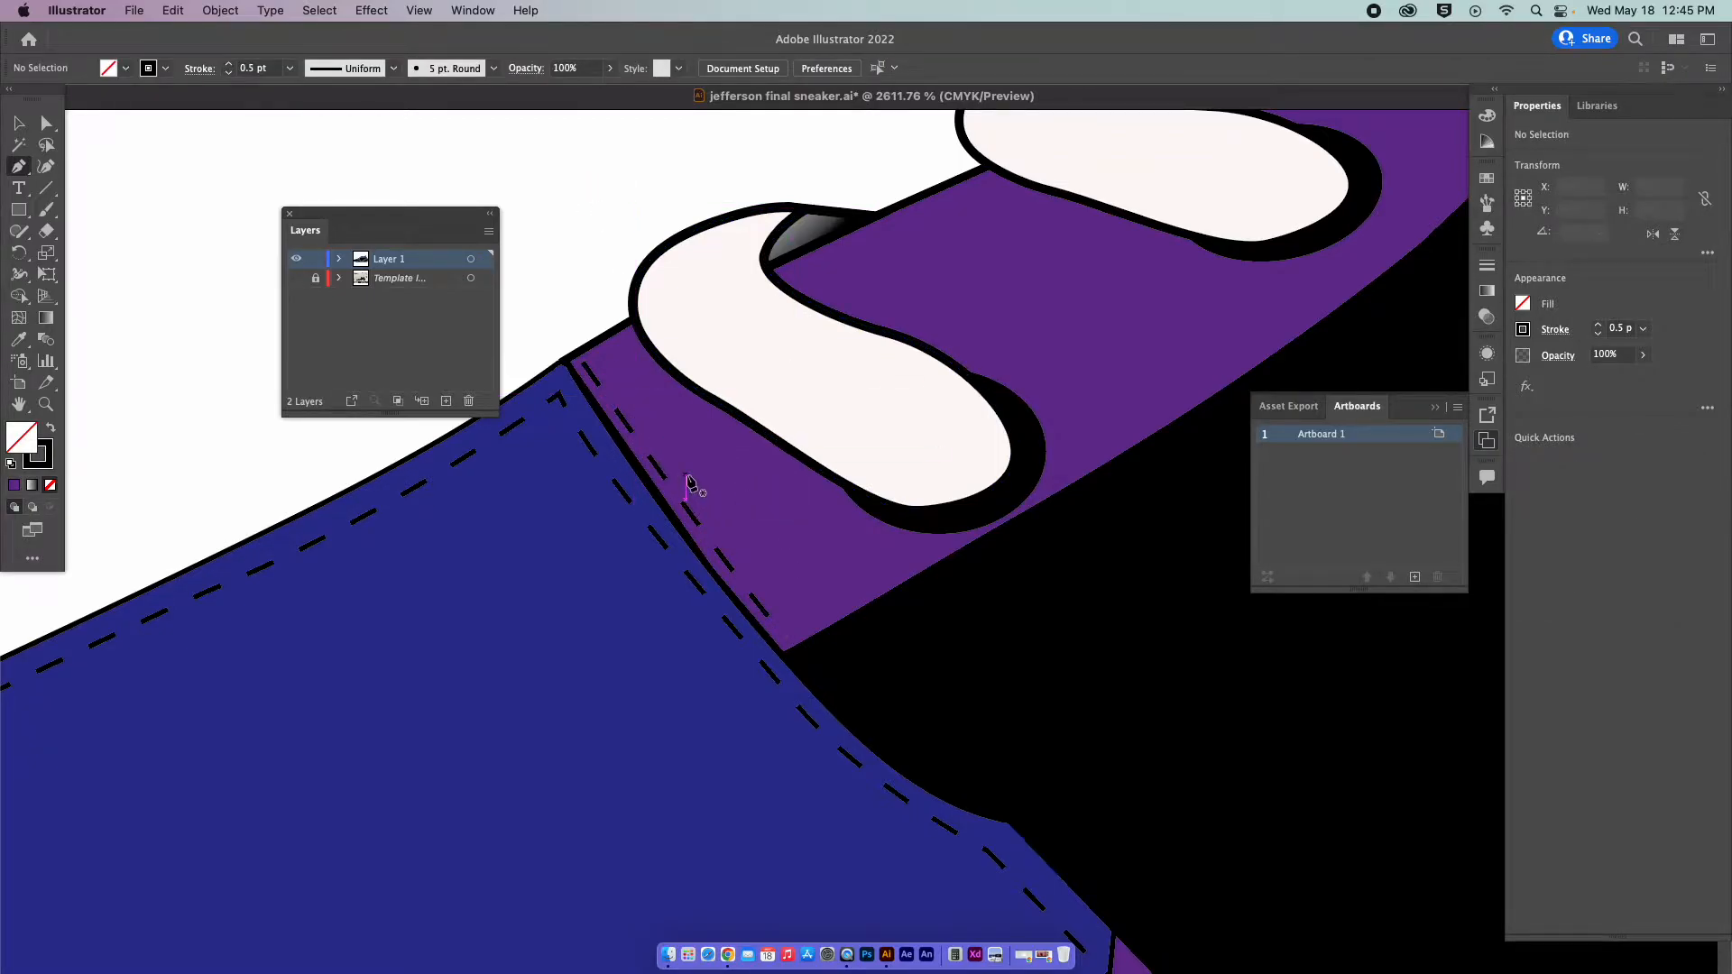
# Select the new stitching path on the purple lace panel and turn off its dashed stroke.
pyautogui.click(18, 125)
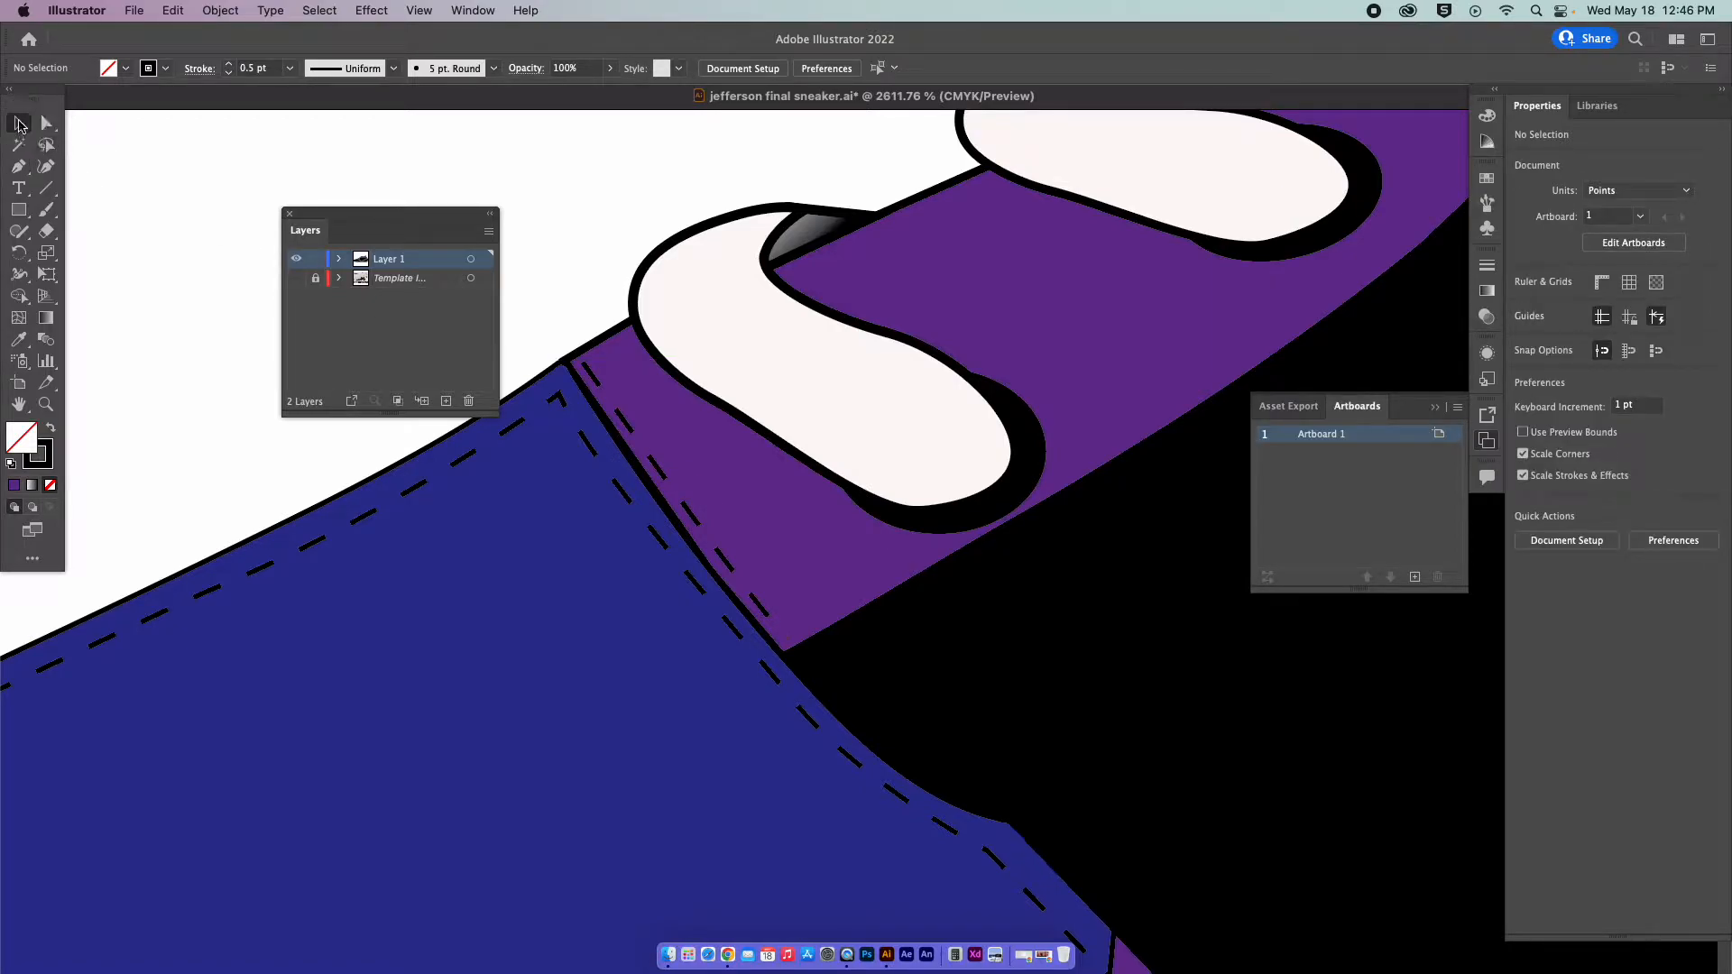
pyautogui.click(596, 380)
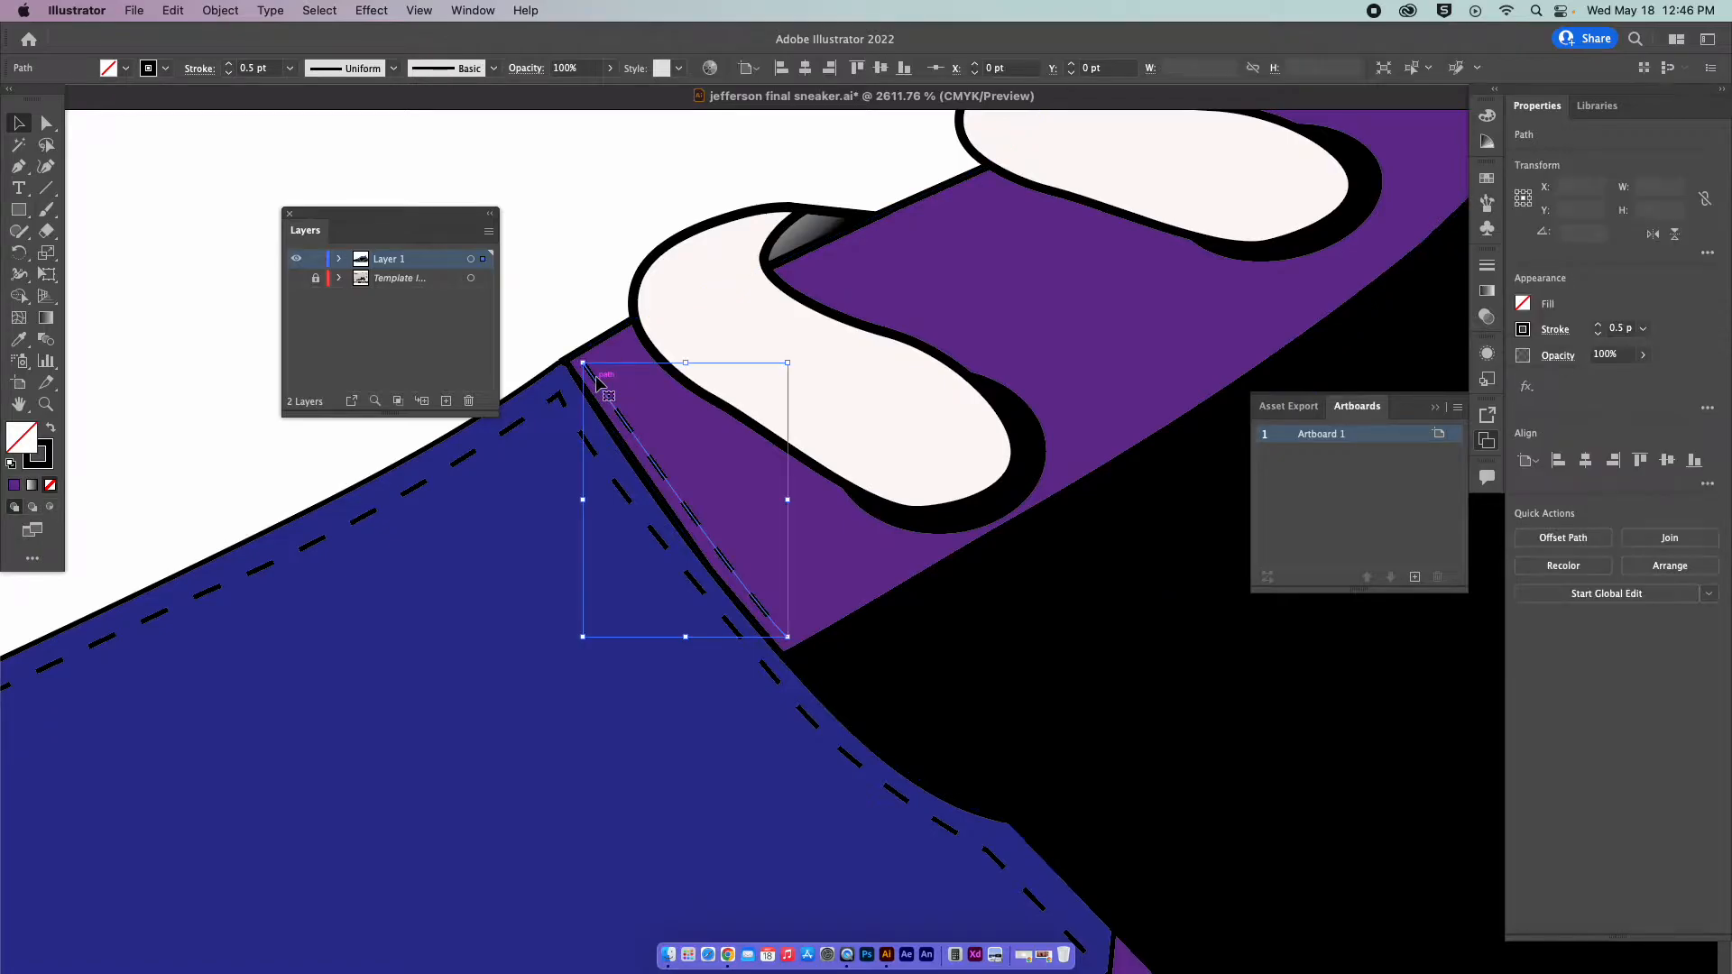
pyautogui.click(1491, 268)
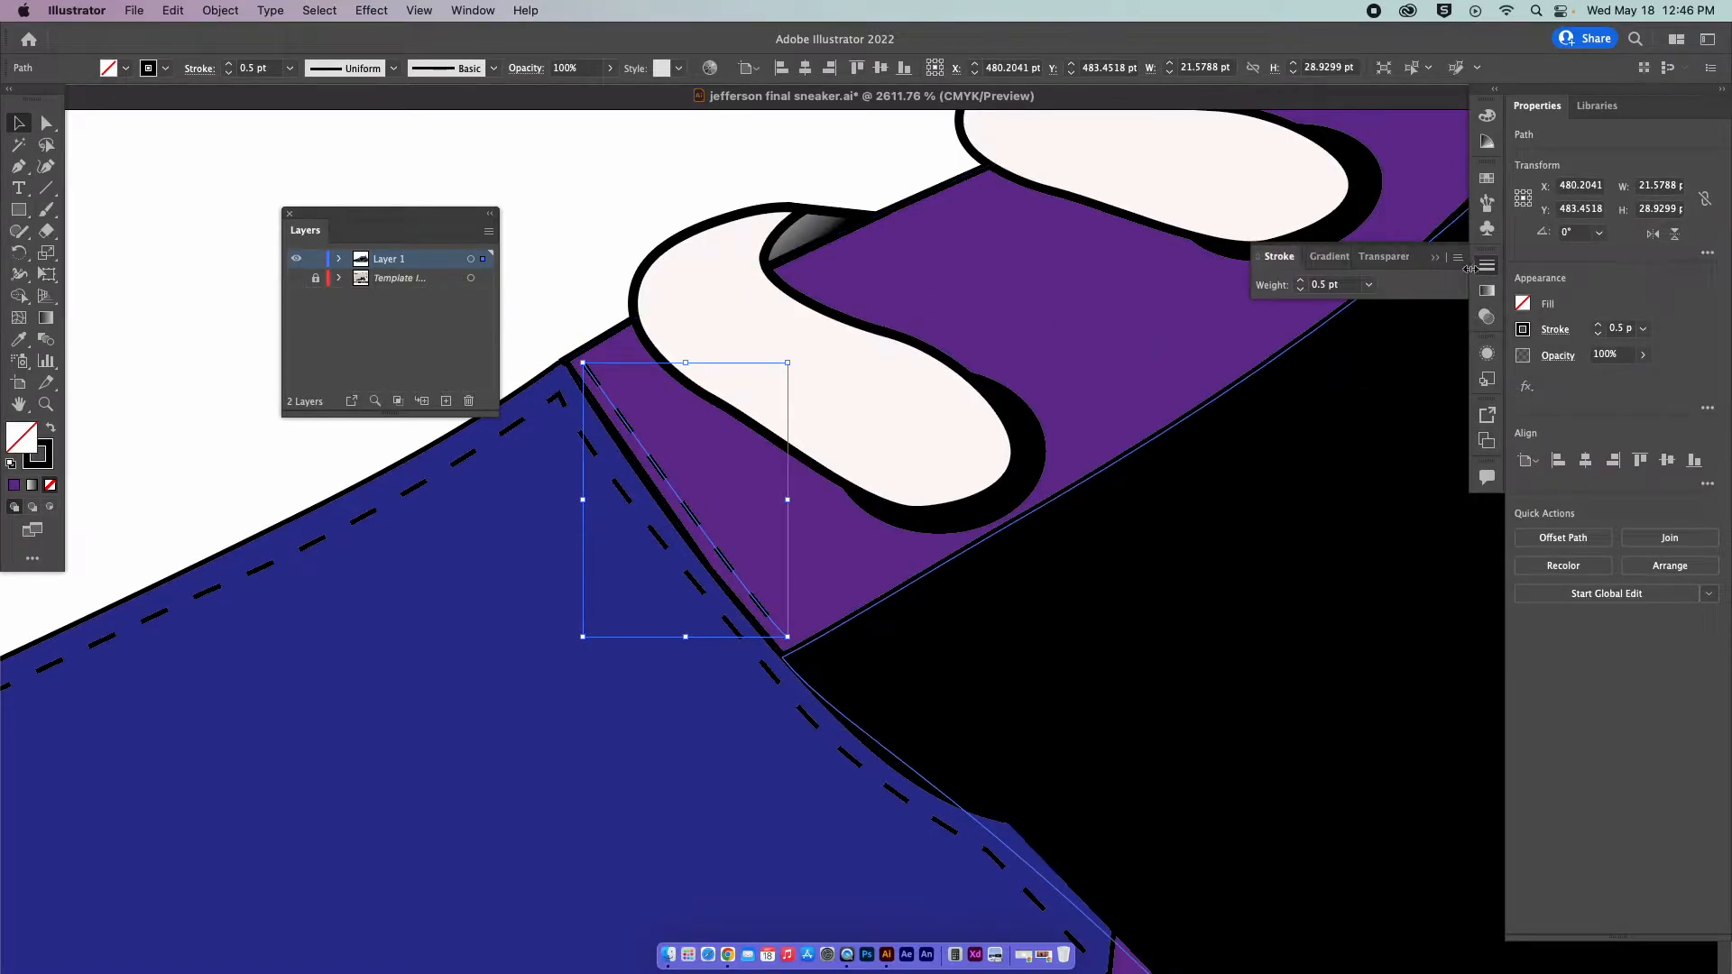
pyautogui.click(532, 304)
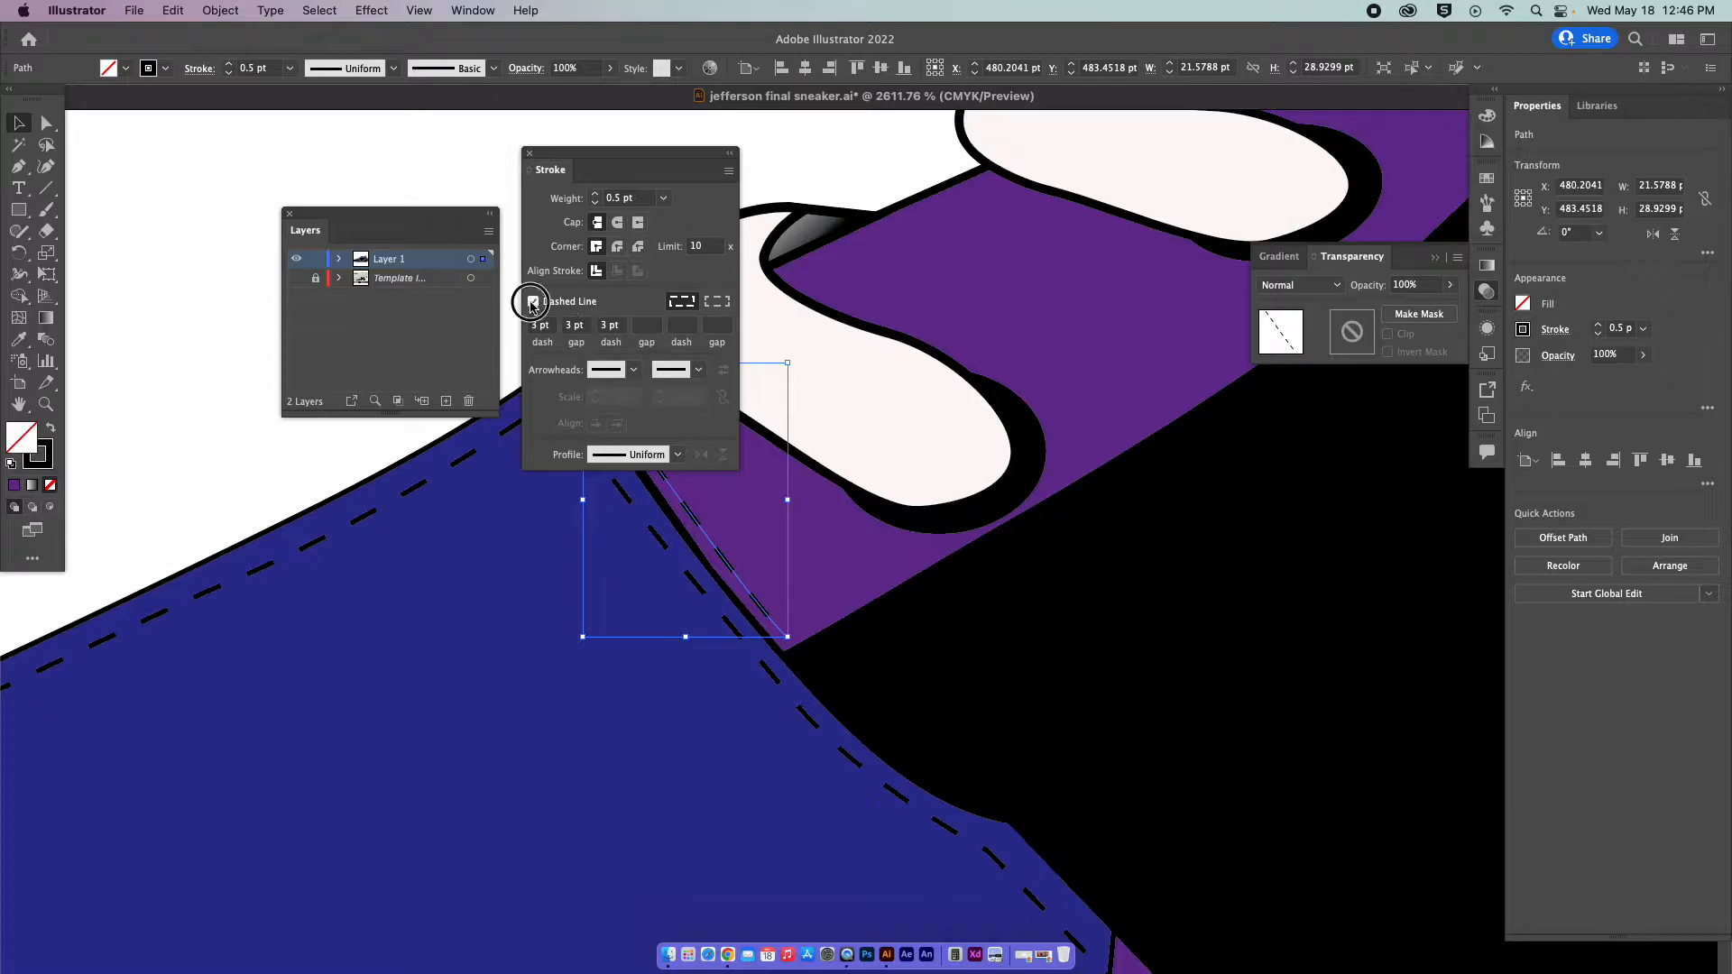
pyautogui.moveTo(542, 171); pyautogui.dragTo(179, 428)
# Make the stitching path a dashed line with a 3 pt dash, 3 pt gap and 3 pt dash, and deselect it.
pyautogui.click(583, 255)
pyautogui.moveTo(581, 355); pyautogui.dragTo(794, 501)
pyautogui.moveTo(828, 507); pyautogui.dragTo(793, 367)
pyautogui.click(678, 406)
pyautogui.moveTo(270, 427); pyautogui.dragTo(255, 407)
pyautogui.click(350, 411)
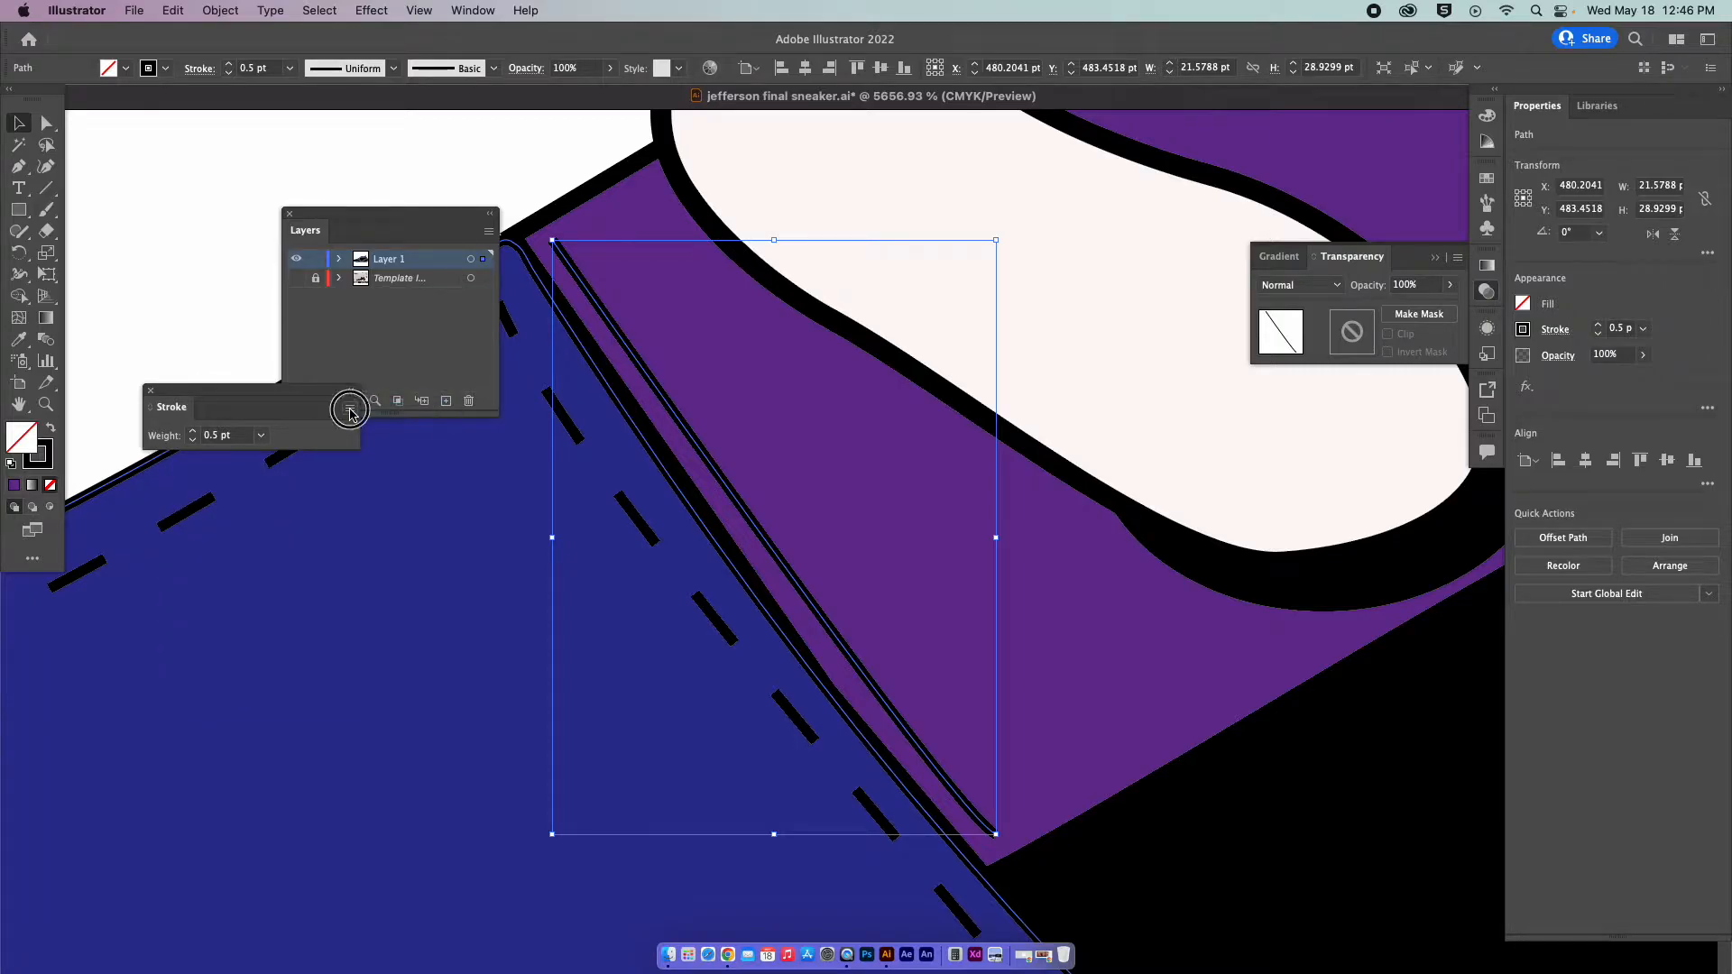
pyautogui.click(377, 411)
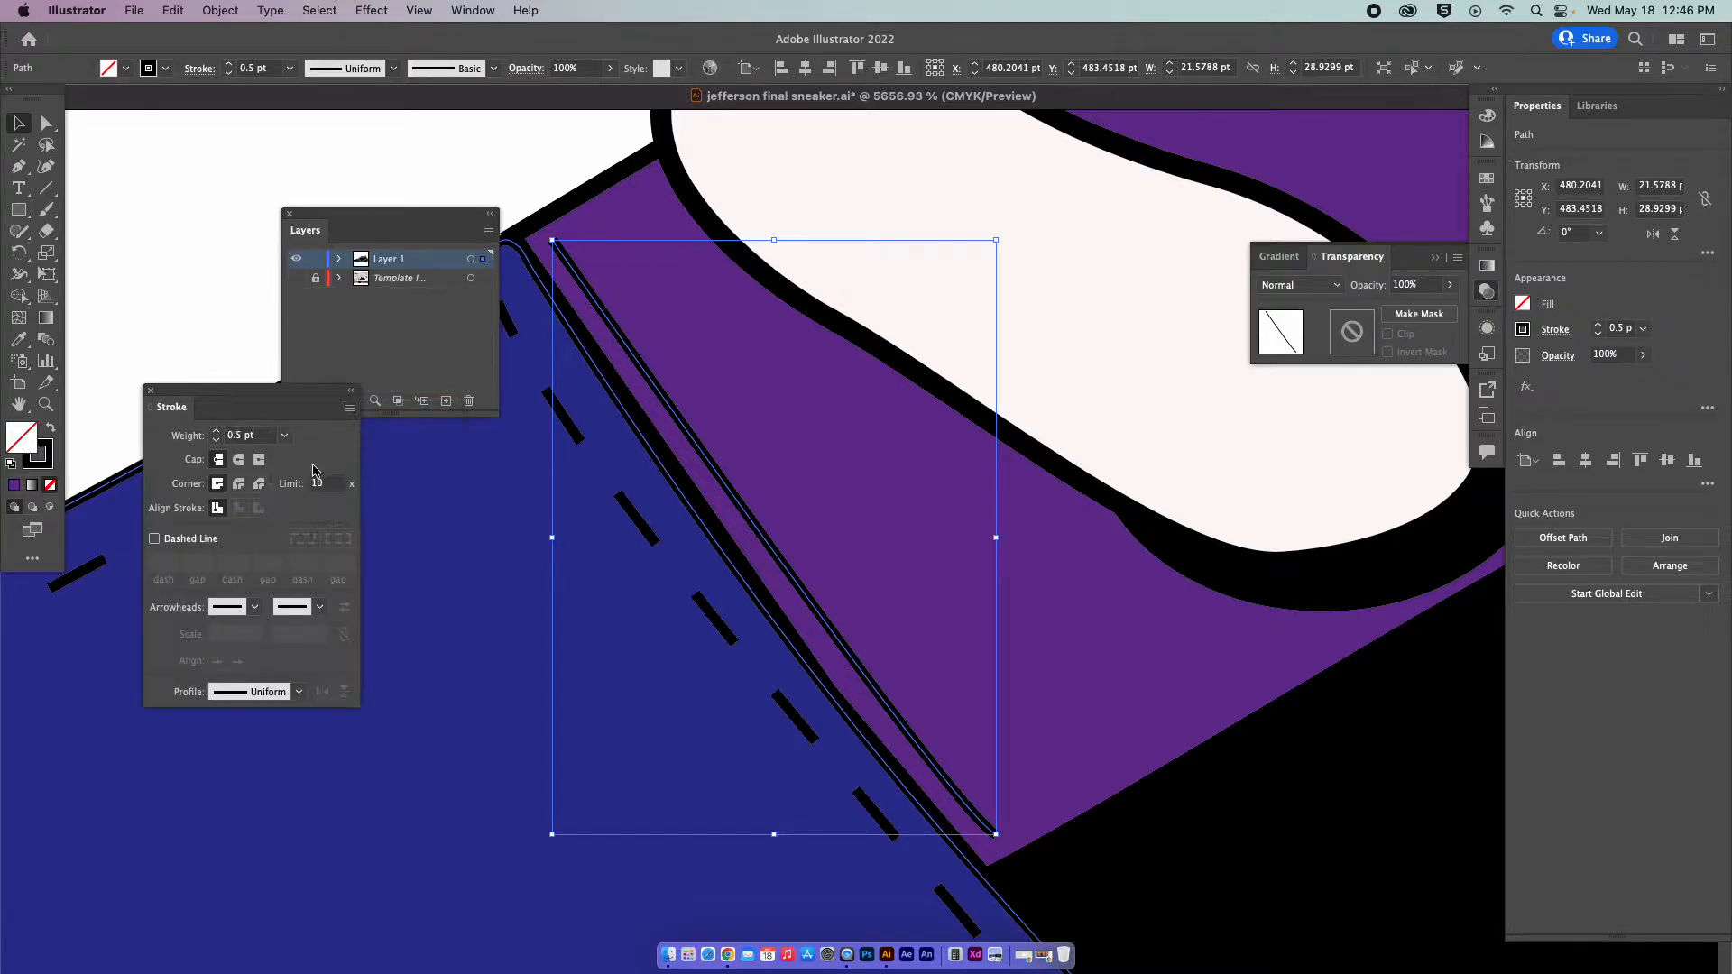
pyautogui.click(154, 539)
pyautogui.doubleClick(226, 563)
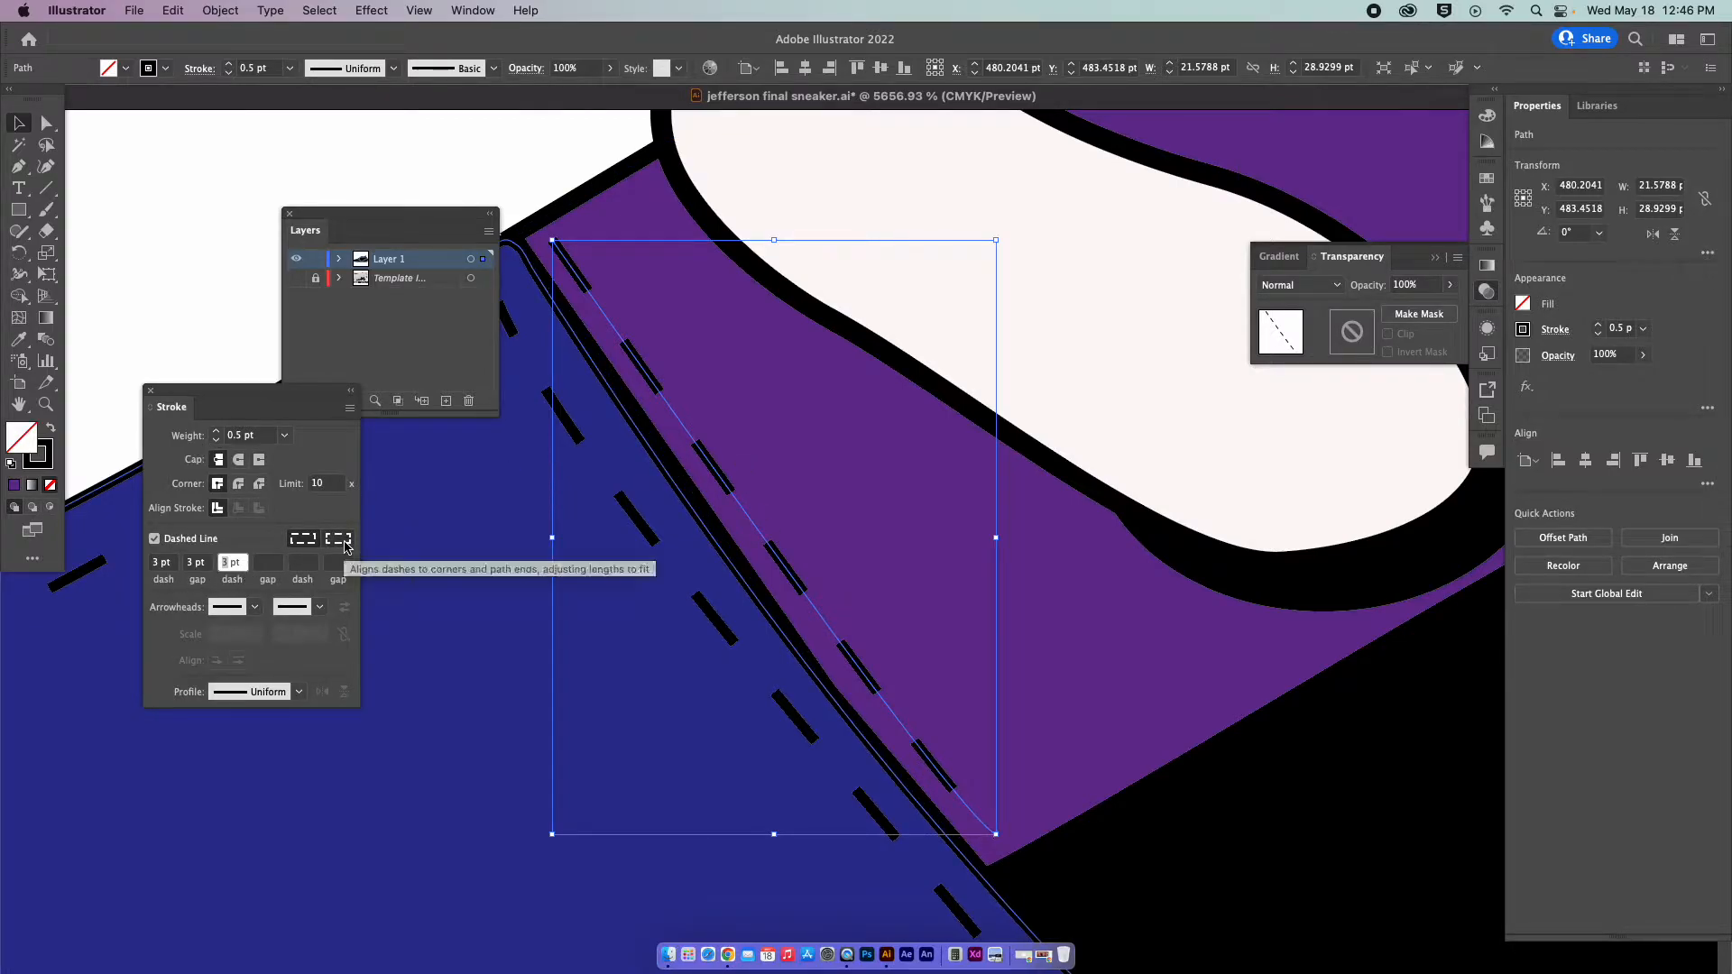
pyautogui.press('super+0')
pyautogui.click(663, 365)
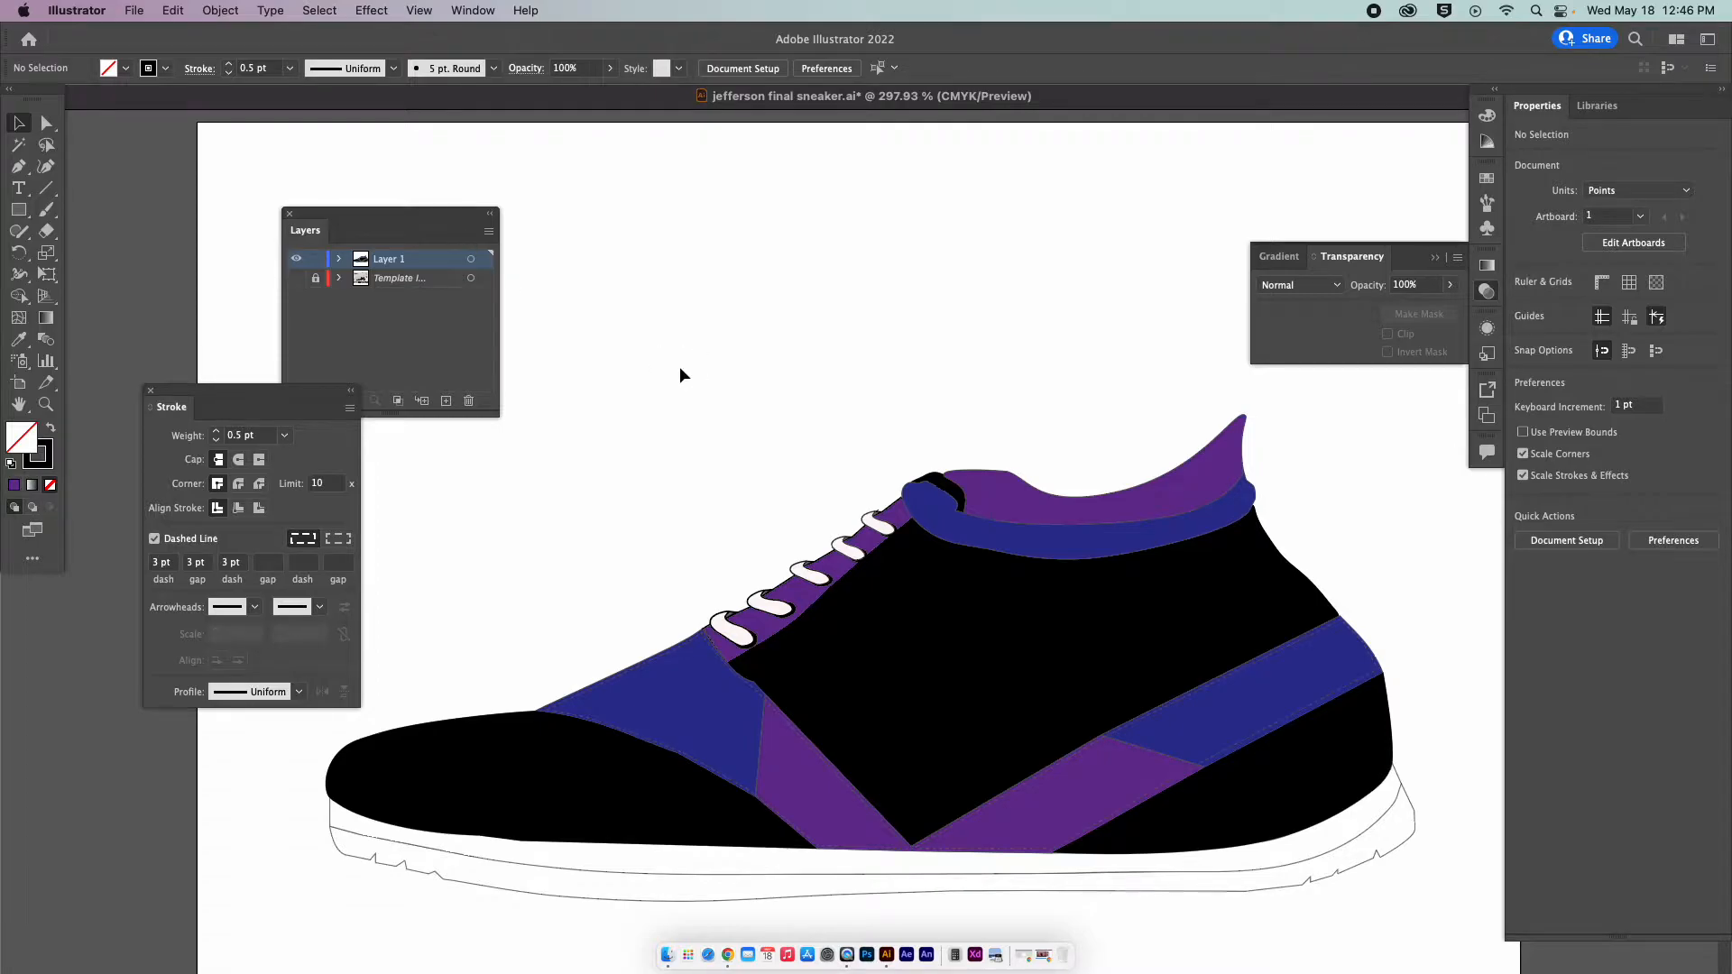
# Add the text "Part 1 Stitching" on the empty canvas beside the artboard.
pyautogui.click(18, 187)
pyautogui.moveTo(321, 240); pyautogui.dragTo(733, 251)
pyautogui.hscroll(-10, 812, 542)
pyautogui.click(370, 207)
pyautogui.write('Part 1 Stitching')
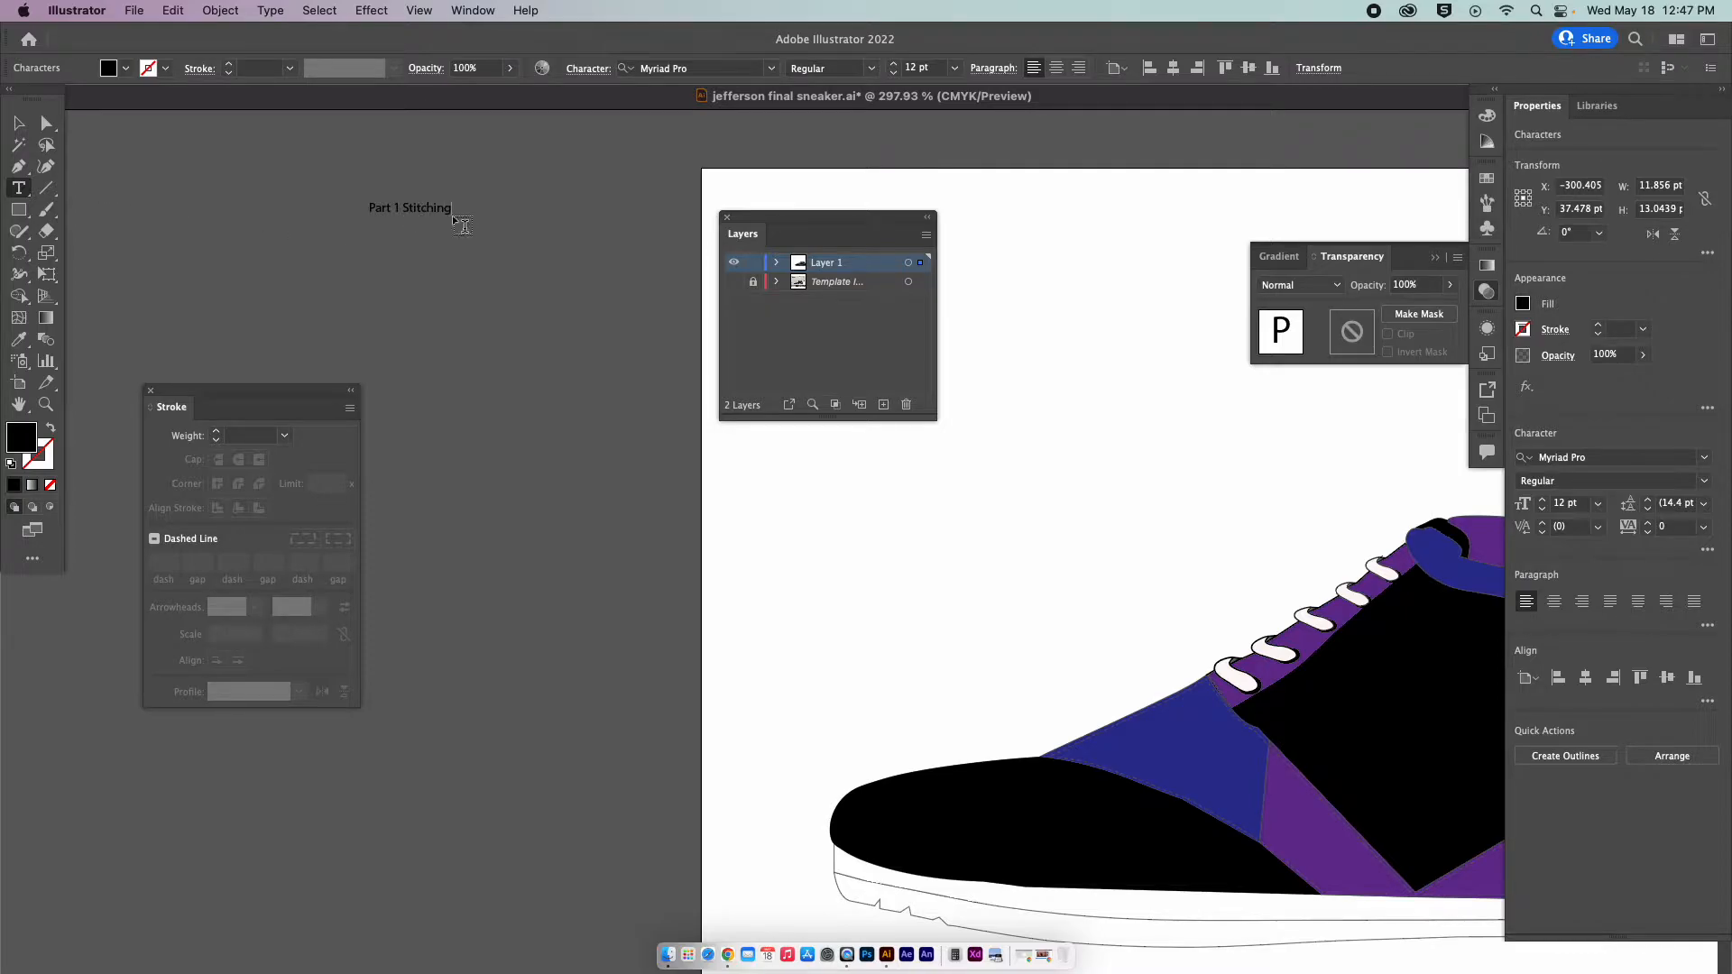
# Add a second line reading "Part 2 Textures or patterns" to the note beside the artboard.
pyautogui.press('Return')
pyautogui.write('Part 2')
pyautogui.hscroll(4, 453, 215)
pyautogui.scroll(-2, 453, 215)
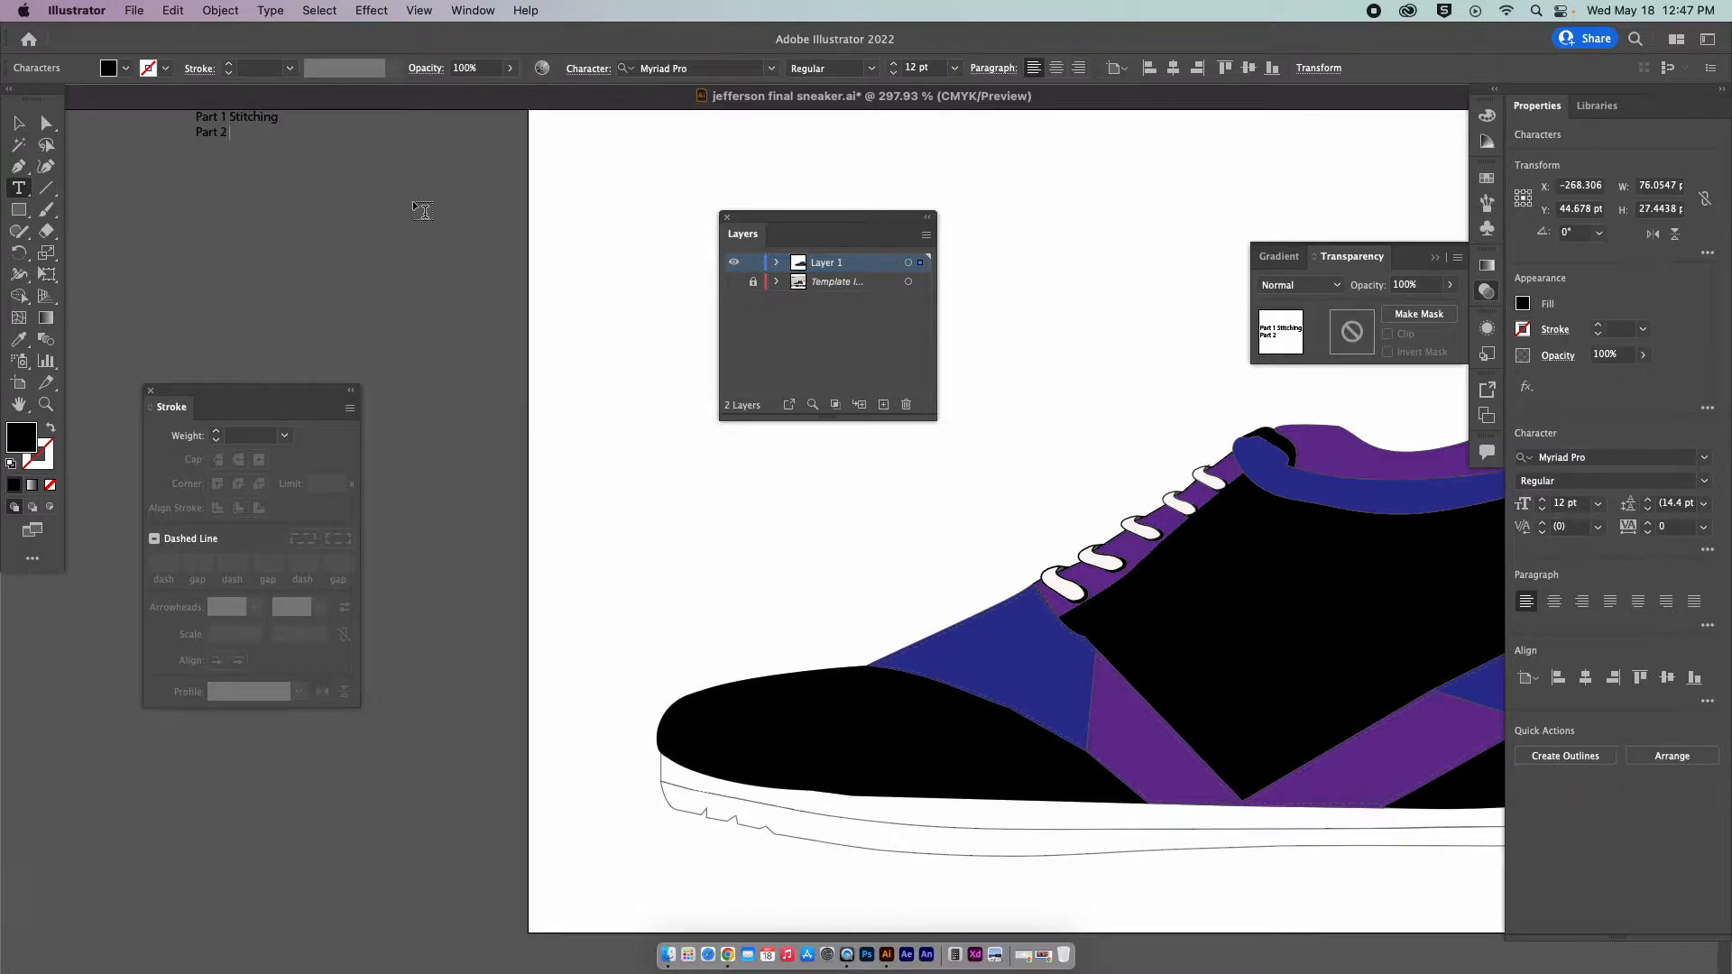
pyautogui.write('t 2 Textures or patterns')
pyautogui.press('Escape')
# Duplicate the purple collar lining shape and place the copy in the empty area above the shoe.
pyautogui.click(792, 425)
pyautogui.moveTo(792, 424); pyautogui.dragTo(514, 336)
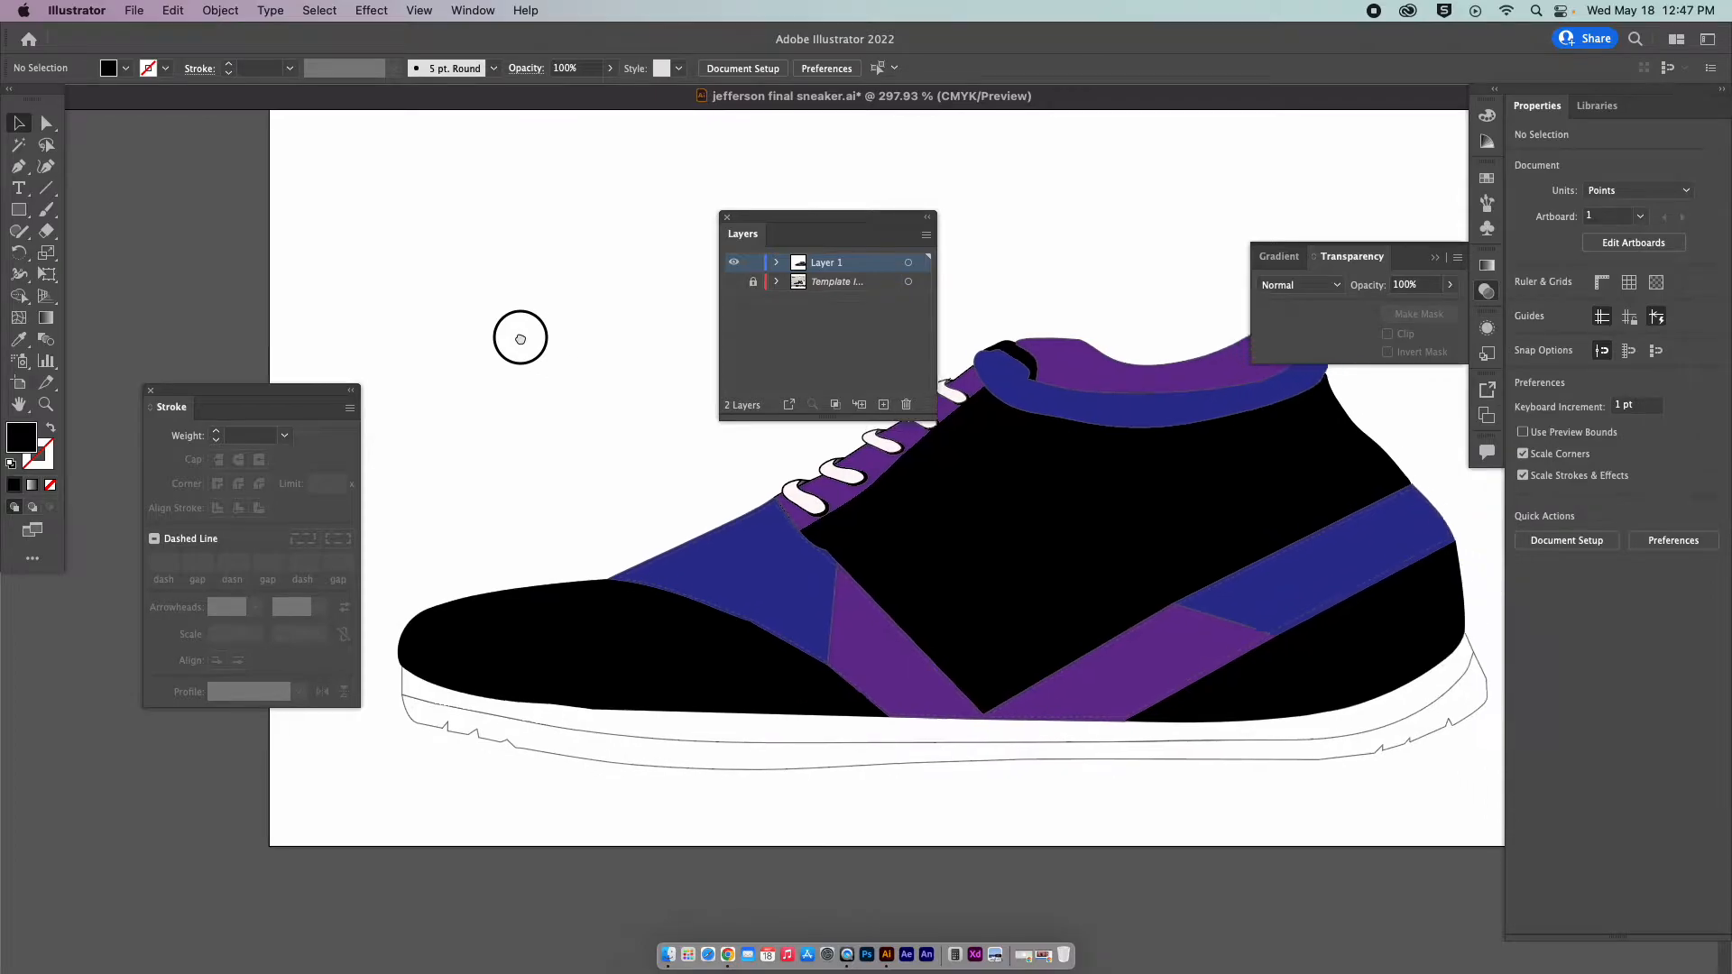
pyautogui.moveTo(883, 489); pyautogui.dragTo(932, 626)
pyautogui.moveTo(1014, 541); pyautogui.dragTo(828, 688)
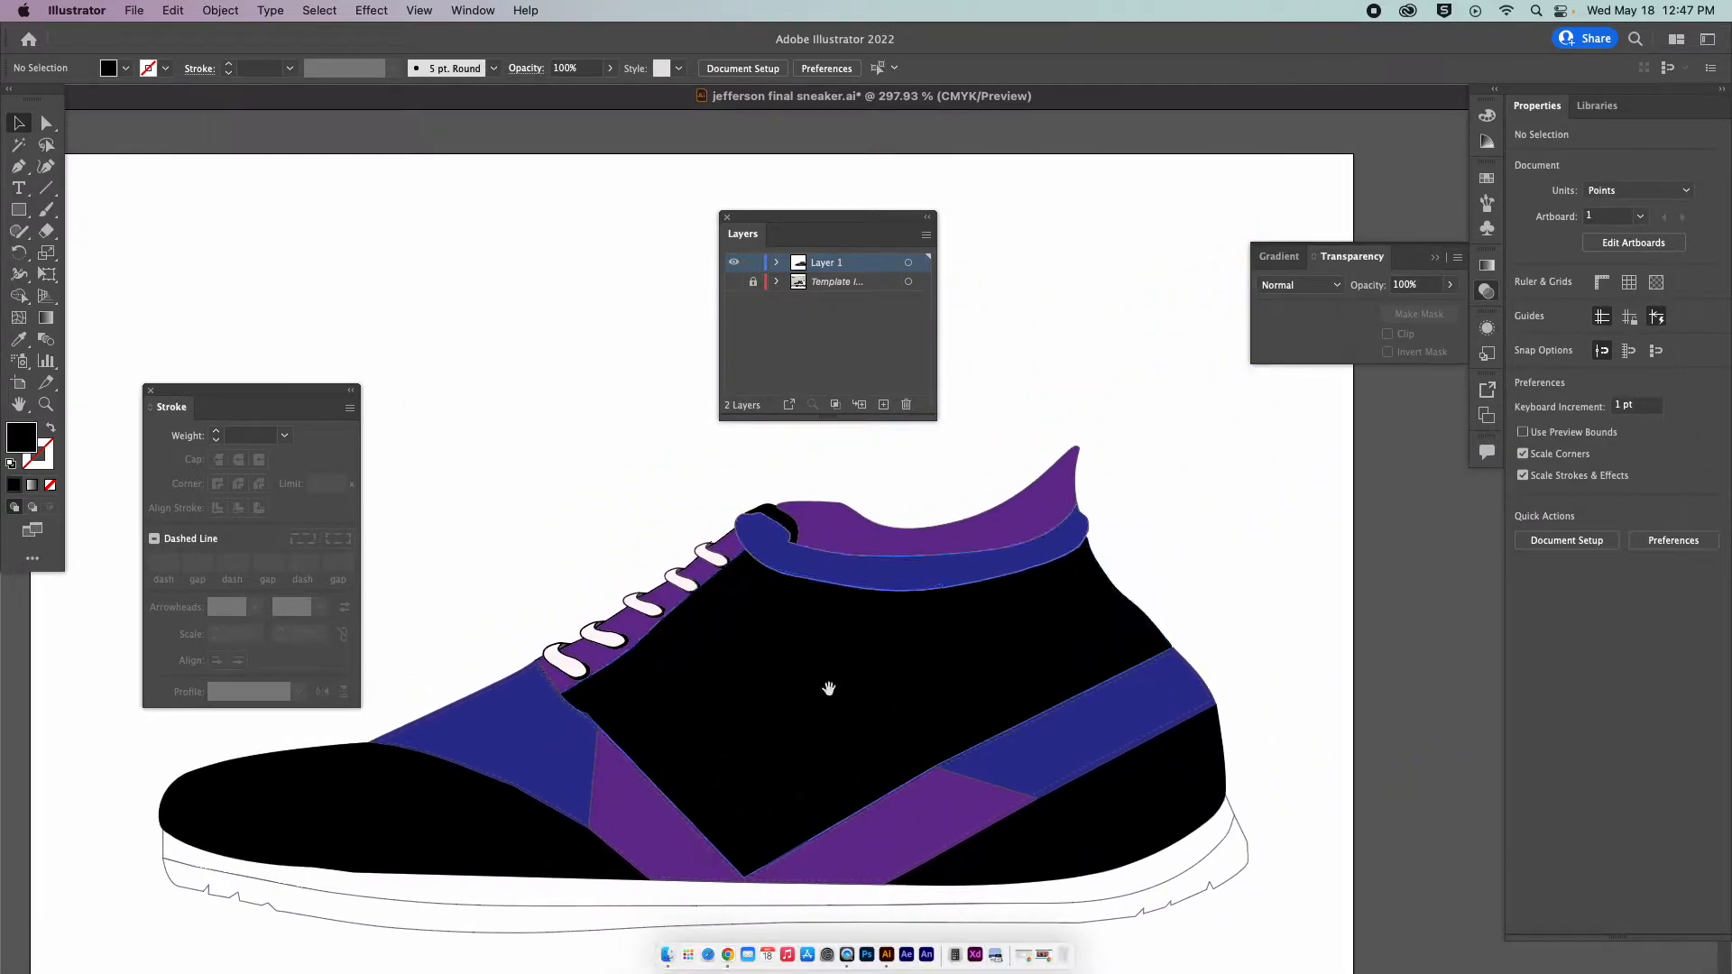
pyautogui.click(958, 545)
pyautogui.moveTo(959, 545); pyautogui.dragTo(695, 586)
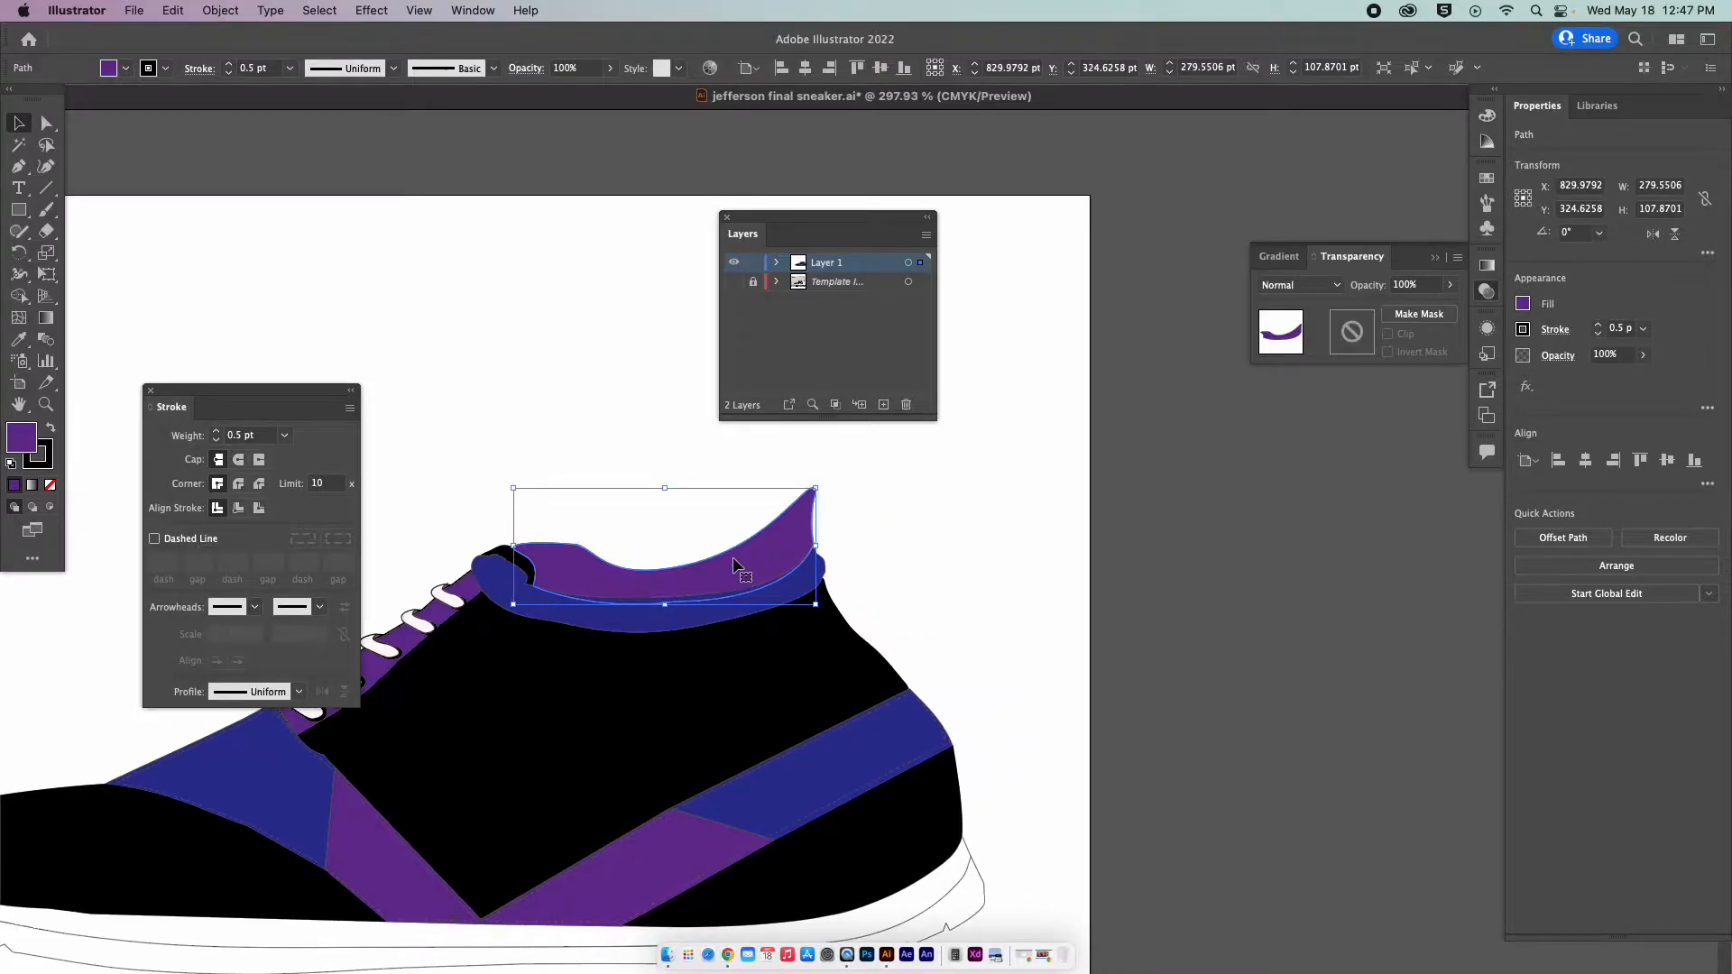
pyautogui.click(673, 513)
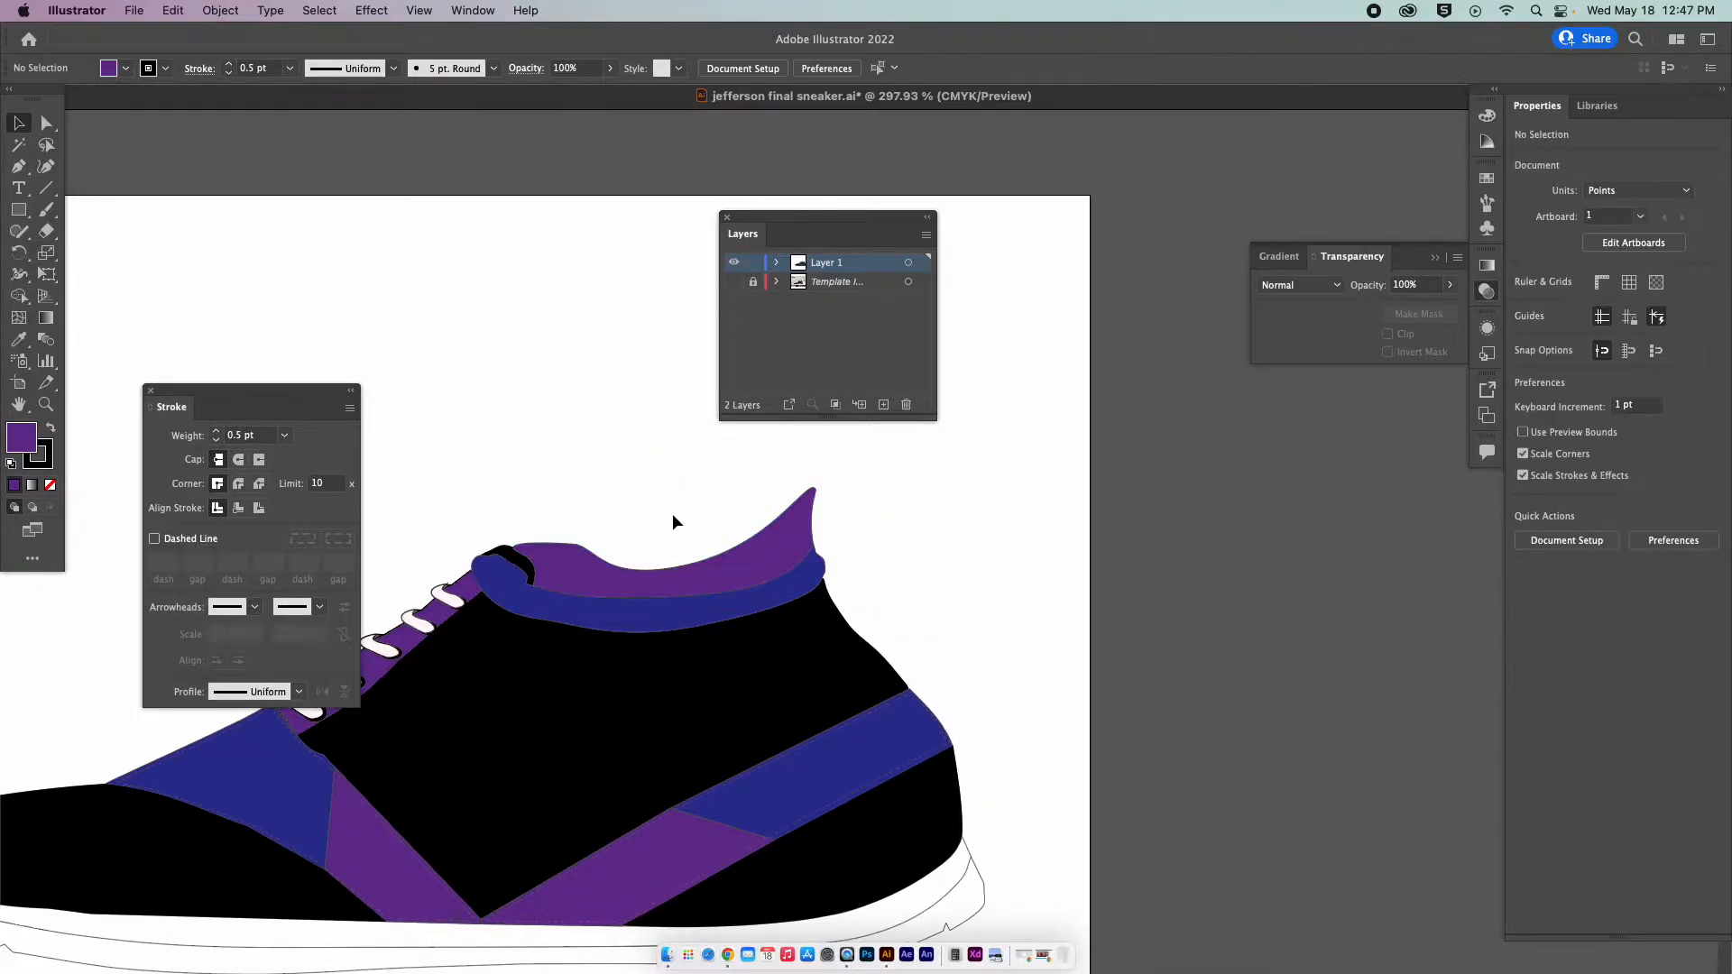
pyautogui.click(699, 574)
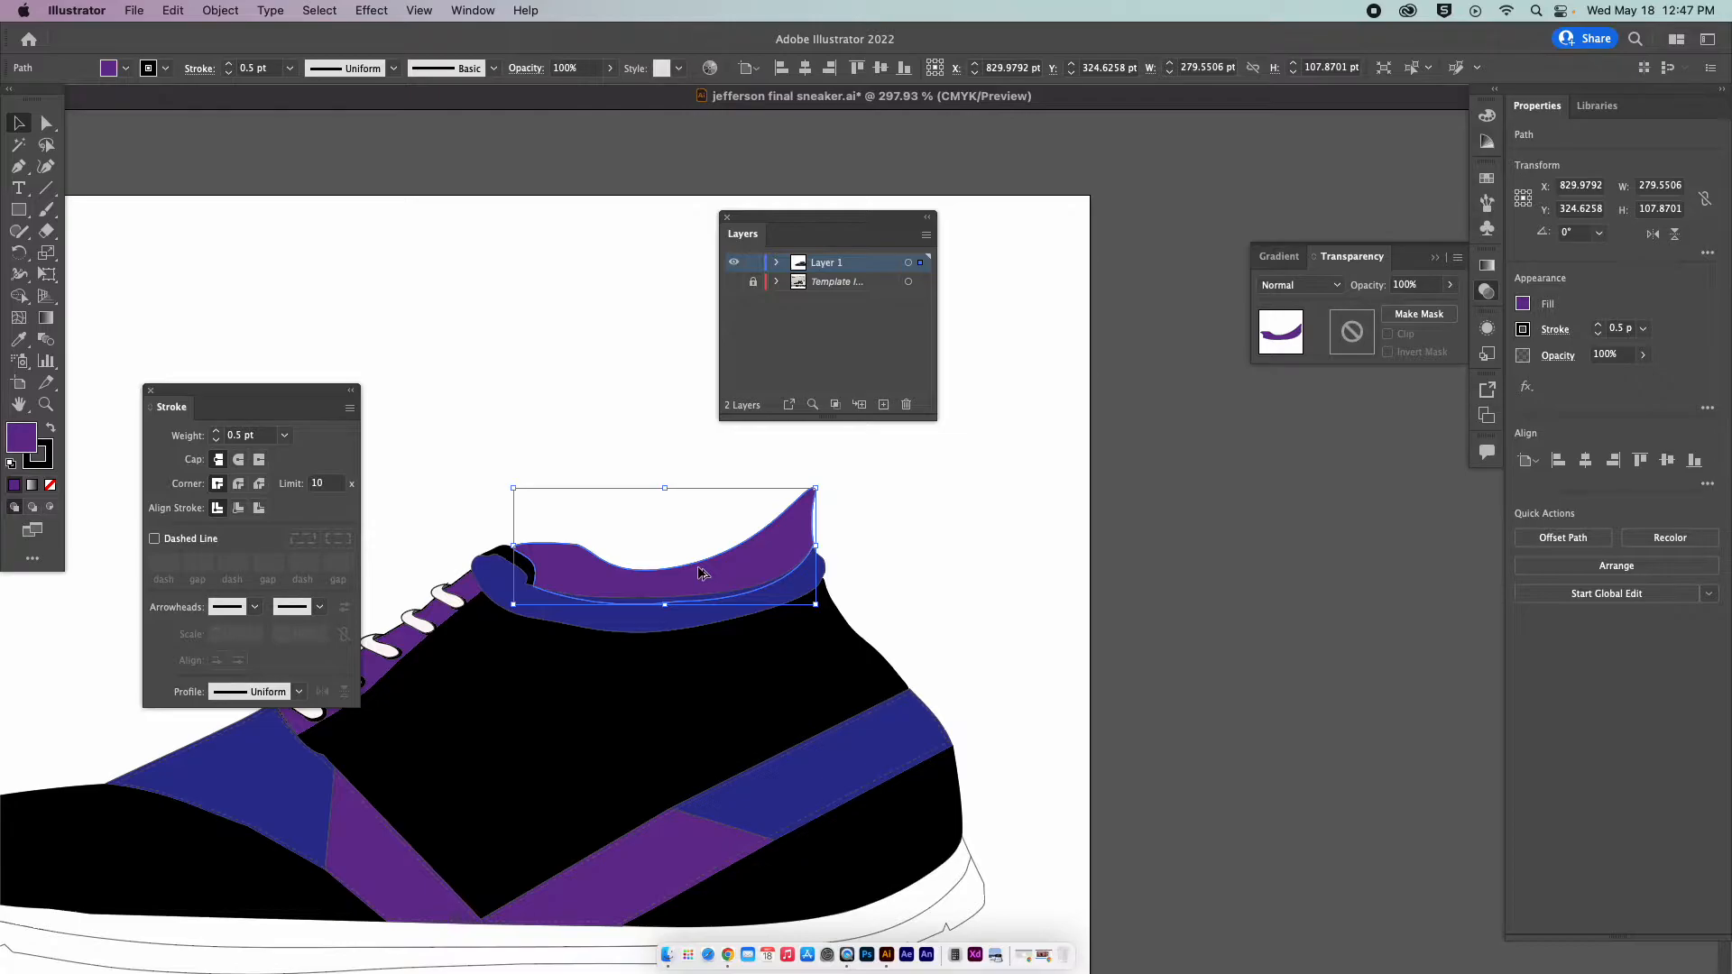
pyautogui.moveTo(702, 574); pyautogui.dragTo(580, 361)
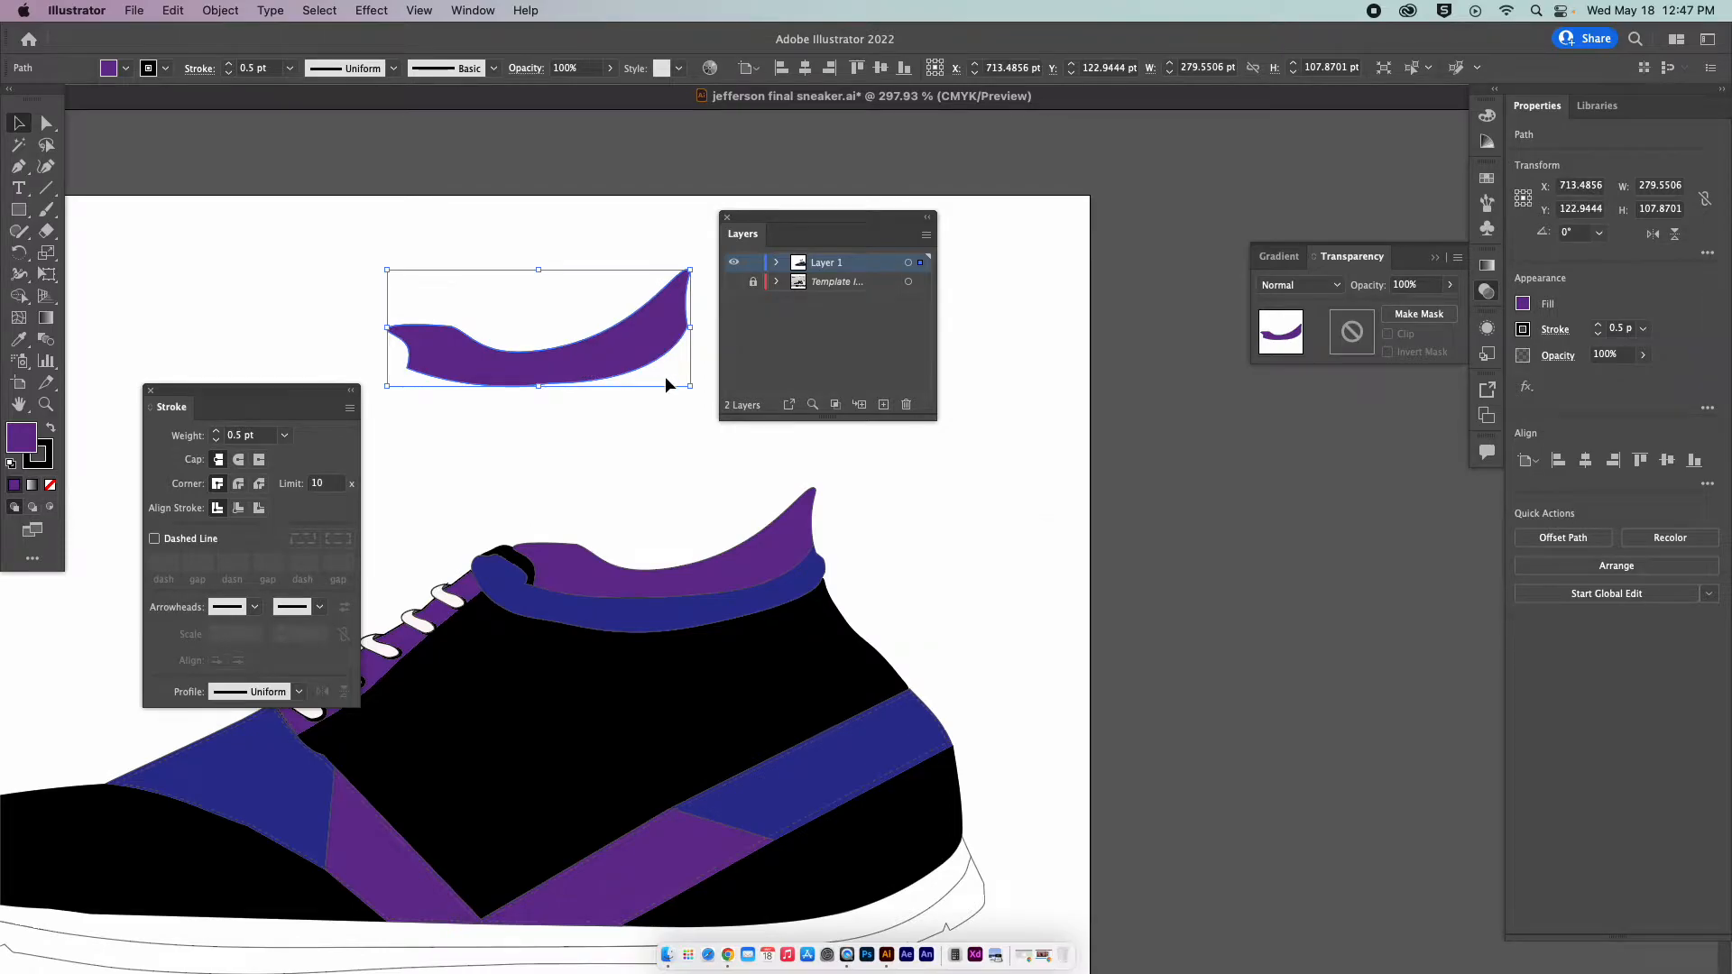
# Move the copied collar shape closer so it sits directly above the shoe's original collar.
pyautogui.press('super+equal')
pyautogui.press('super+equal')
pyautogui.press('super+equal')
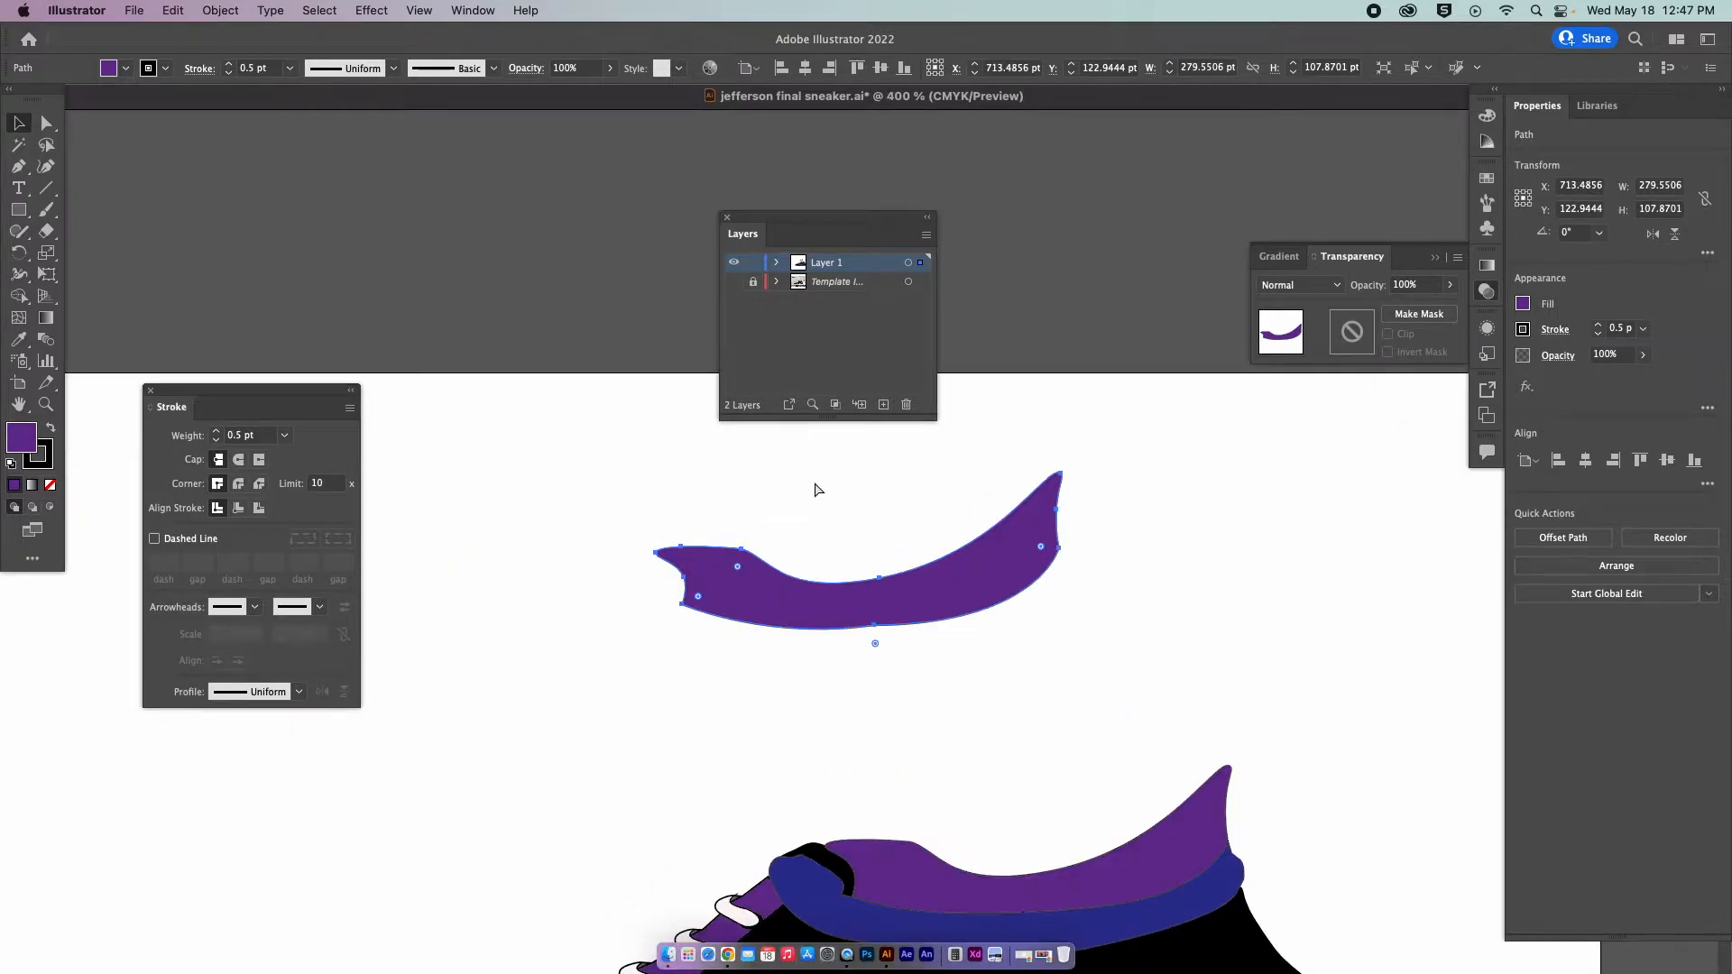
pyautogui.moveTo(1027, 623); pyautogui.dragTo(865, 579)
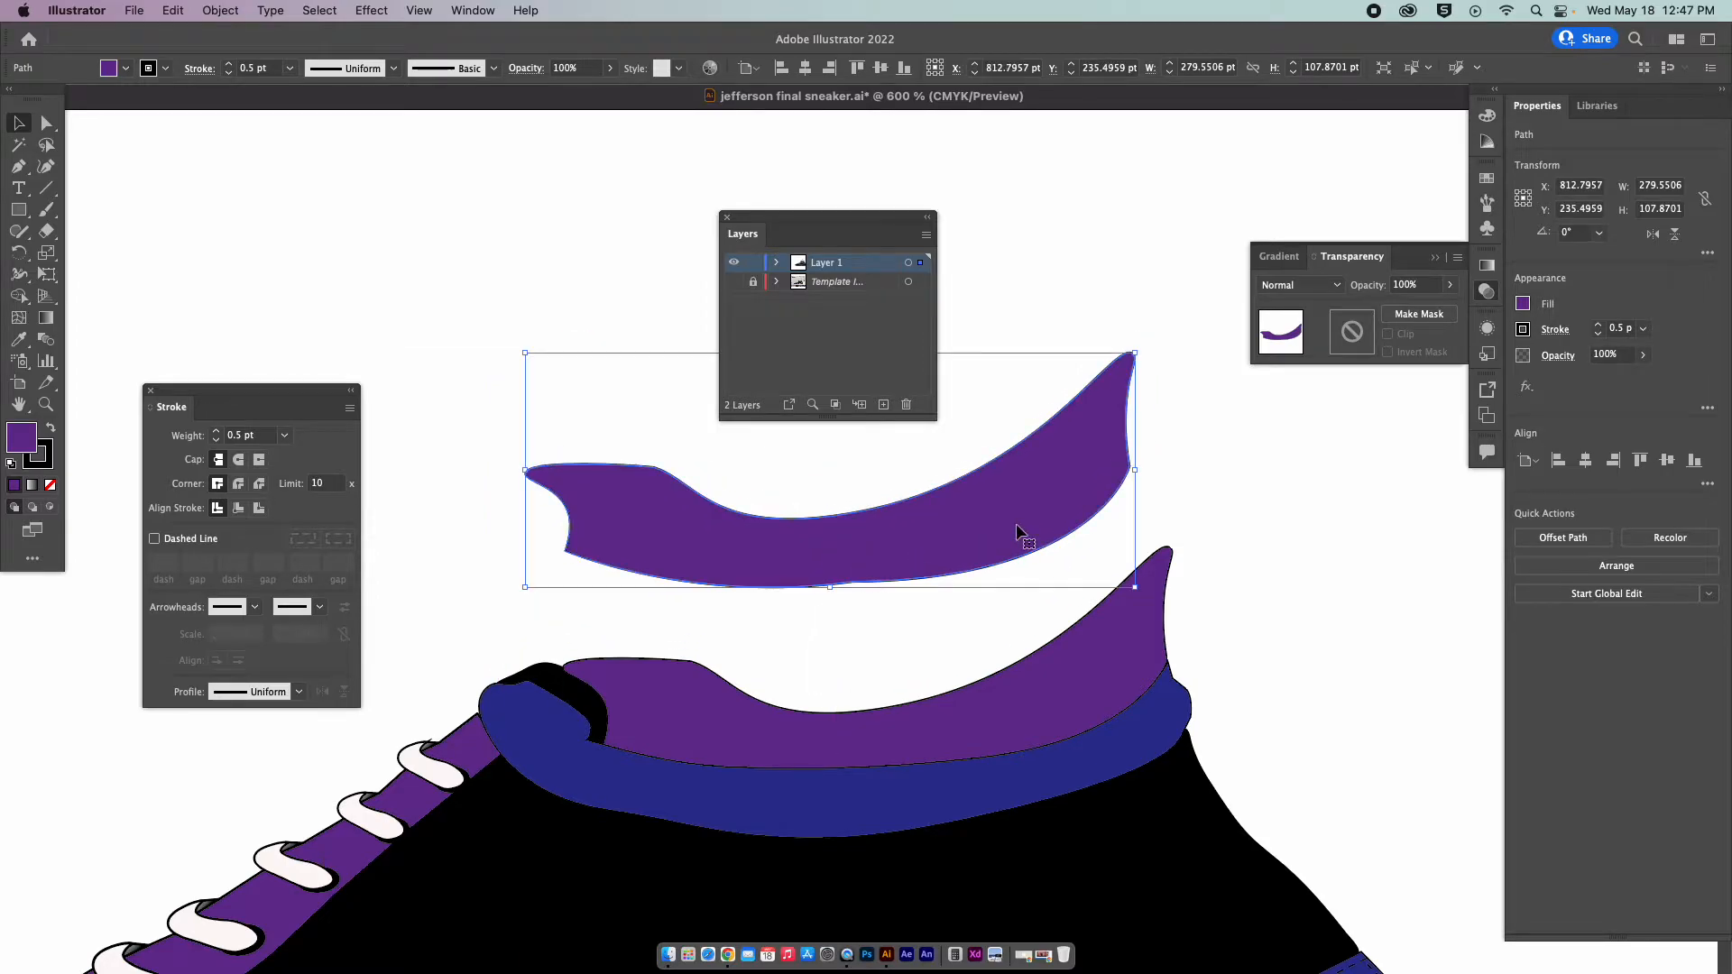
# Open the Basic Graphics_Textures pattern swatch library for the selected collar copy.
pyautogui.click(1489, 183)
pyautogui.moveTo(1278, 169); pyautogui.dragTo(1005, 153)
pyautogui.moveTo(1177, 274); pyautogui.dragTo(1175, 343)
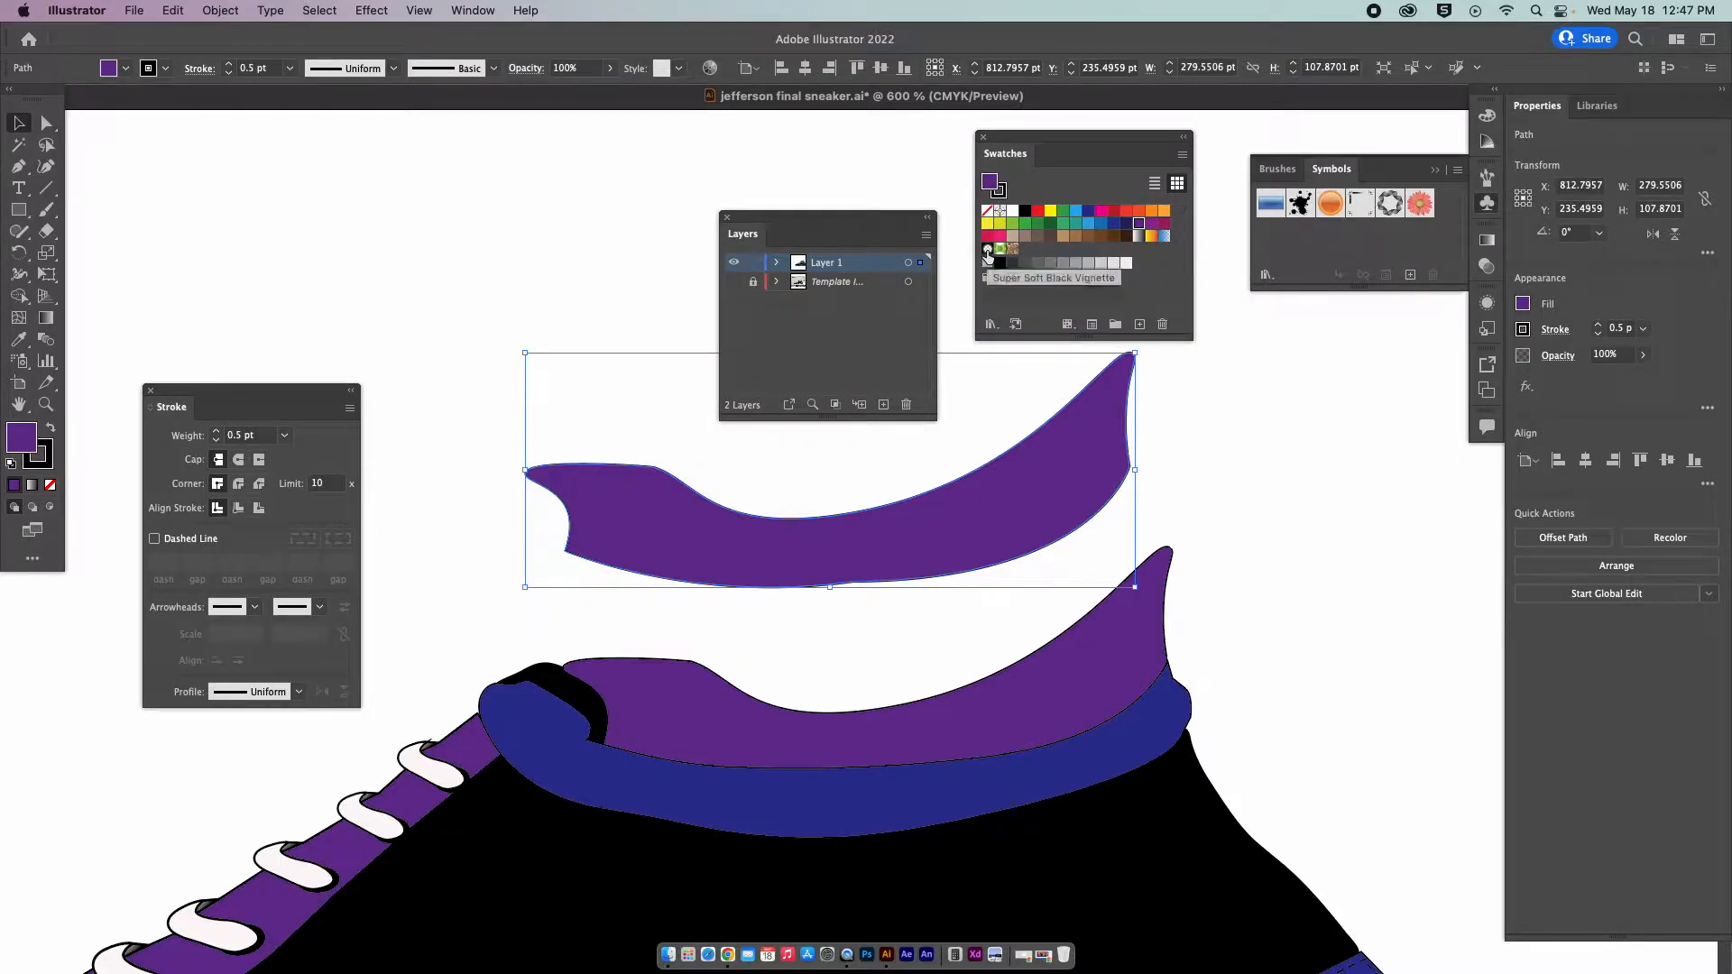
pyautogui.click(1183, 157)
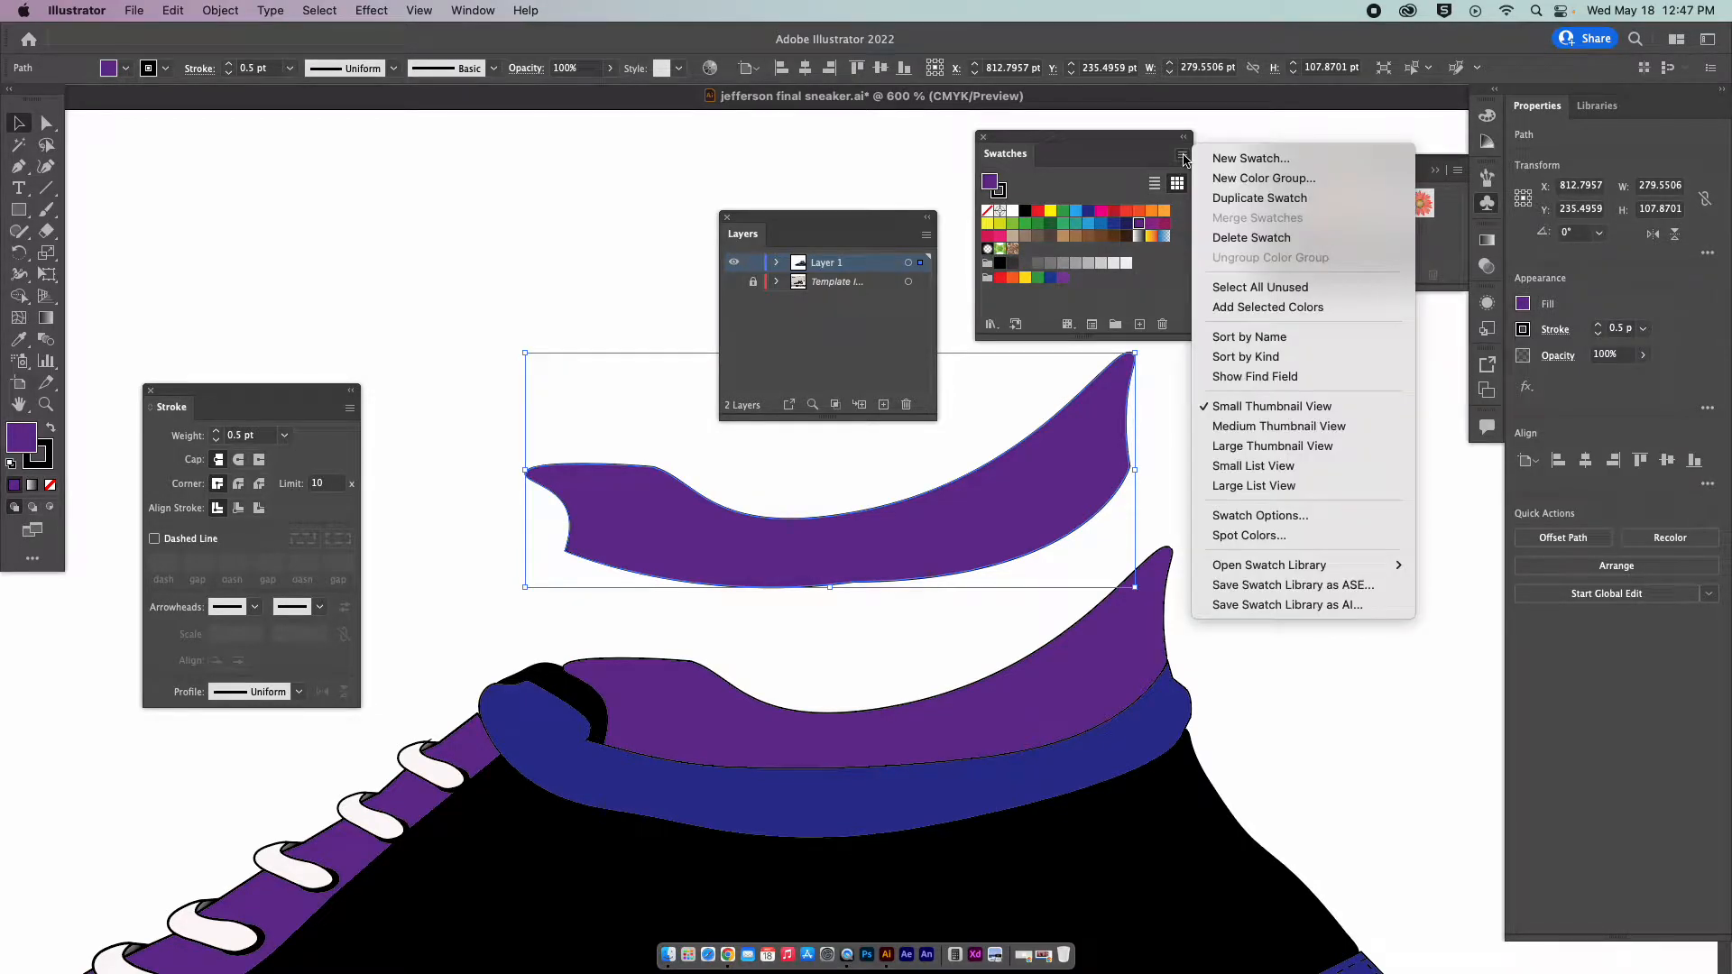
pyautogui.moveTo(1289, 569)
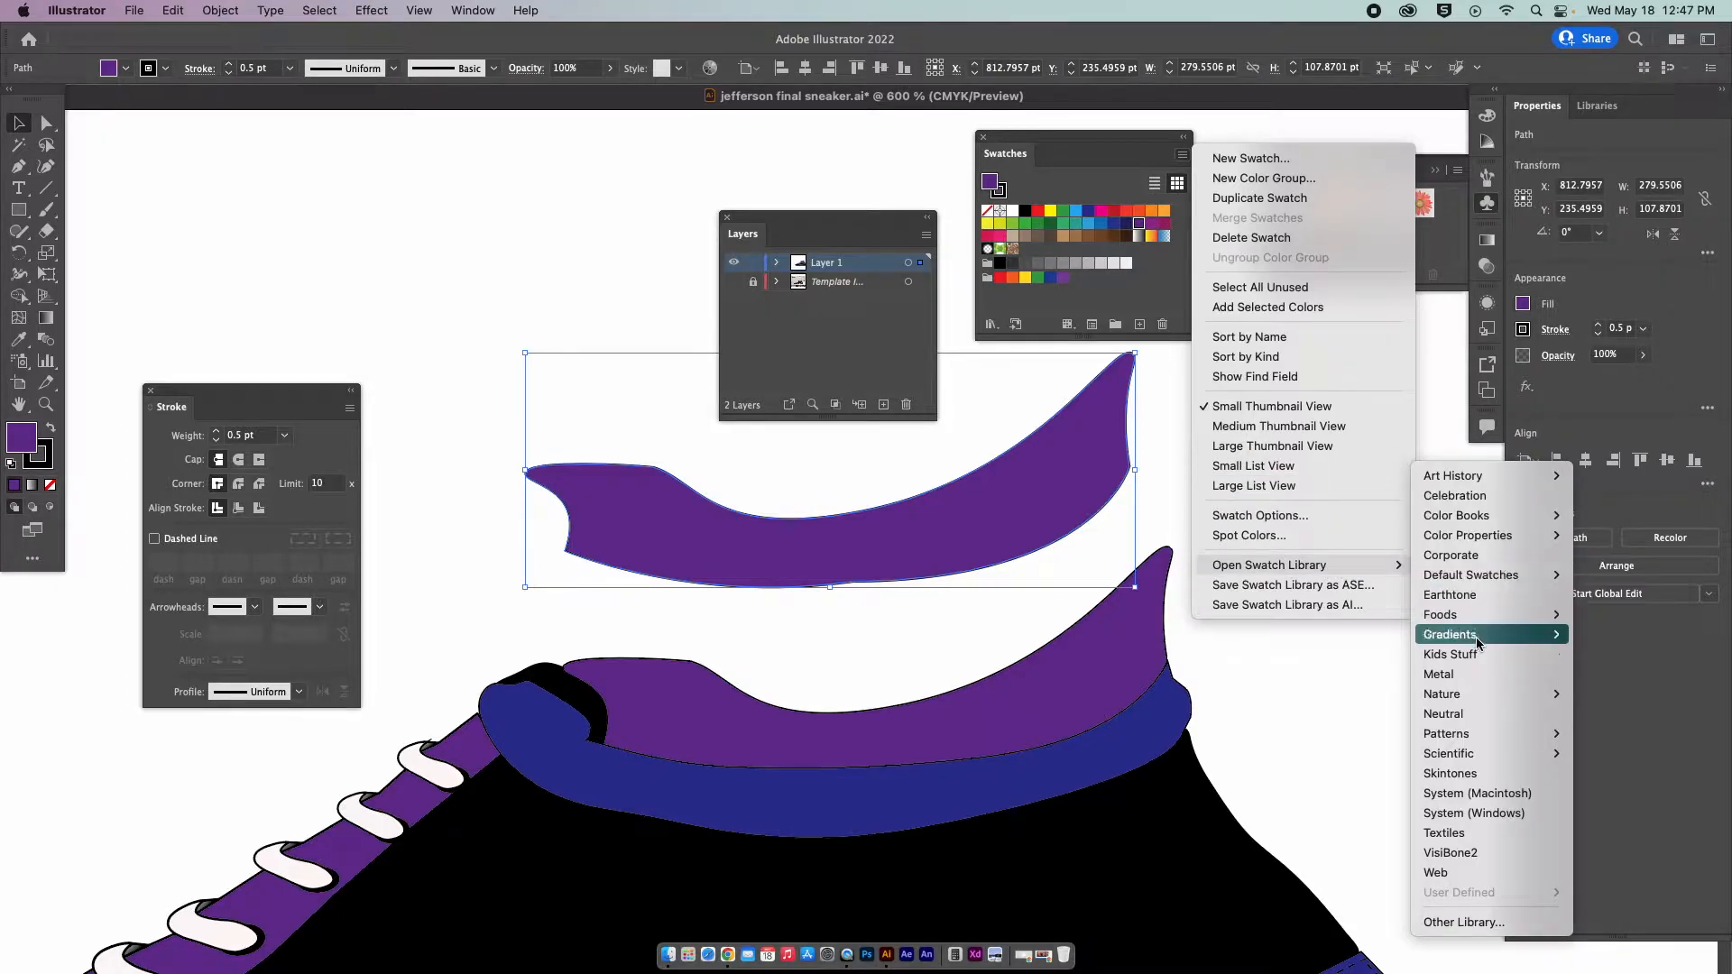
pyautogui.moveTo(1480, 735)
pyautogui.moveTo(1592, 737)
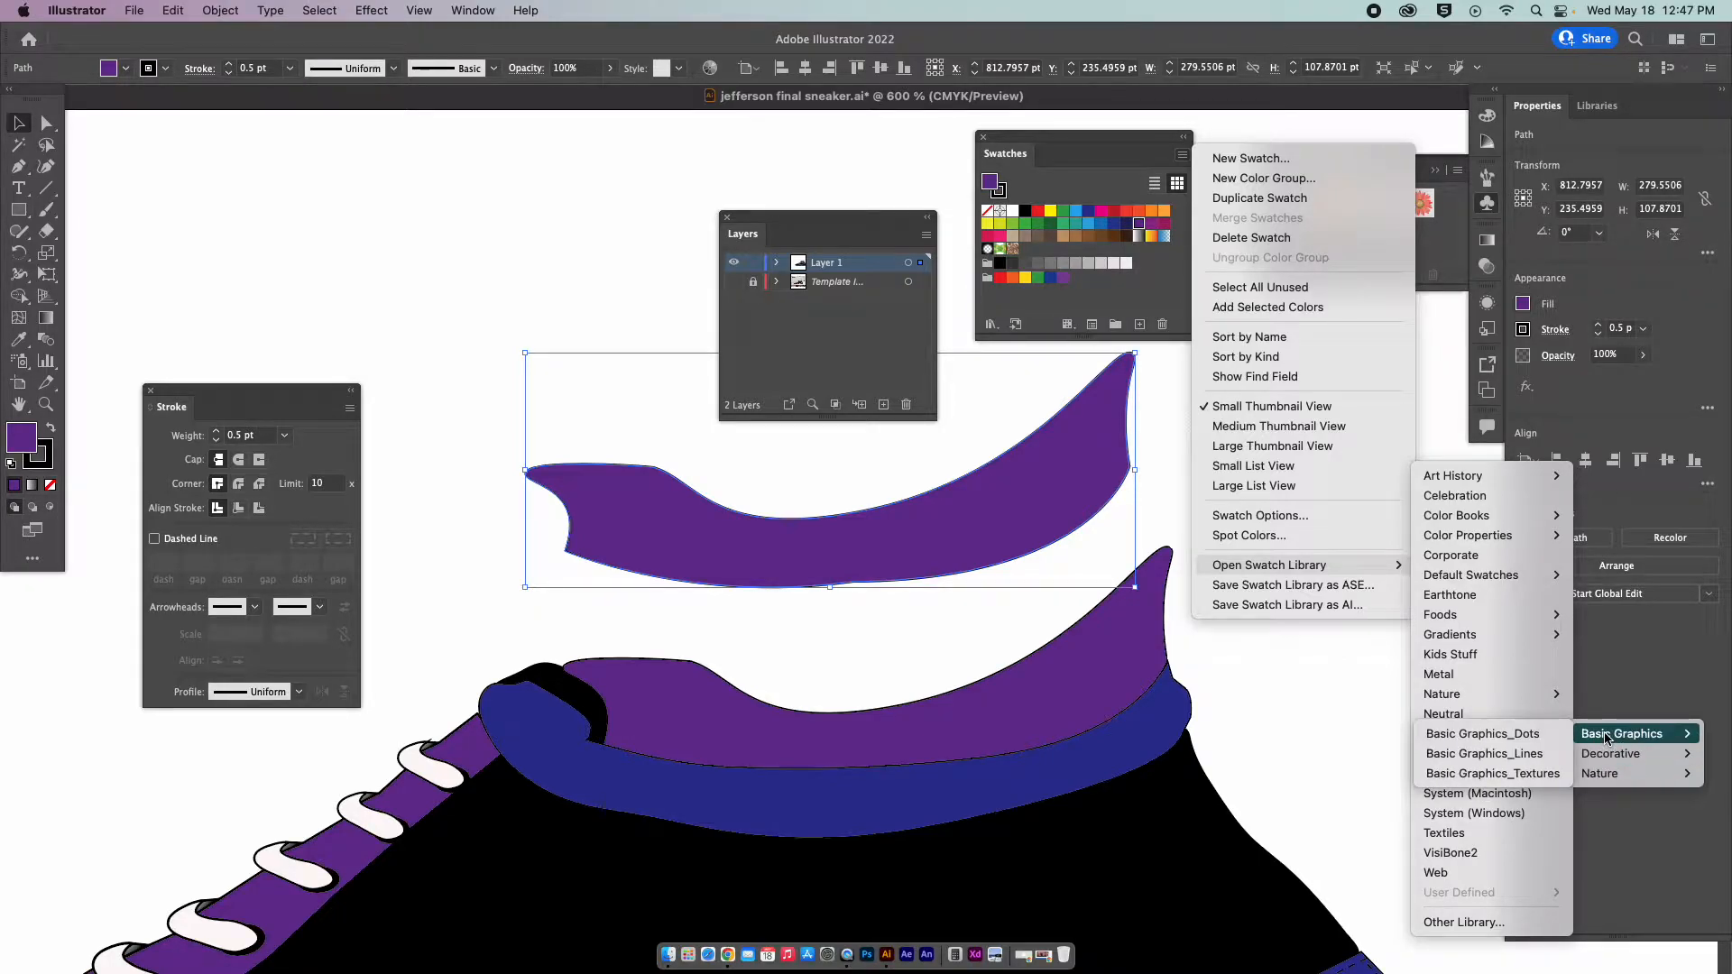
pyautogui.click(1551, 778)
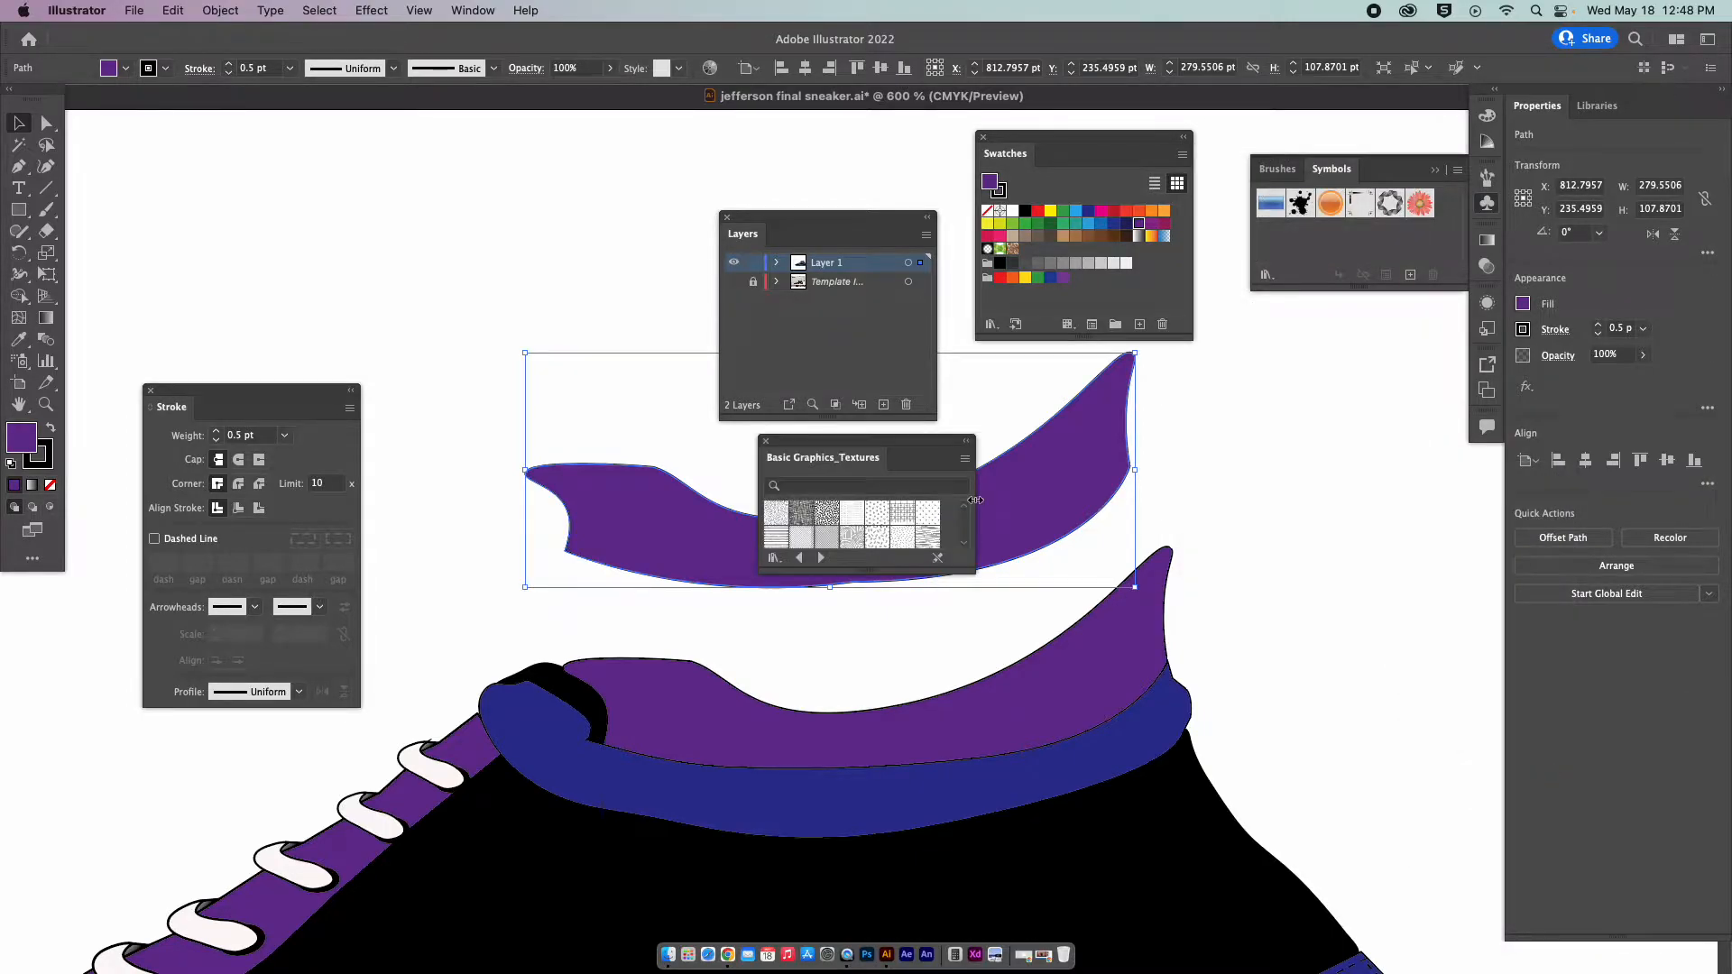
# Move the Basic Graphics_Textures library beside the artwork, enlarge it, and display its swatches in Large Thumbnail View.
pyautogui.moveTo(818, 445); pyautogui.dragTo(1224, 379)
pyautogui.moveTo(1368, 502); pyautogui.dragTo(1365, 623)
pyautogui.click(1370, 393)
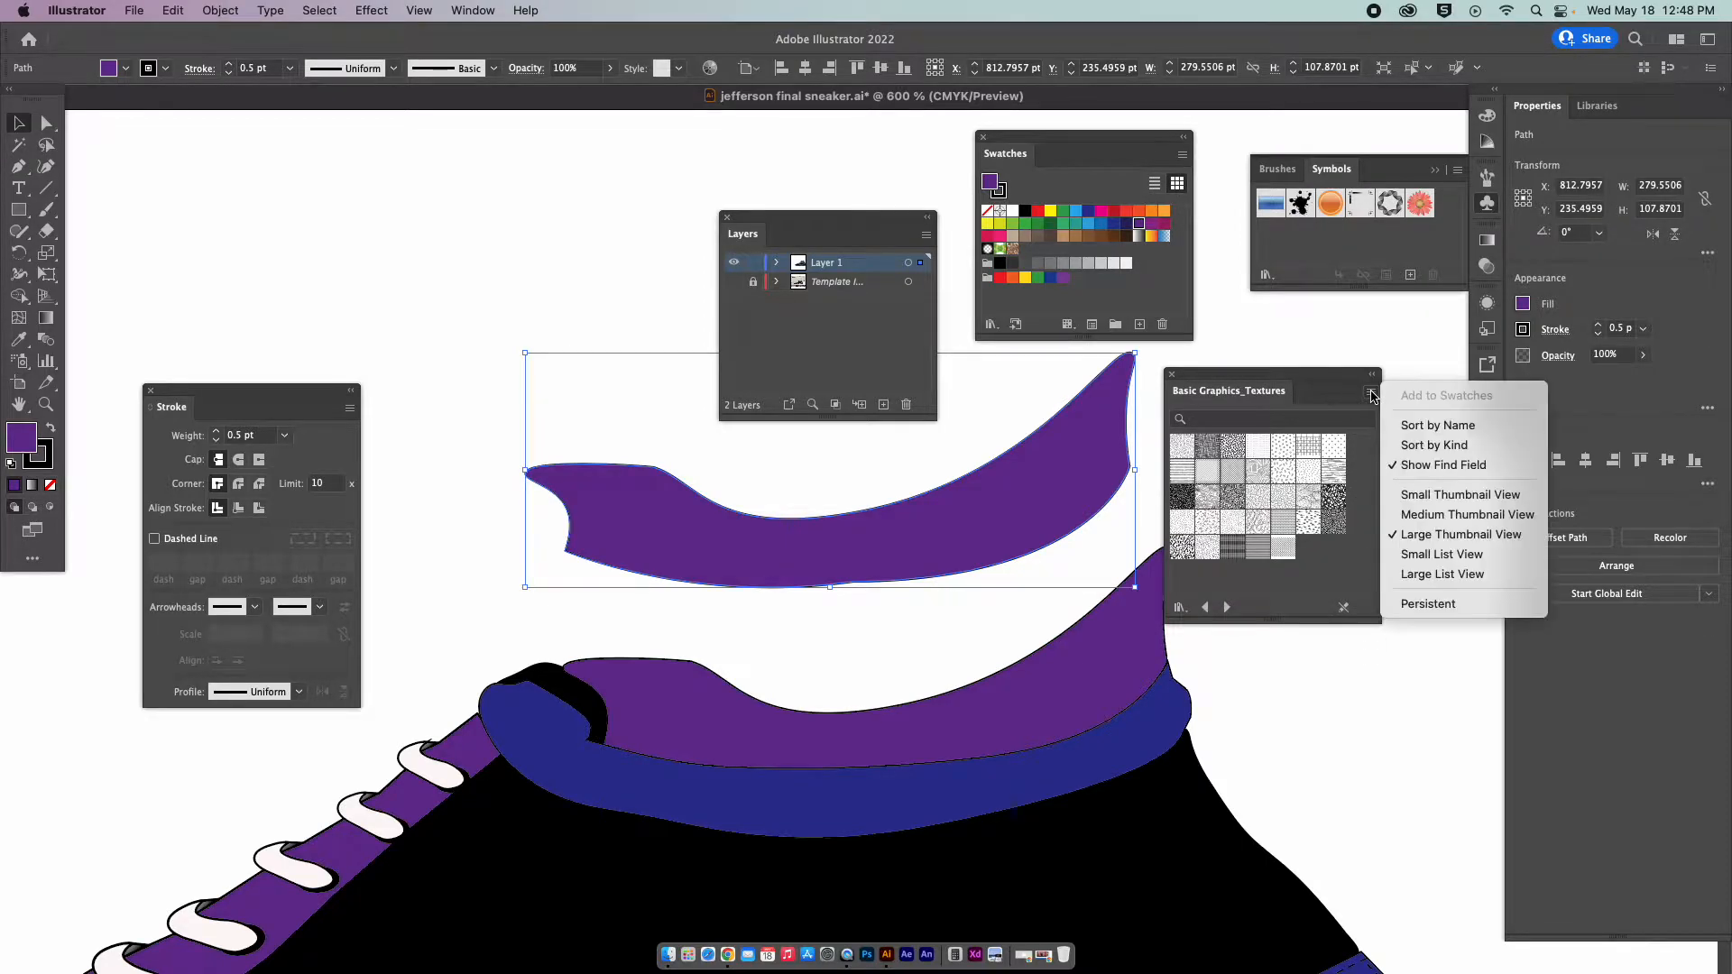
pyautogui.click(1423, 542)
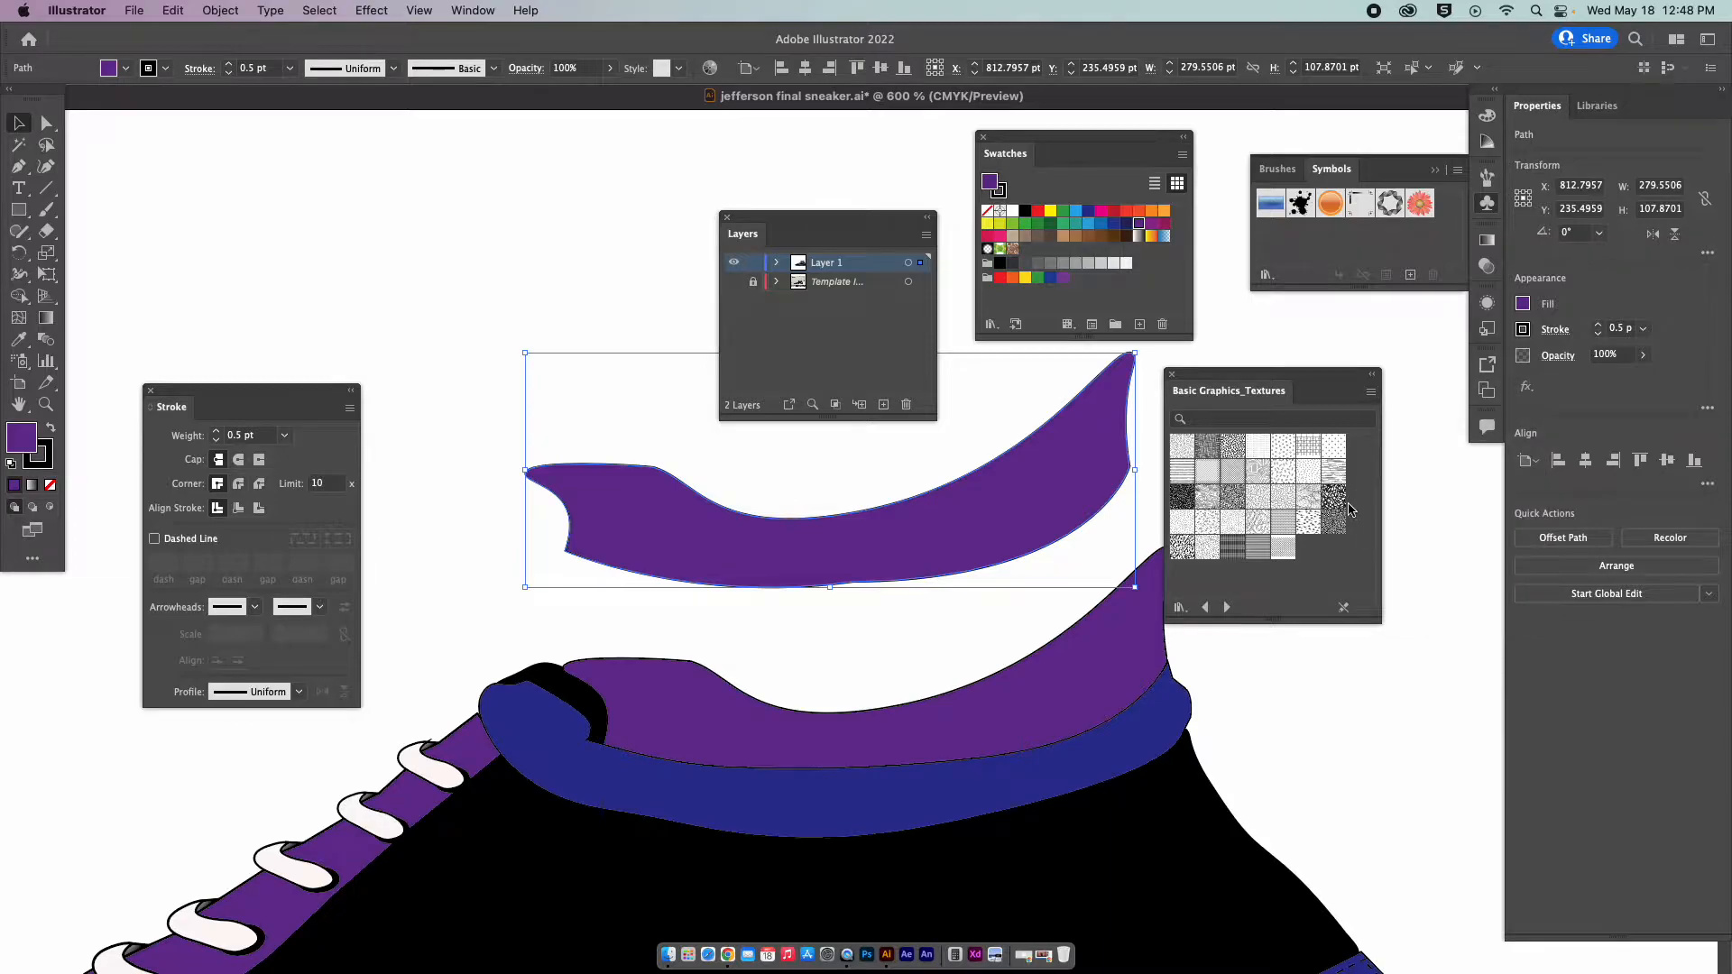
# Try several texture swatches on the collar copy, settle on the dense black squiggle pattern, and place the copy over the original purple collar.
pyautogui.click(1333, 497)
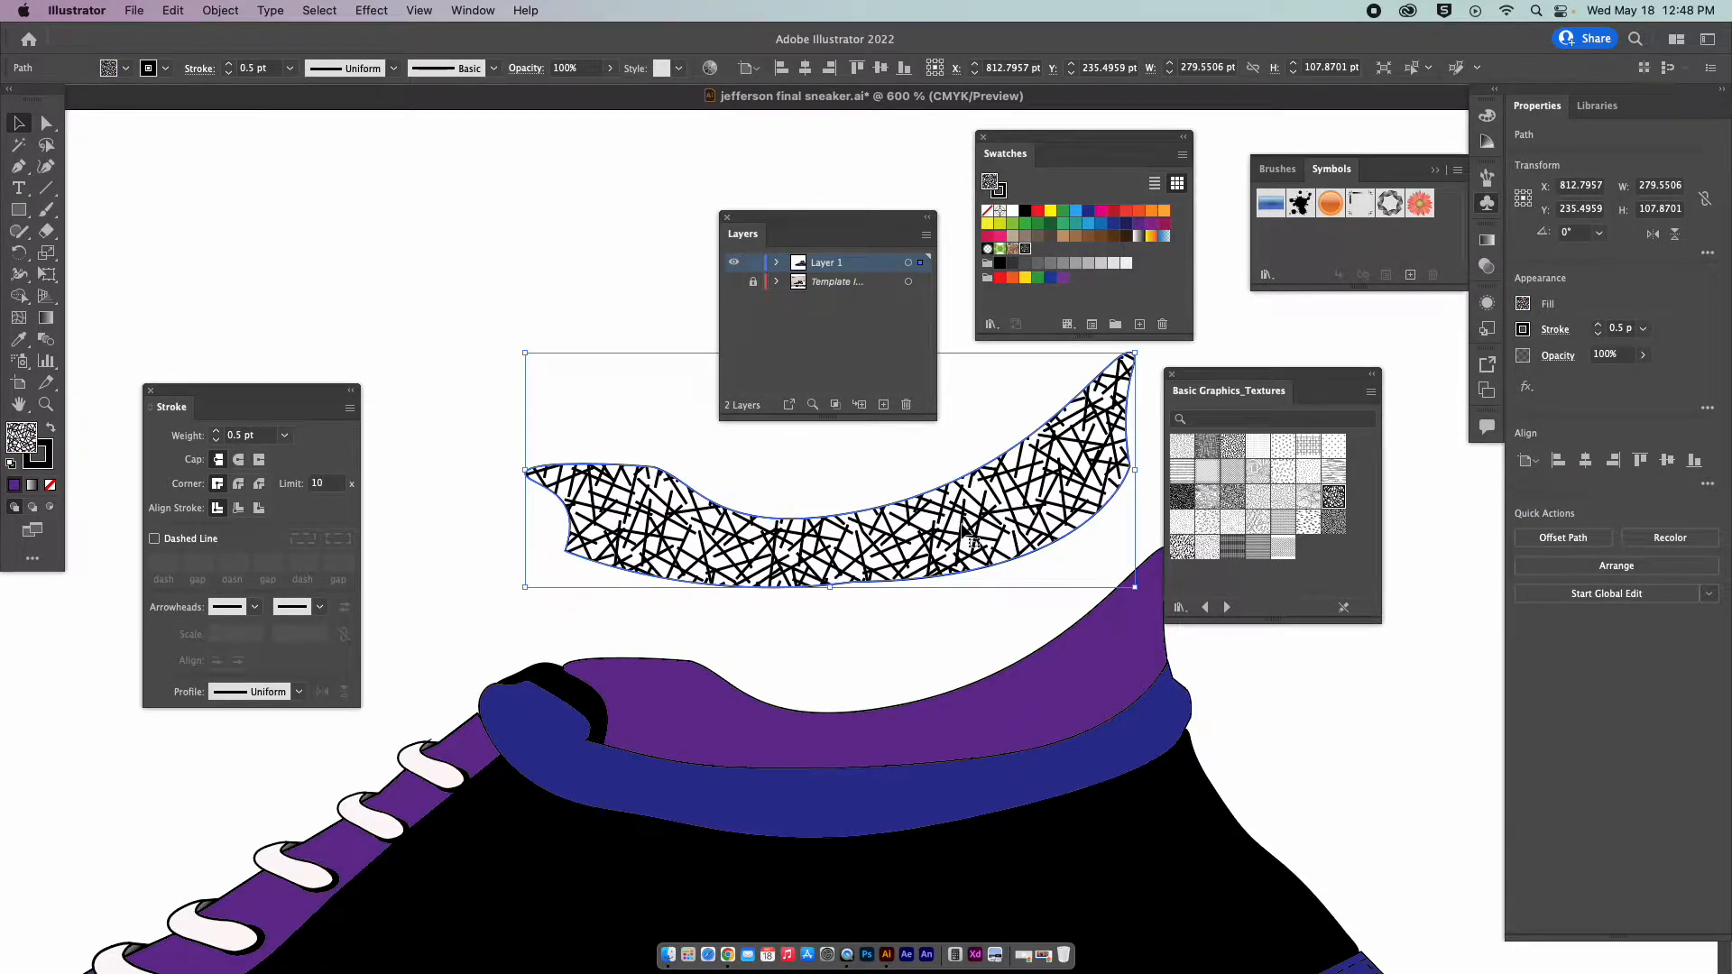
pyautogui.click(1290, 526)
pyautogui.click(1309, 521)
pyautogui.click(1332, 523)
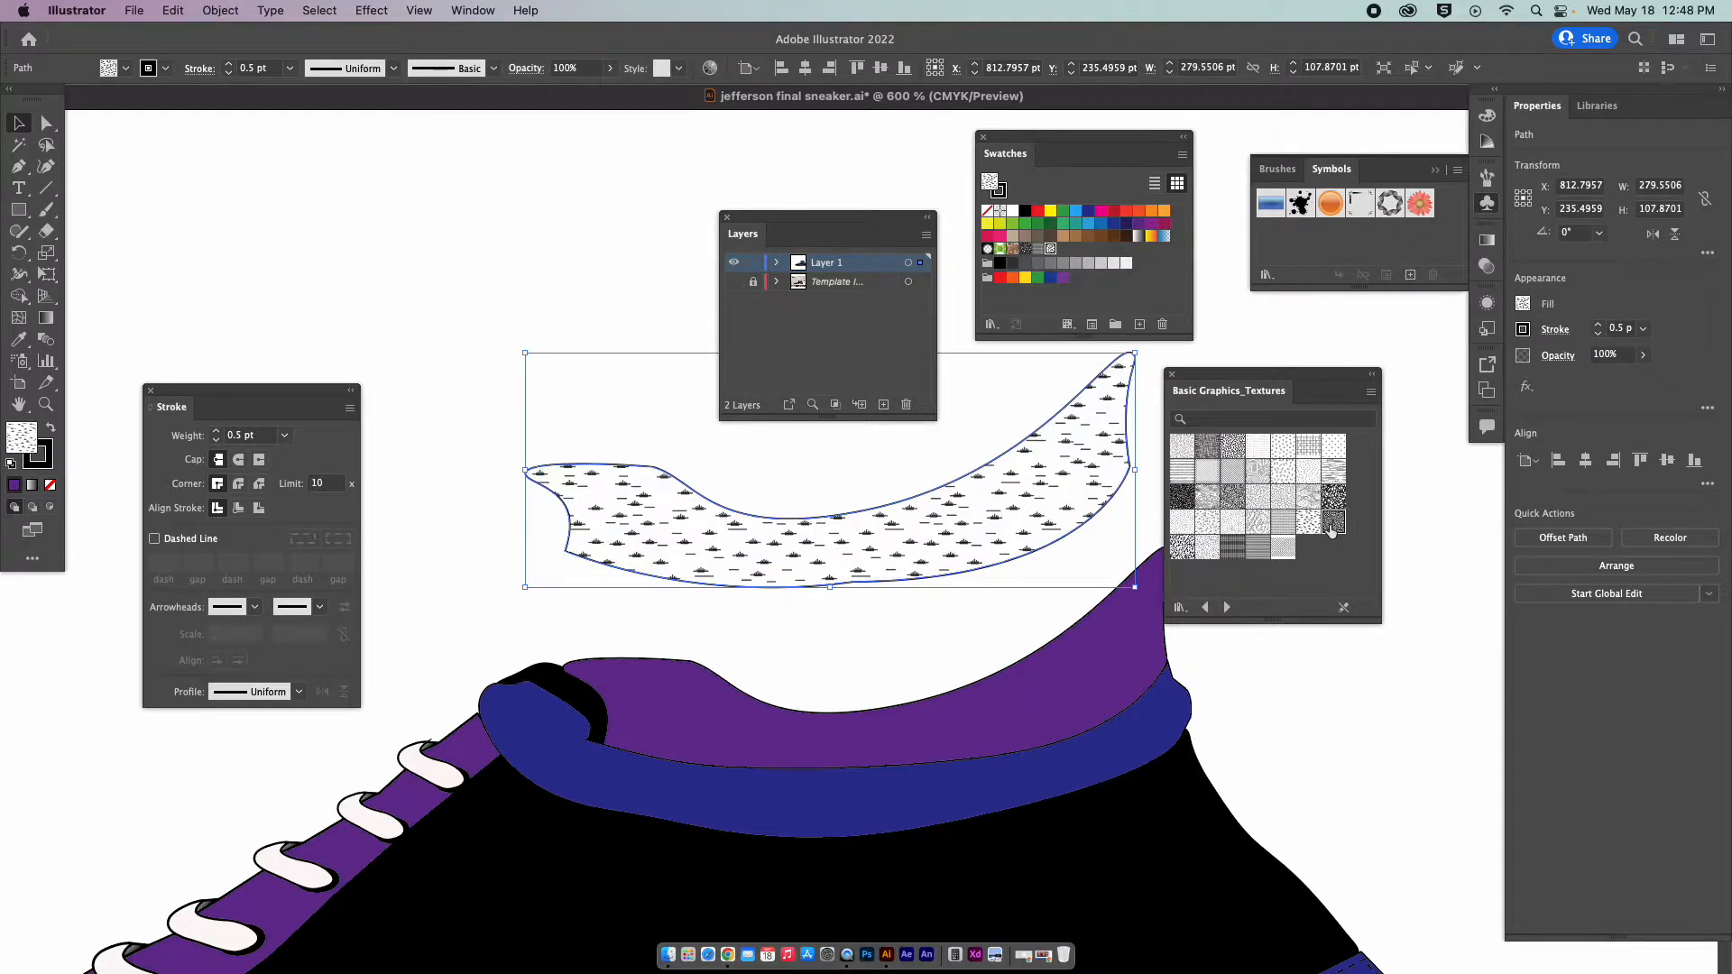
pyautogui.click(1279, 548)
pyautogui.click(1183, 548)
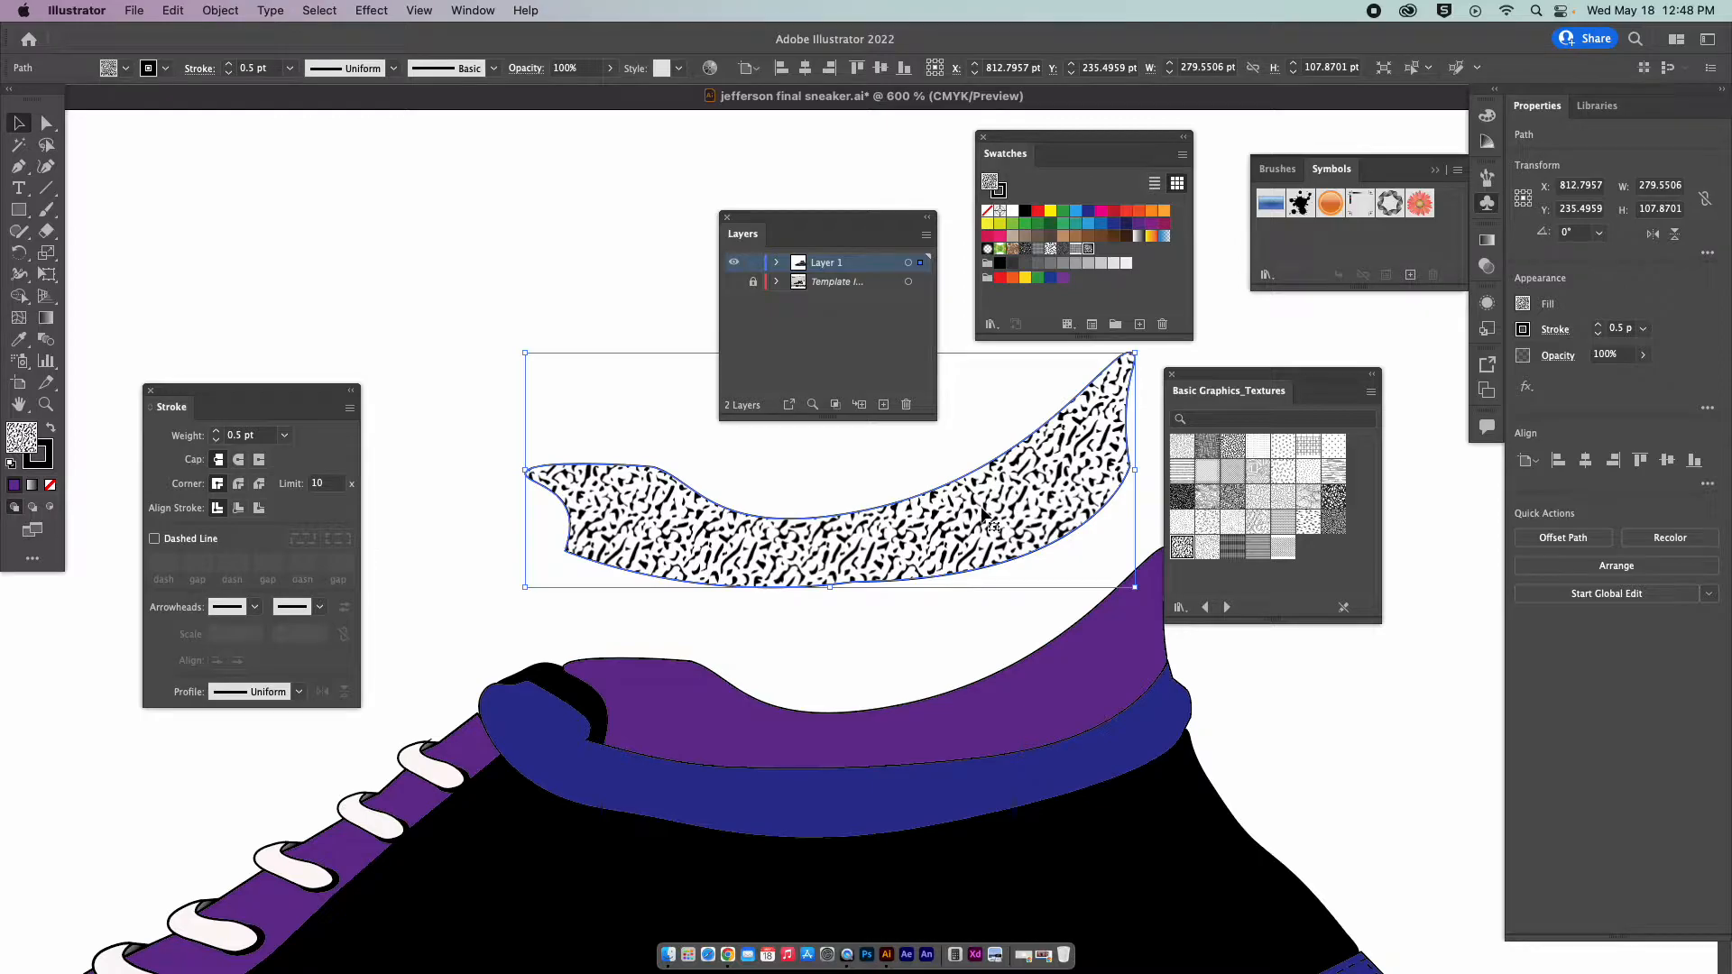
pyautogui.moveTo(988, 493); pyautogui.dragTo(1024, 681)
pyautogui.click(860, 536)
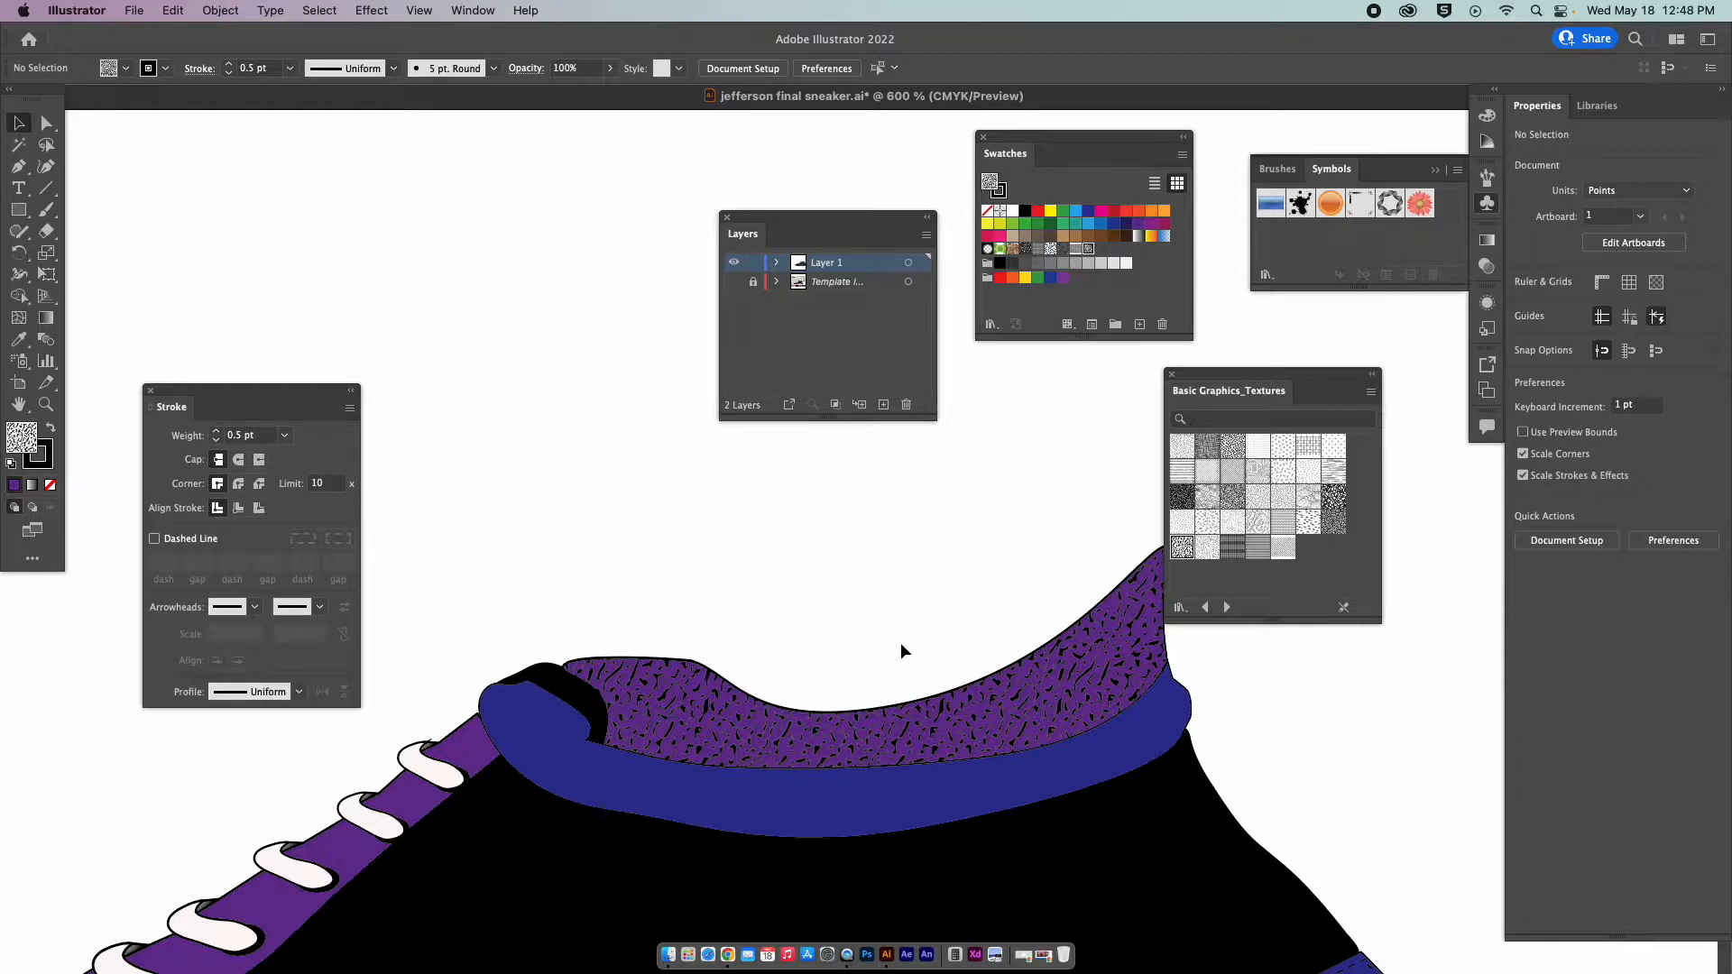
# Duplicate the blue collar band and place the copy in the empty area above the shoe.
pyautogui.click(682, 799)
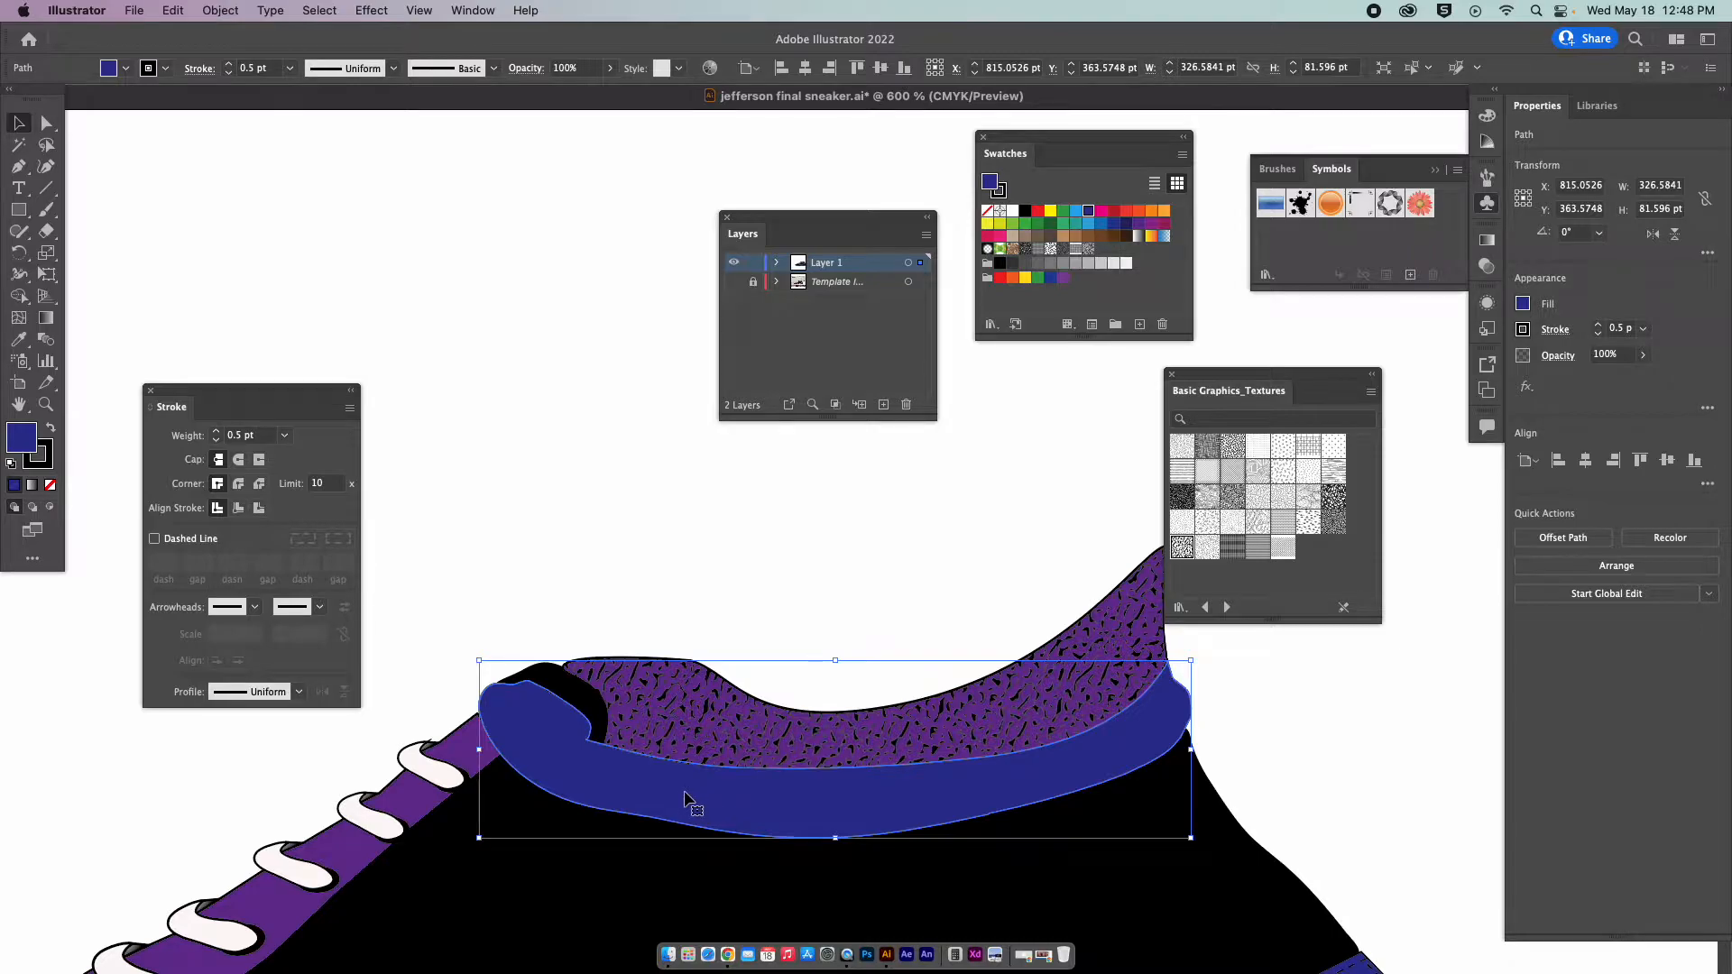
pyautogui.moveTo(691, 799); pyautogui.dragTo(623, 535)
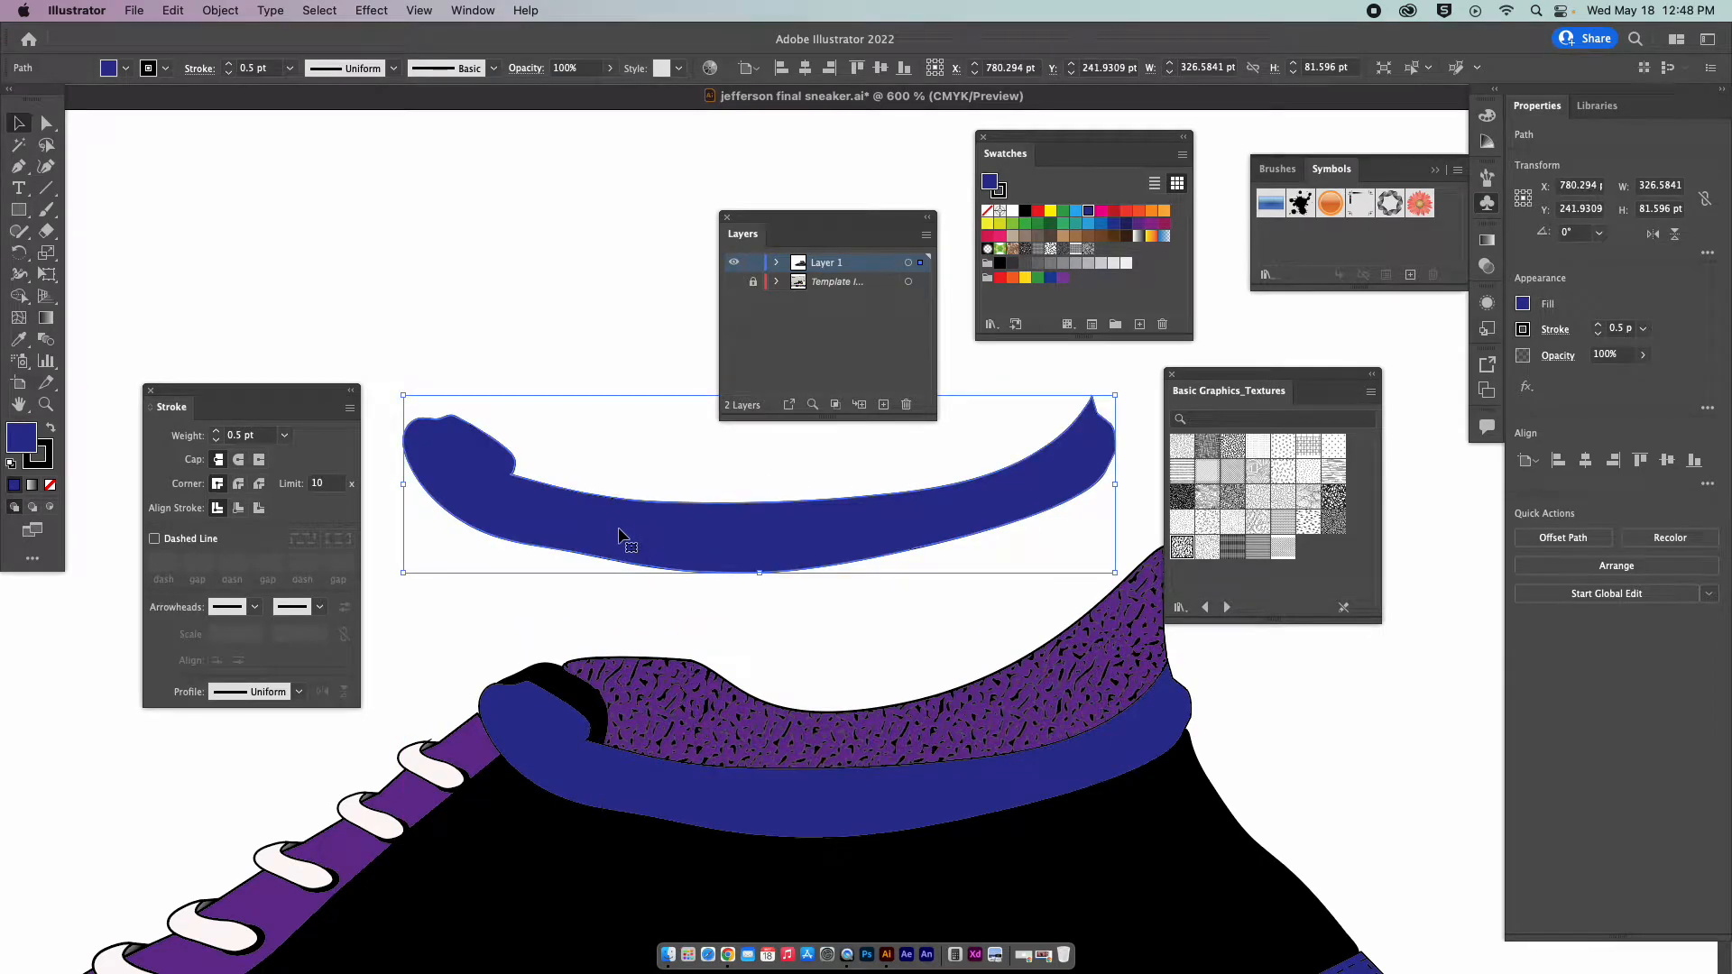
# Switch to Chrome and search Google Images for "white leather" in a new tab.
pyautogui.click(730, 957)
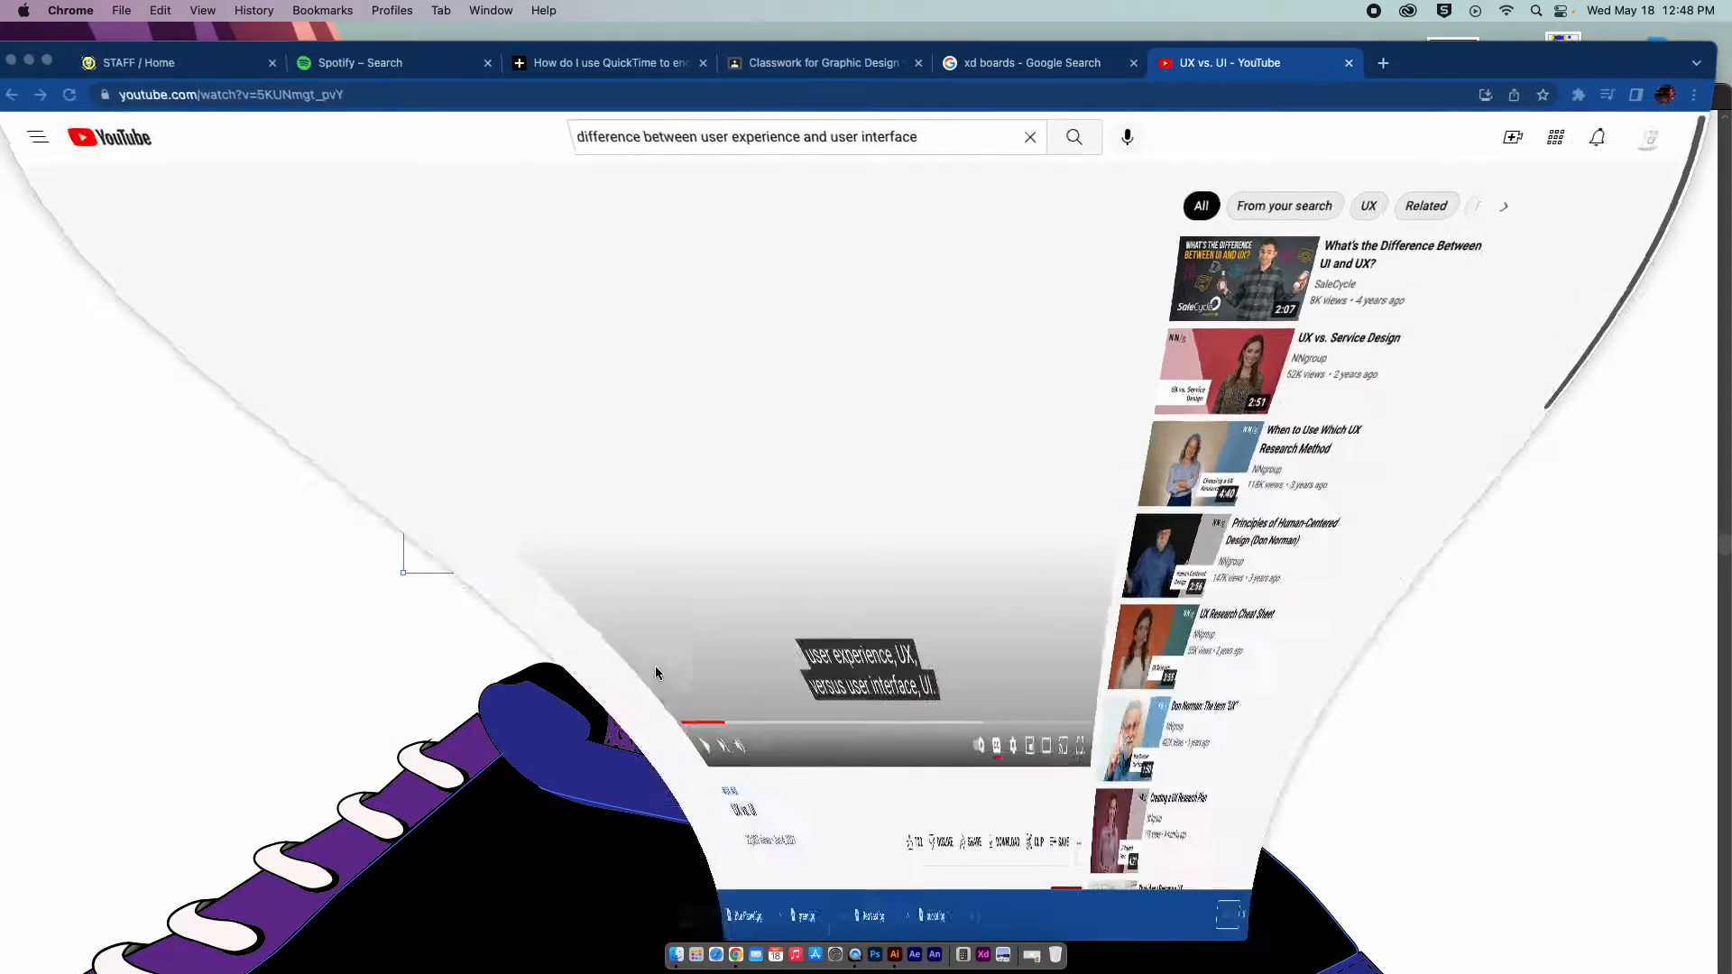
pyautogui.click(1384, 62)
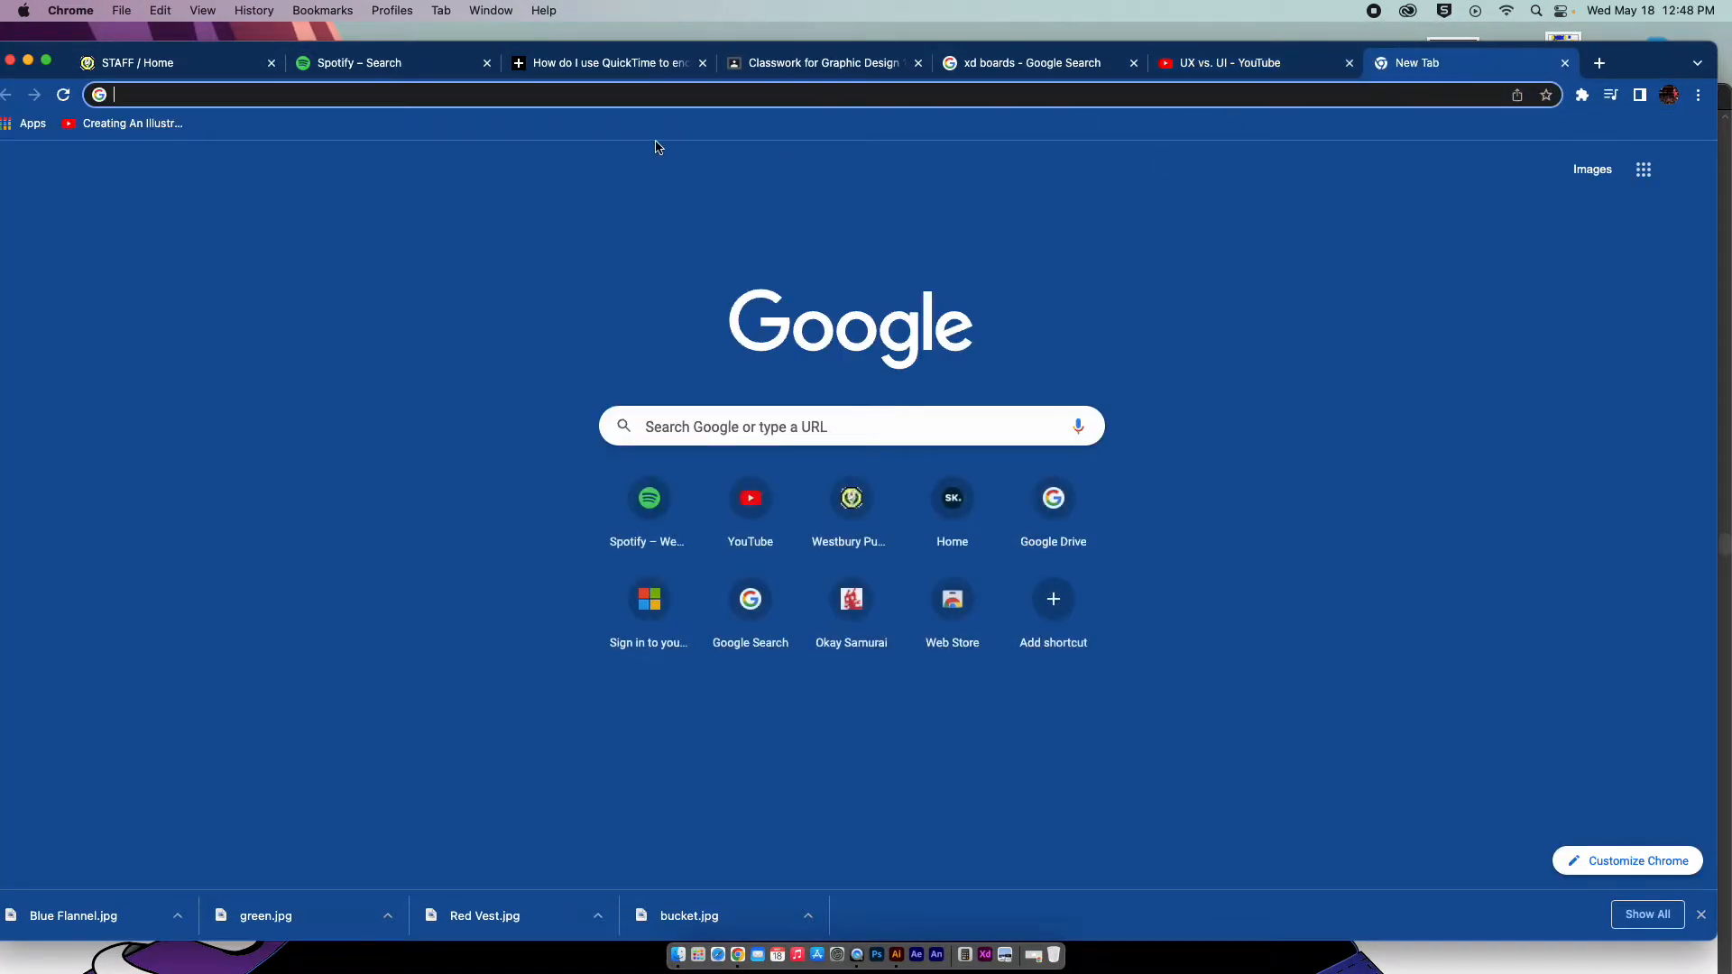
pyautogui.click(698, 439)
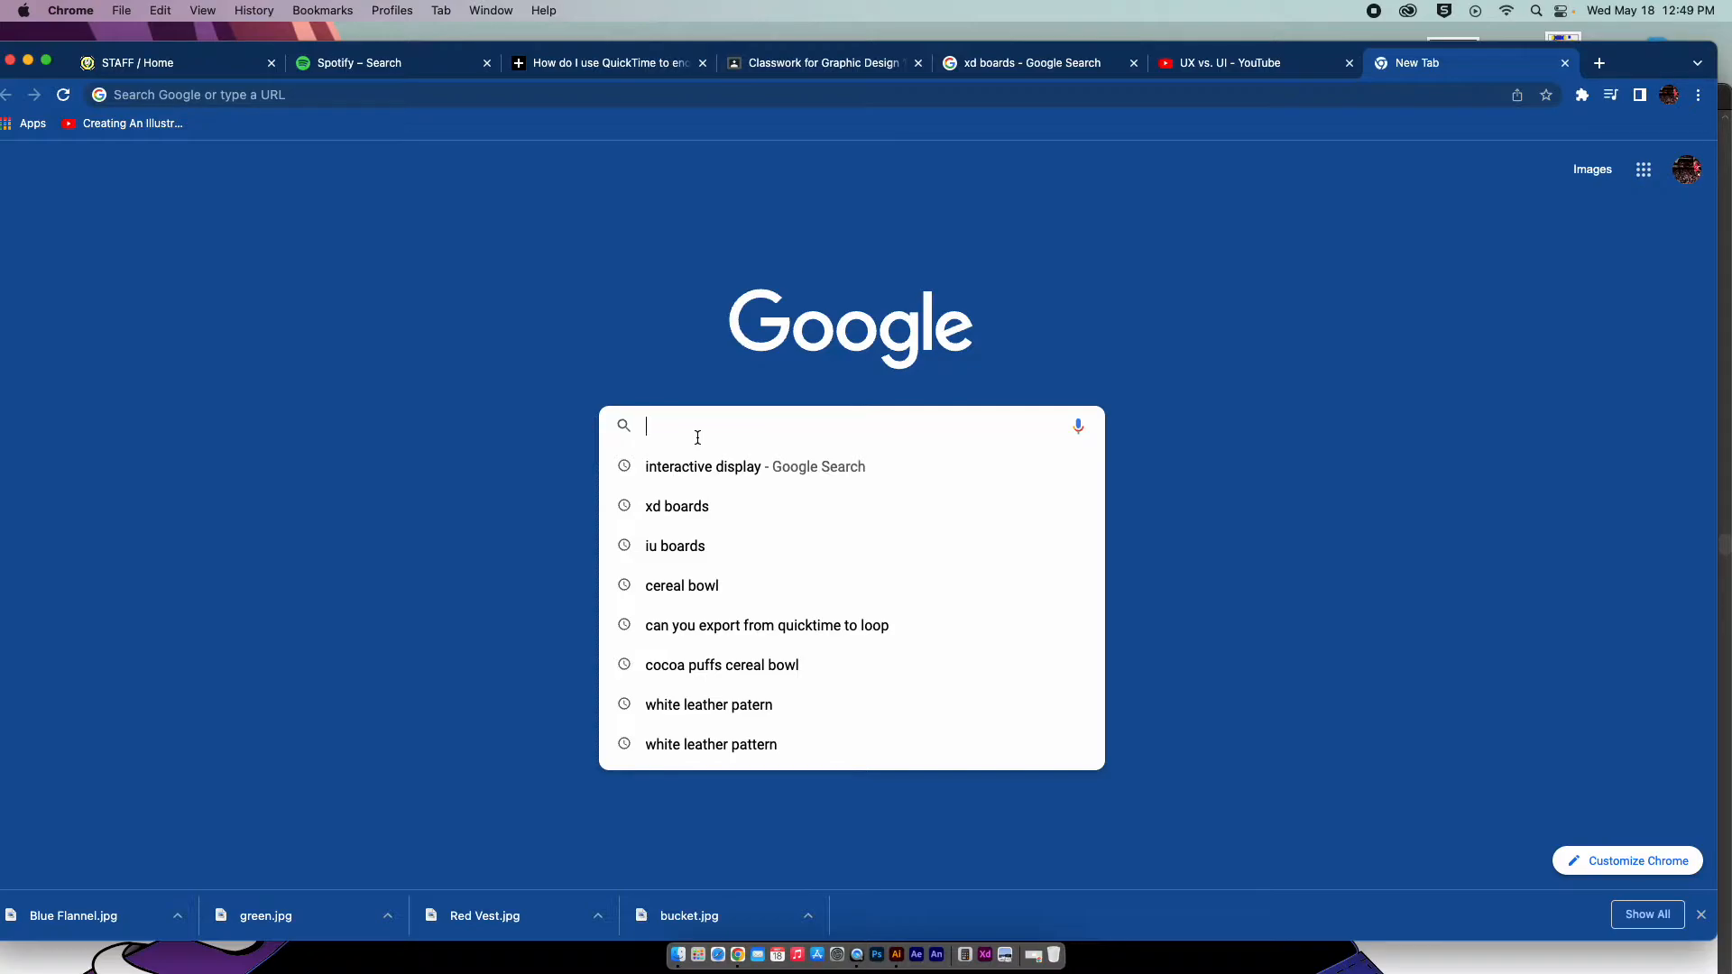
pyautogui.write('leather')
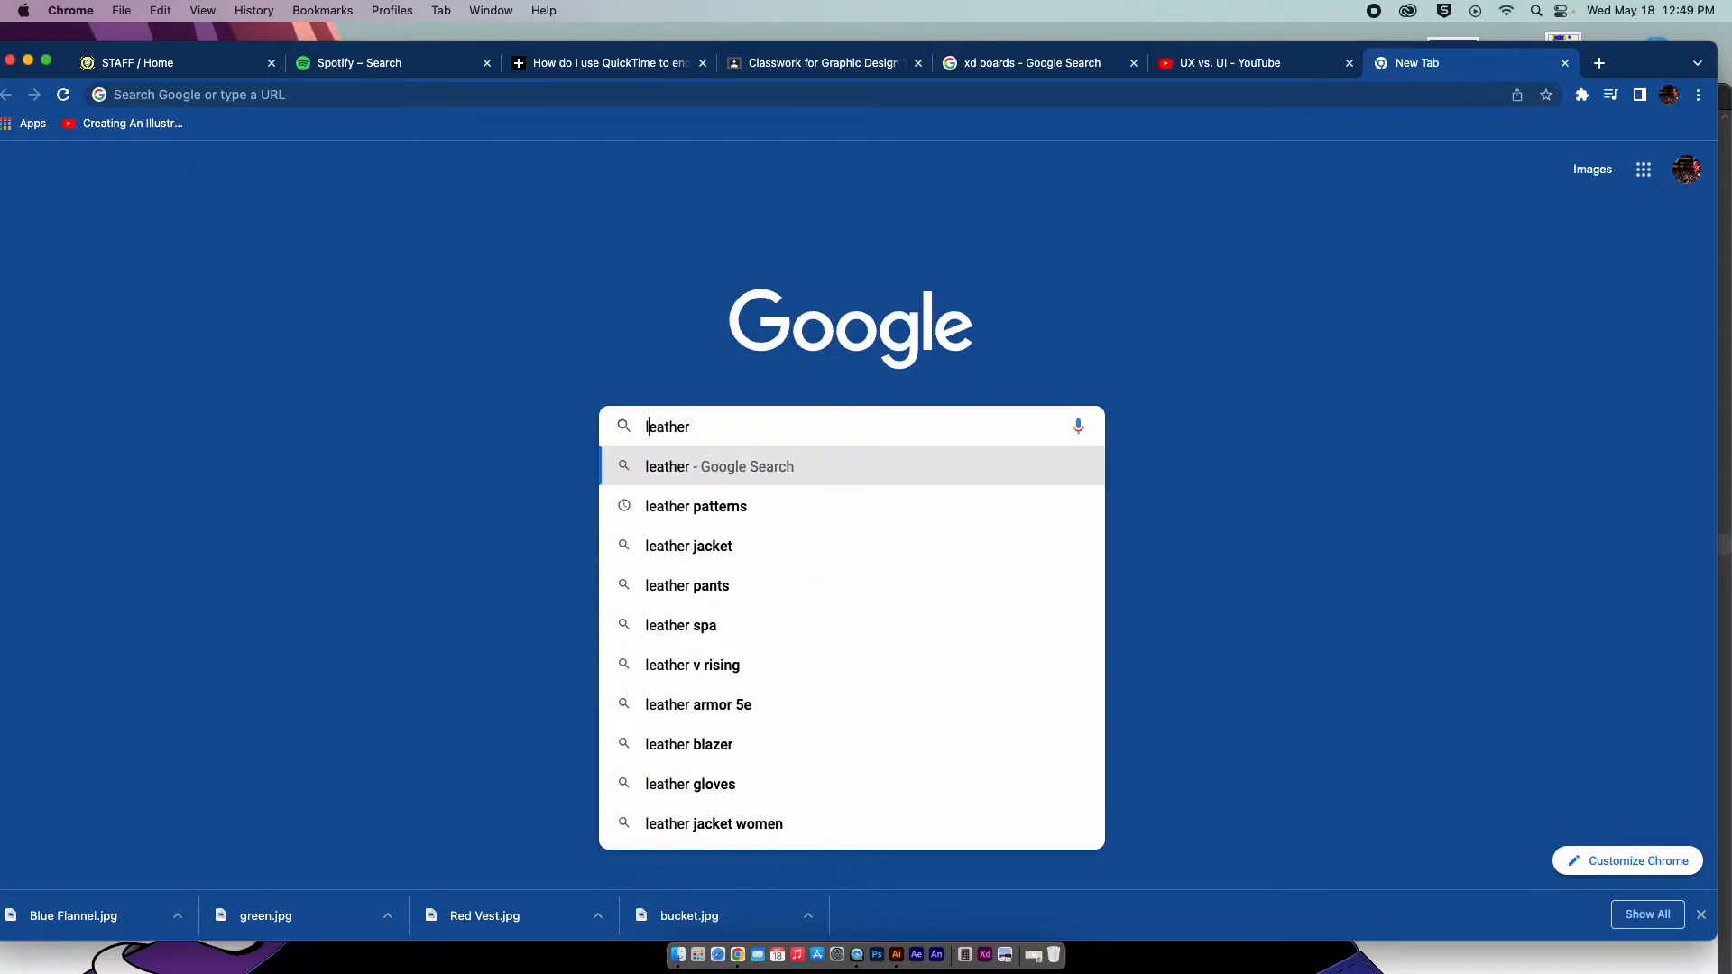
pyautogui.write('white')
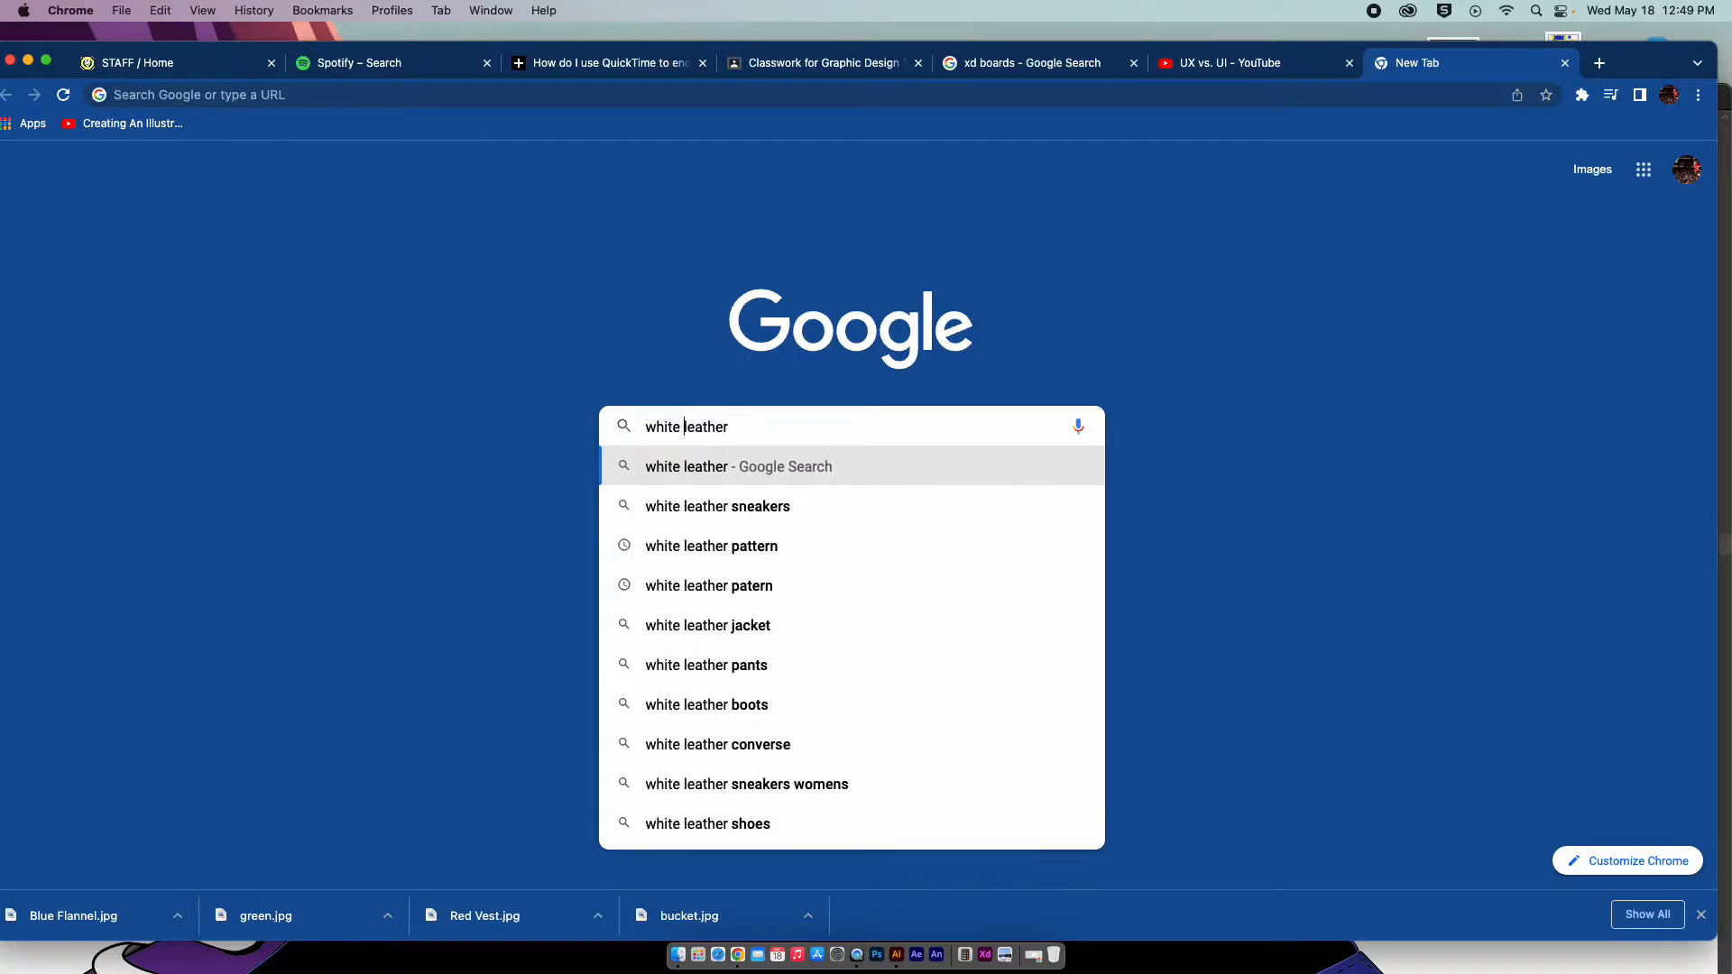
pyautogui.press('Return')
pyautogui.click(253, 220)
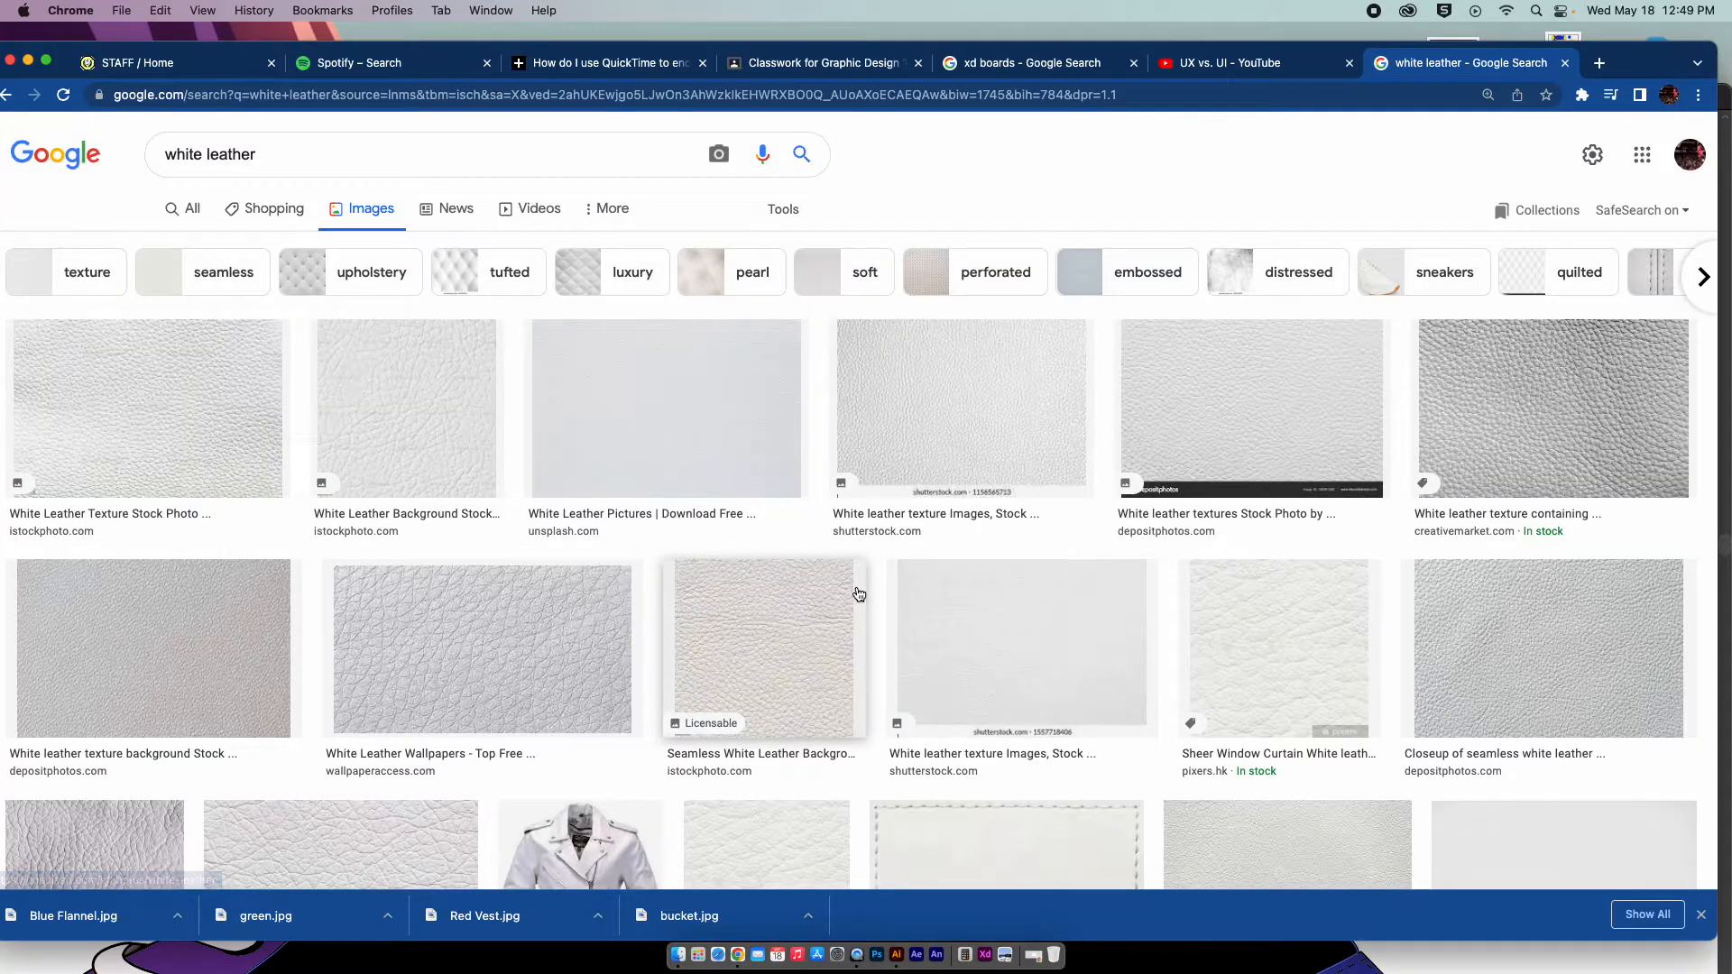
# Preview white leather images and bring the Creative Market leather texture into the Illustrator sneaker document.
pyautogui.click(815, 619)
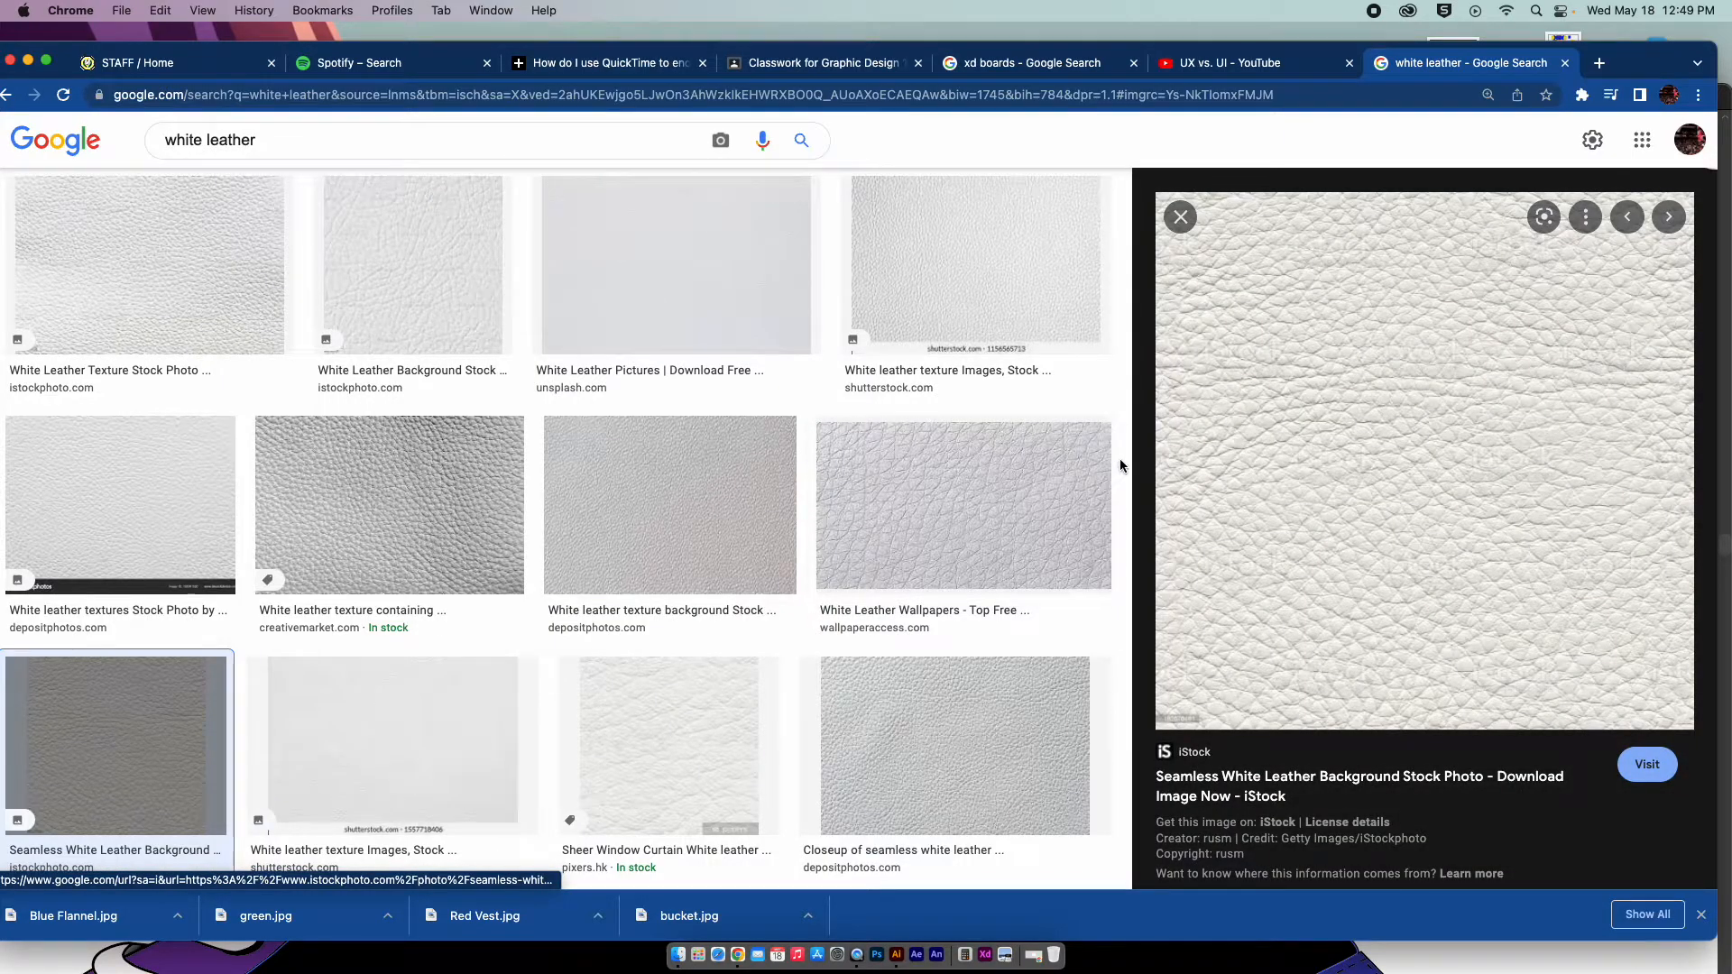
pyautogui.click(487, 526)
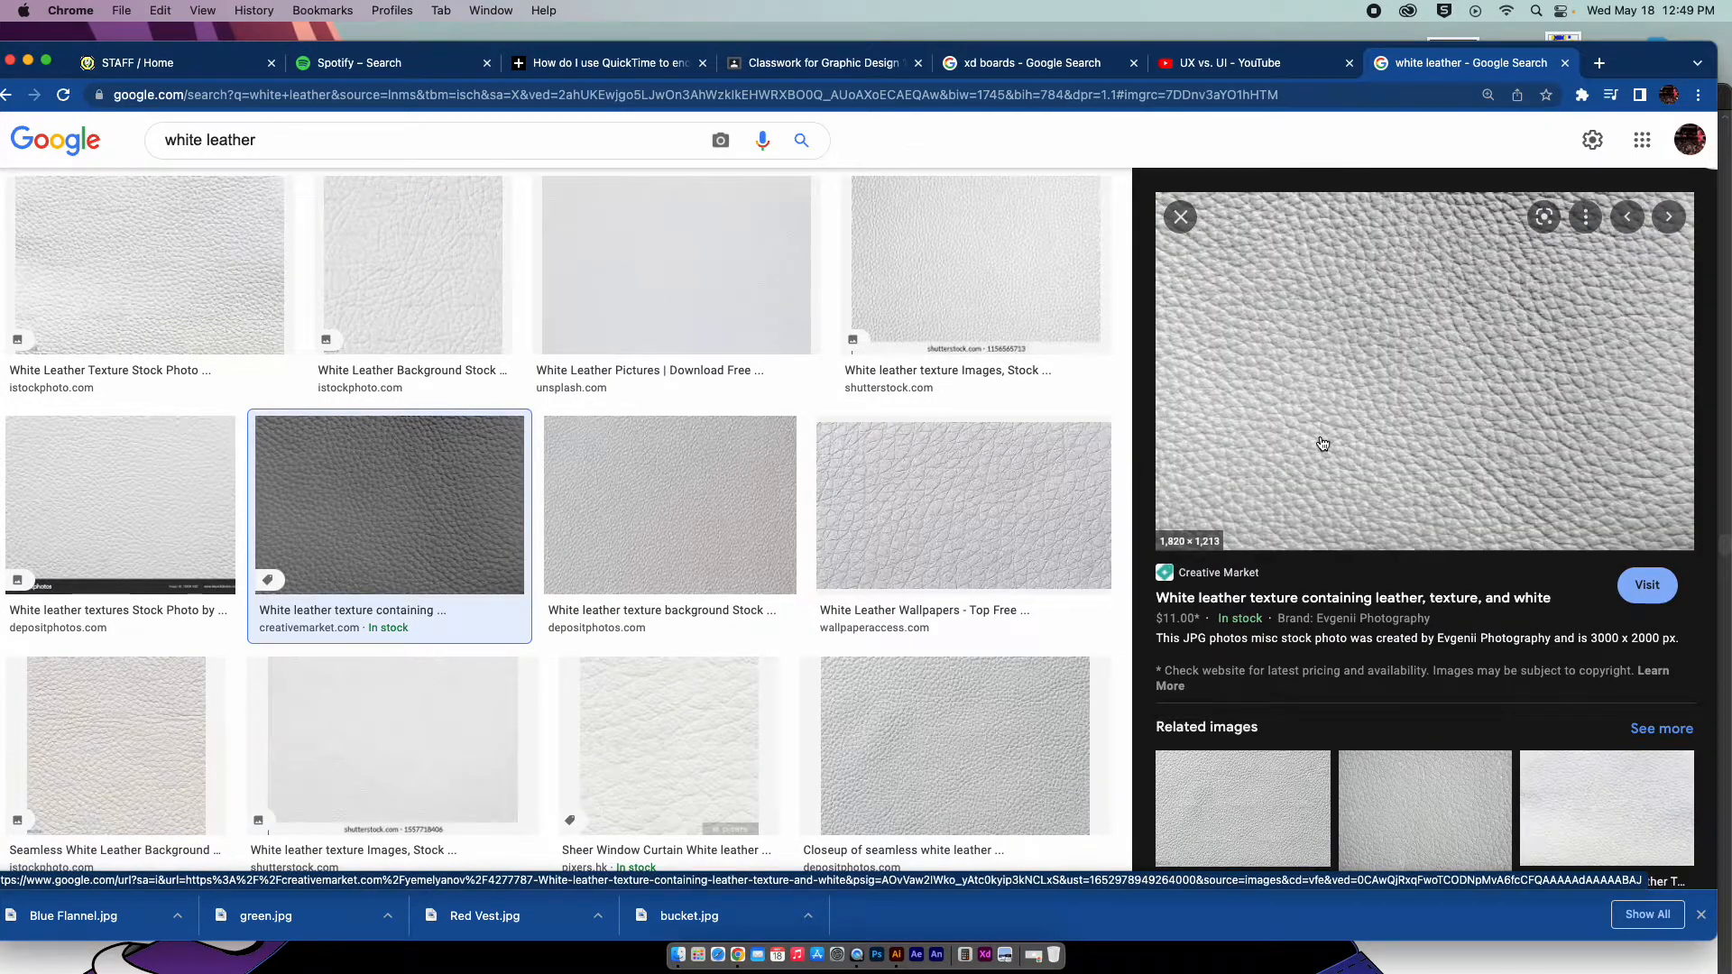
pyautogui.moveTo(1628, 57); pyautogui.dragTo(1509, 552)
pyautogui.moveTo(1278, 734); pyautogui.dragTo(1311, 370)
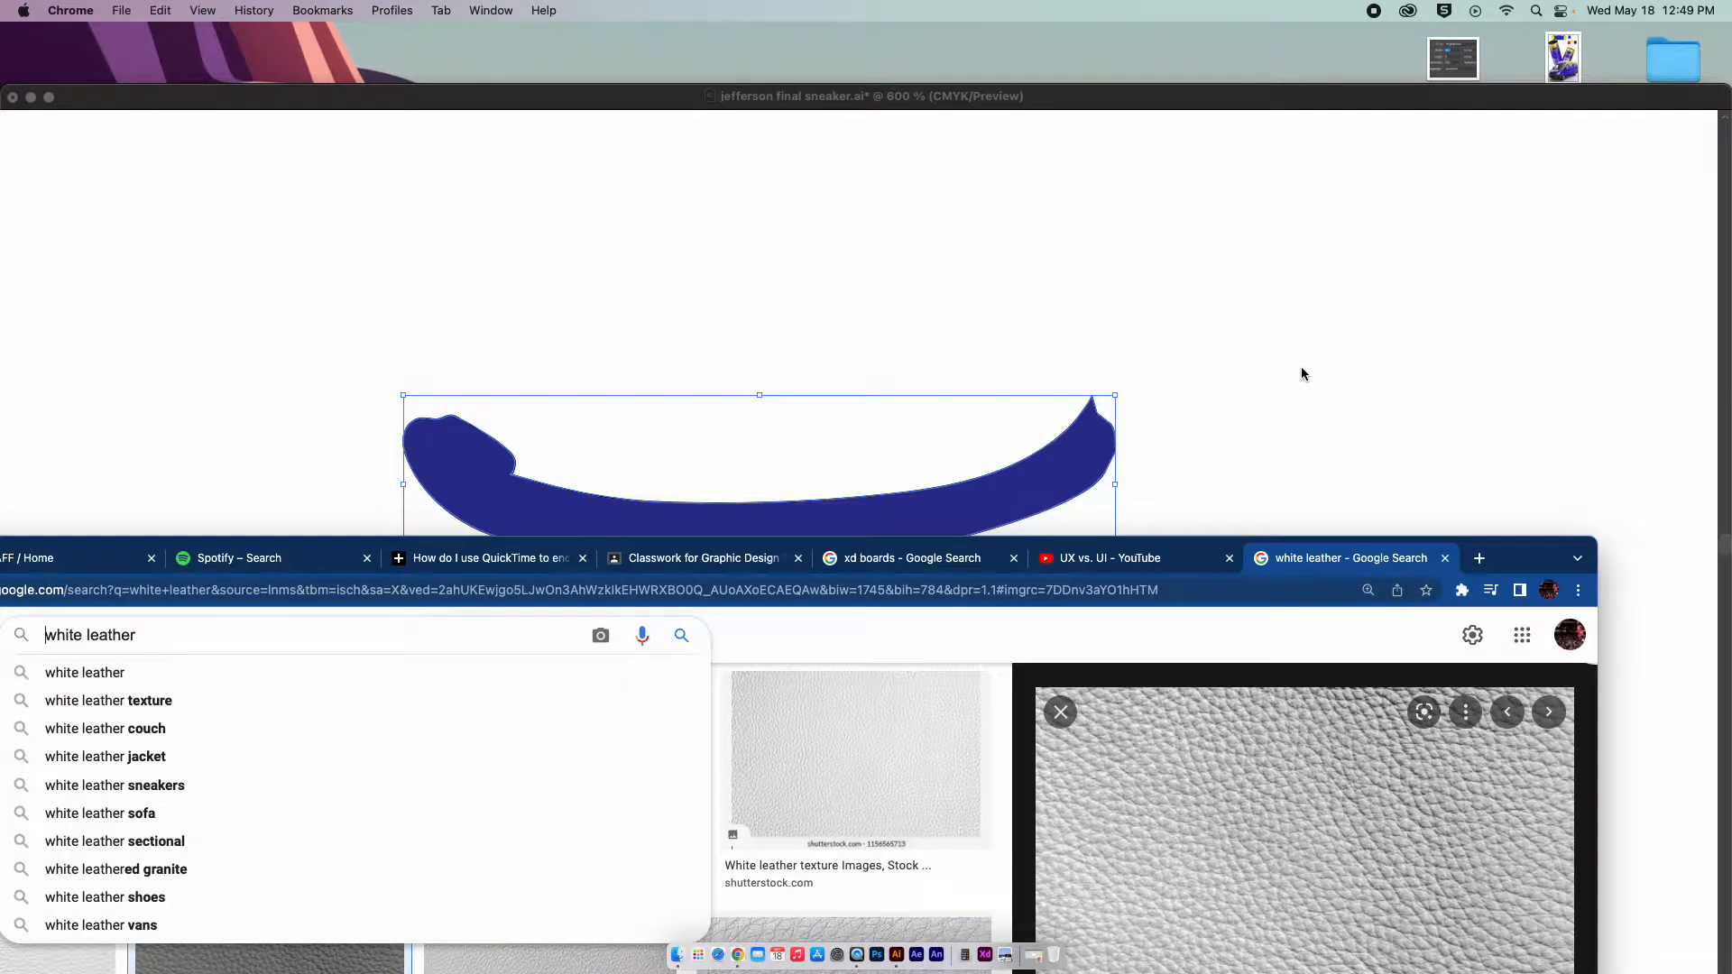
# Scale the placed leather image down to about 540 × 360 pt and position it just outside the artboard beside the shoe.
pyautogui.press('super+minus')
pyautogui.press('super+minus')
pyautogui.press('super+minus')
pyautogui.press('super+minus')
pyautogui.press('super+minus')
pyautogui.press('super+minus')
pyautogui.press('super+minus')
pyautogui.press('super+minus')
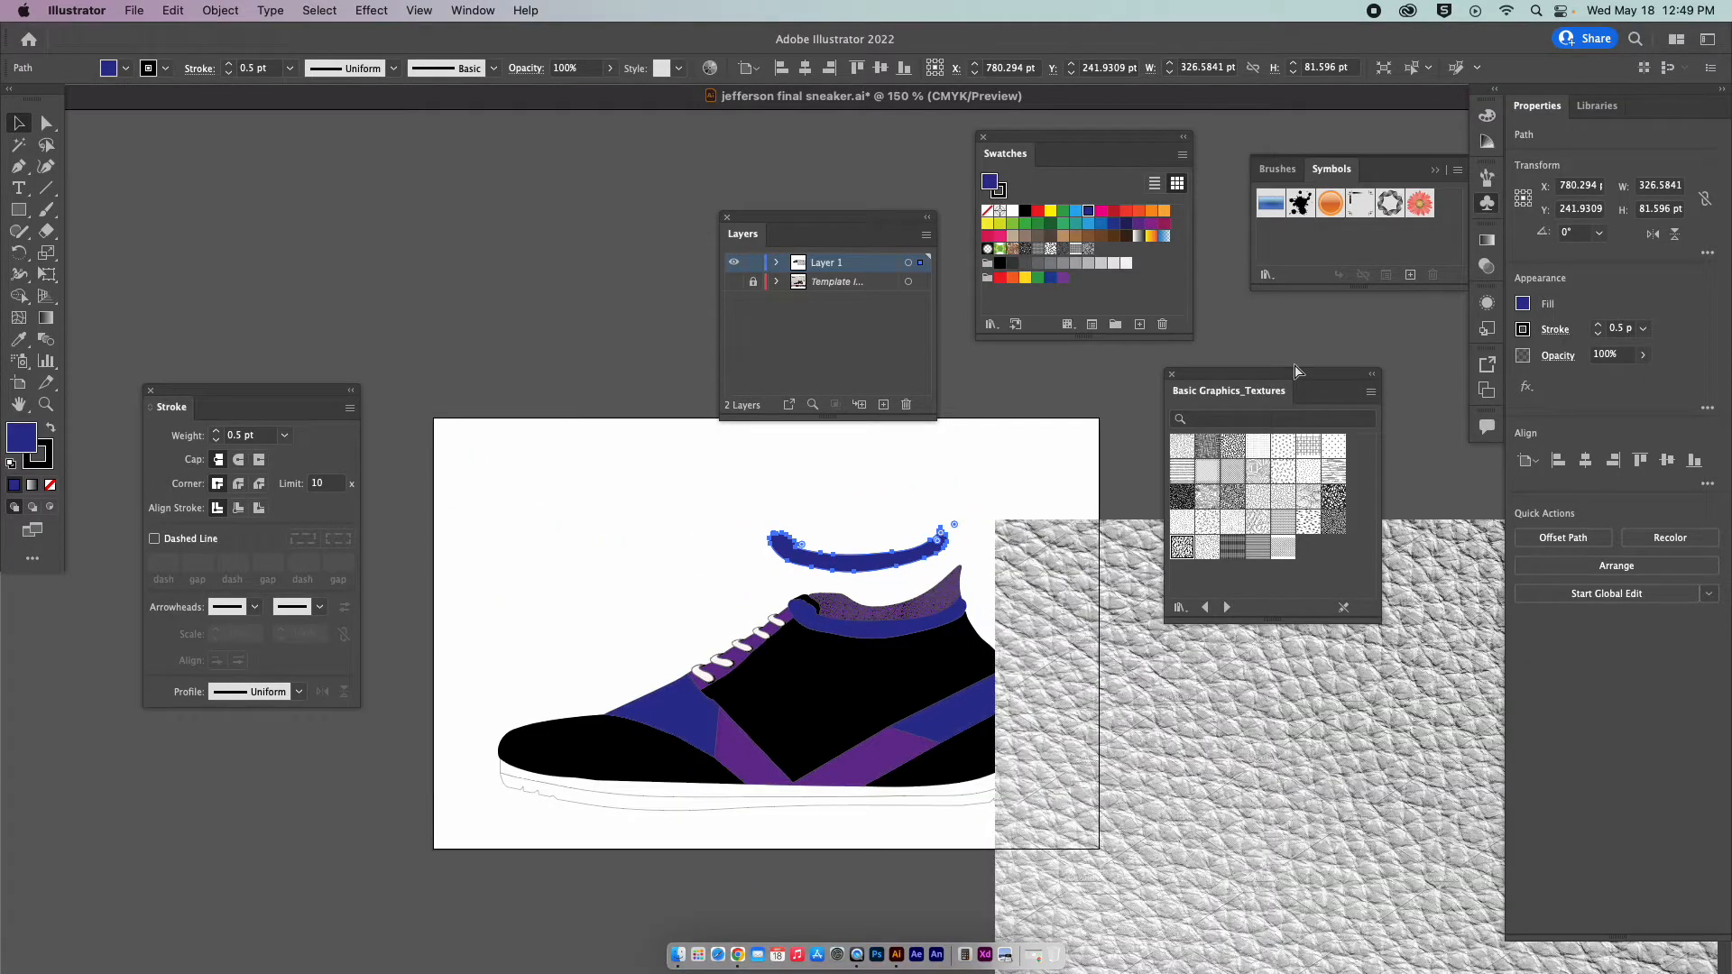
pyautogui.click(1074, 684)
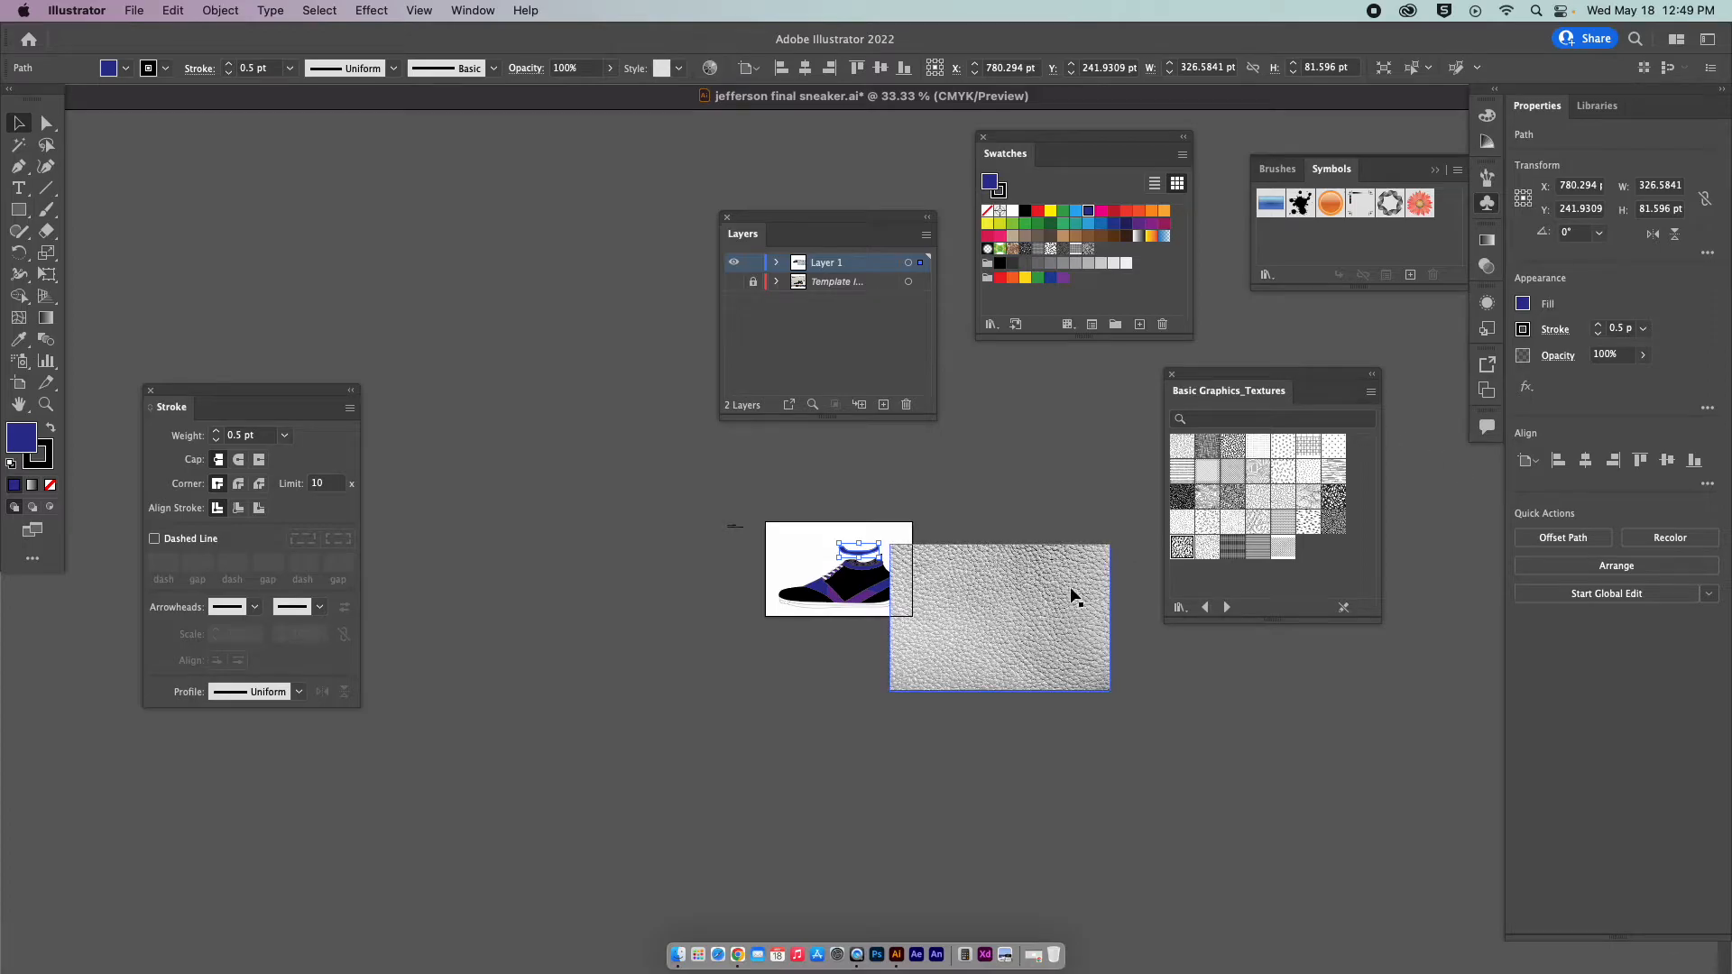
pyautogui.hscroll(3, 831, 541)
pyautogui.hscroll(2, 831, 540)
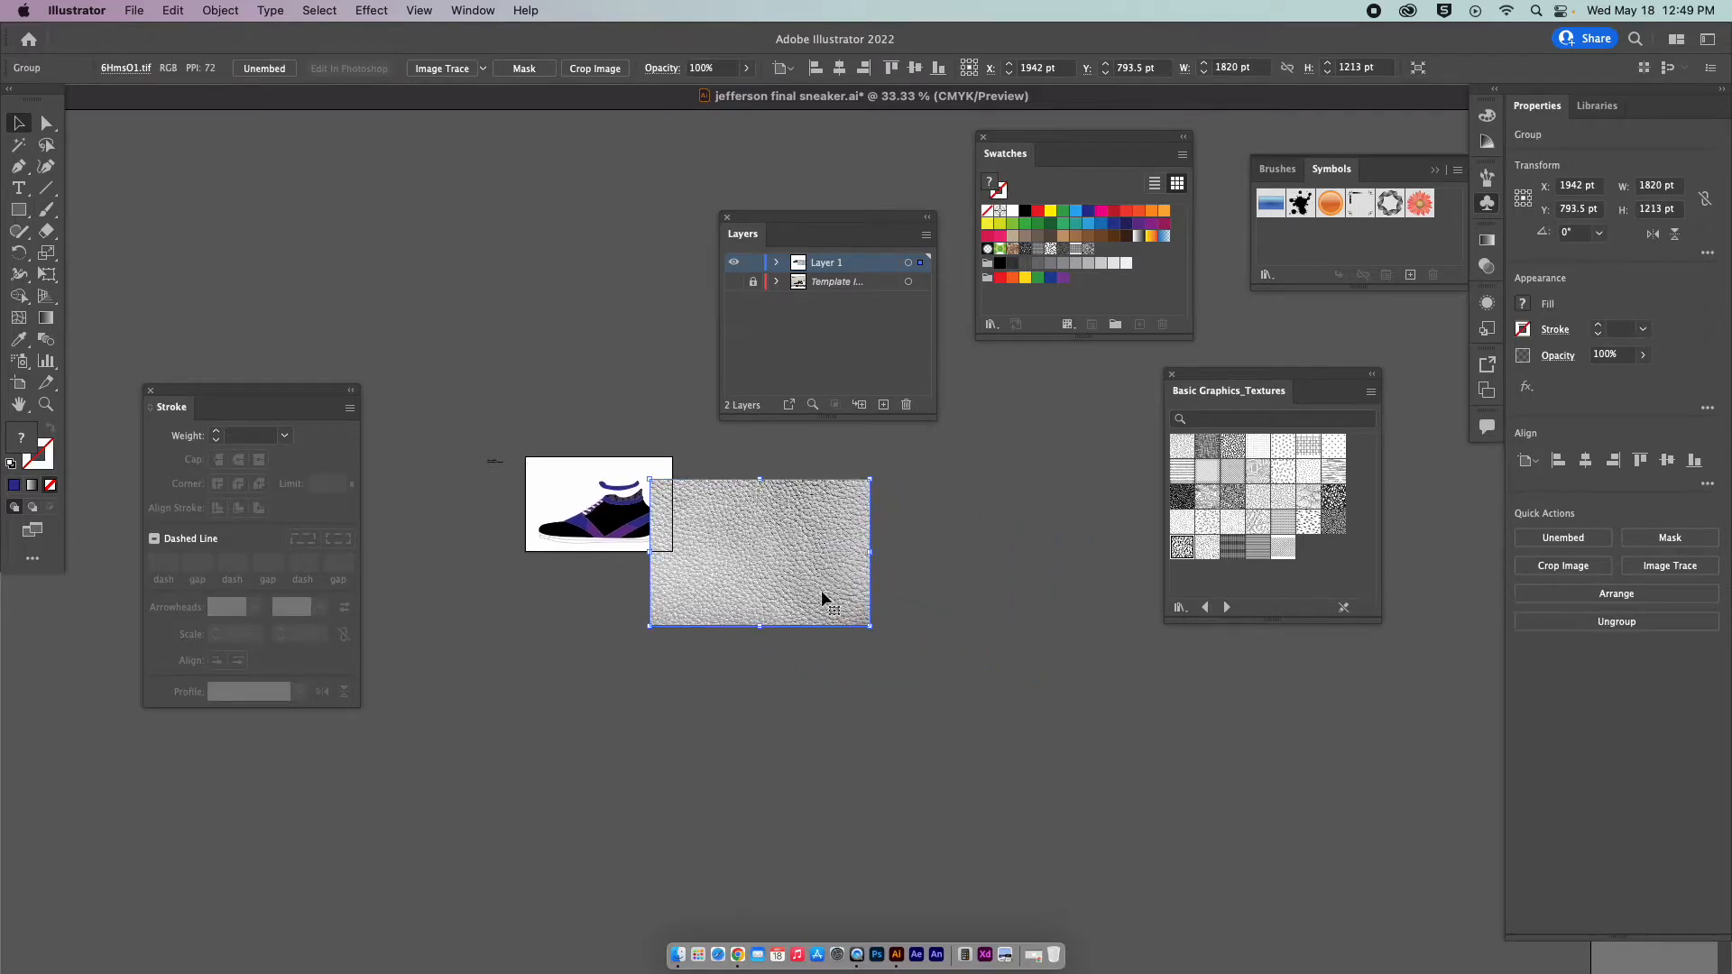
pyautogui.moveTo(870, 624); pyautogui.dragTo(722, 510)
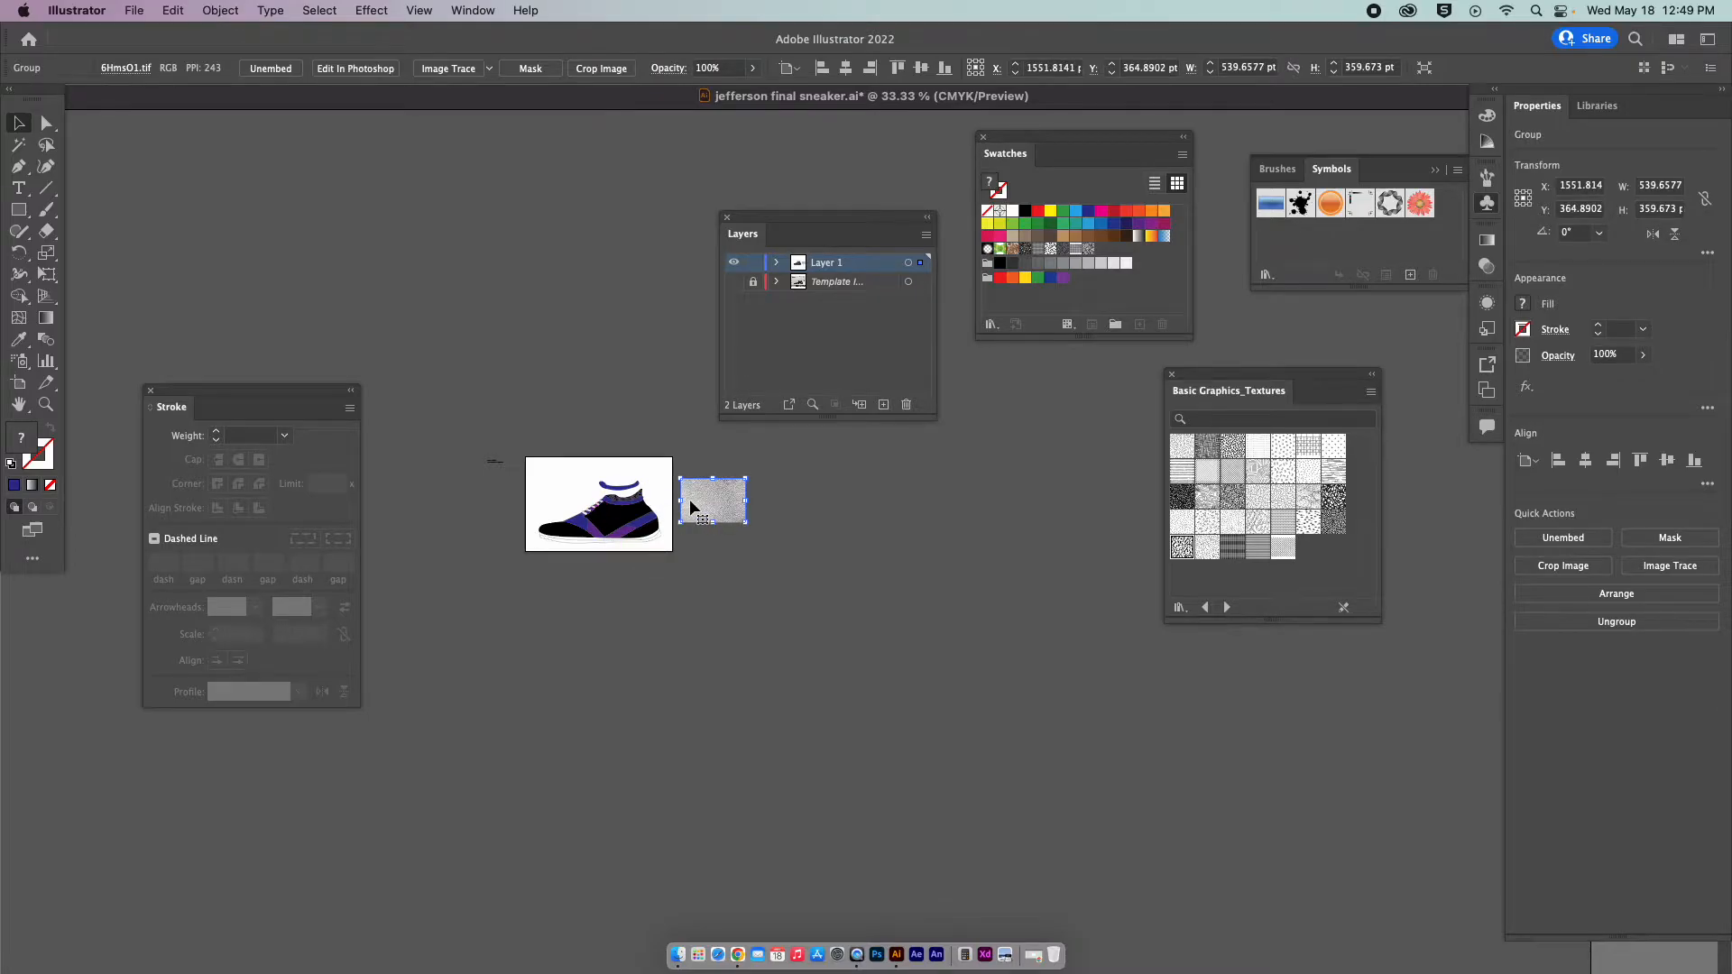
# Add the white leather image to the document's swatches as a pattern swatch.
pyautogui.press('super+0')
pyautogui.hscroll(10, 756, 508)
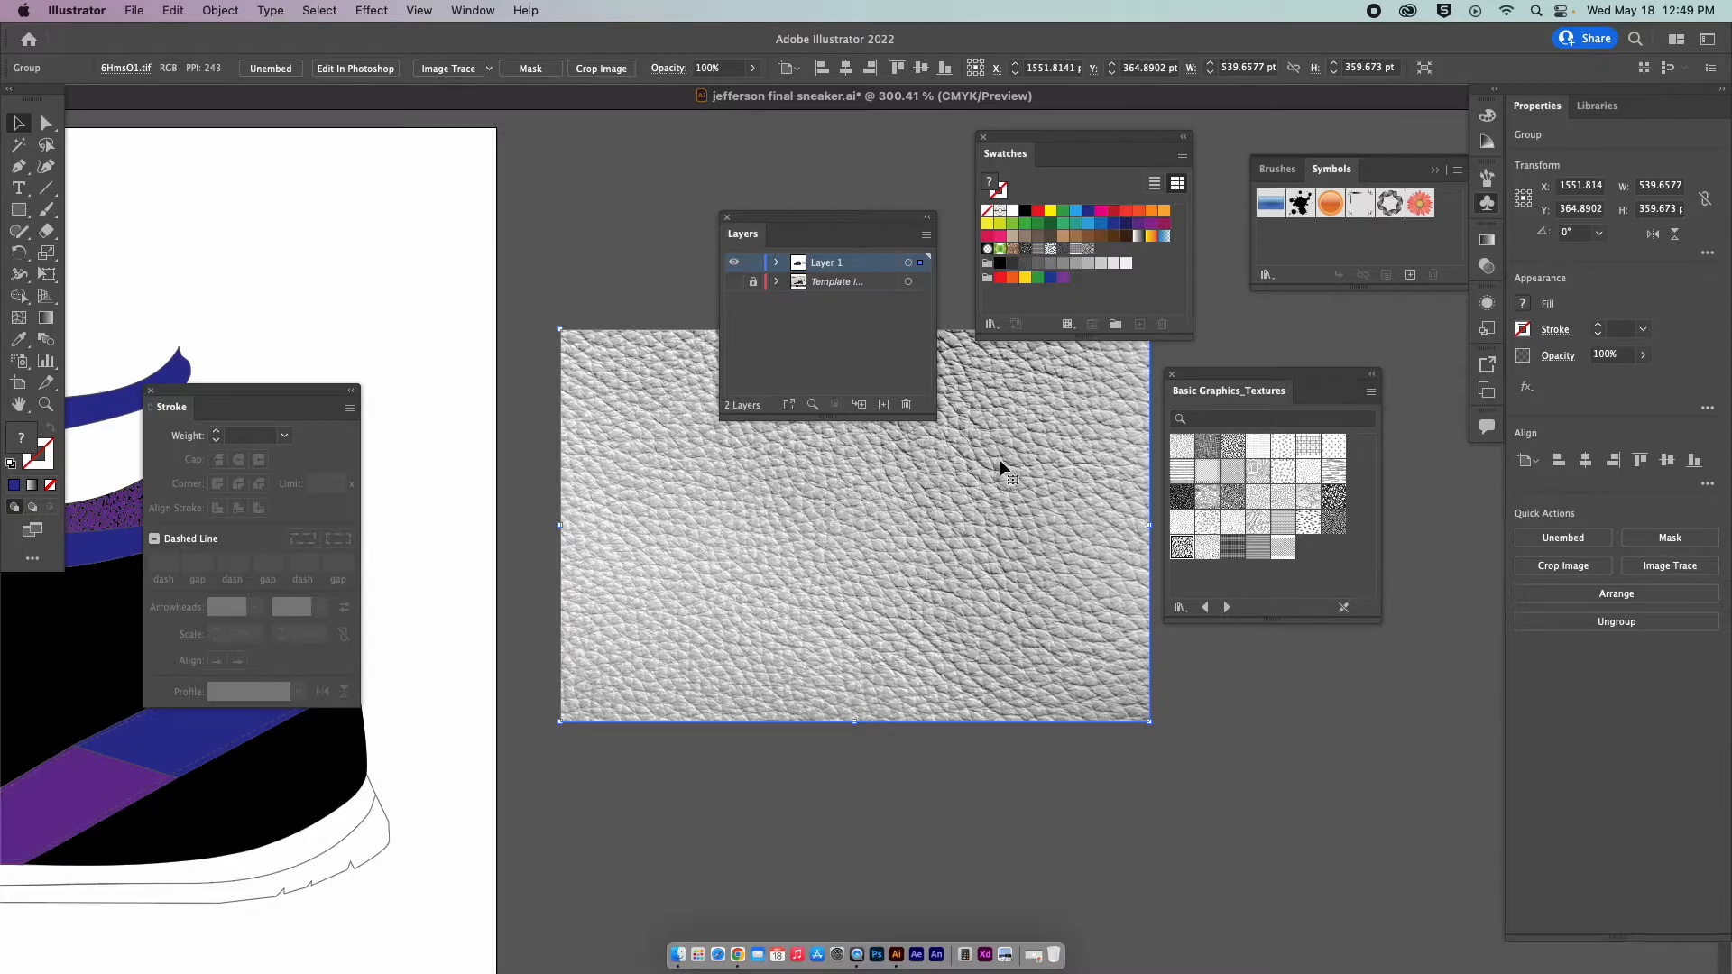
pyautogui.moveTo(1025, 395); pyautogui.dragTo(1117, 271)
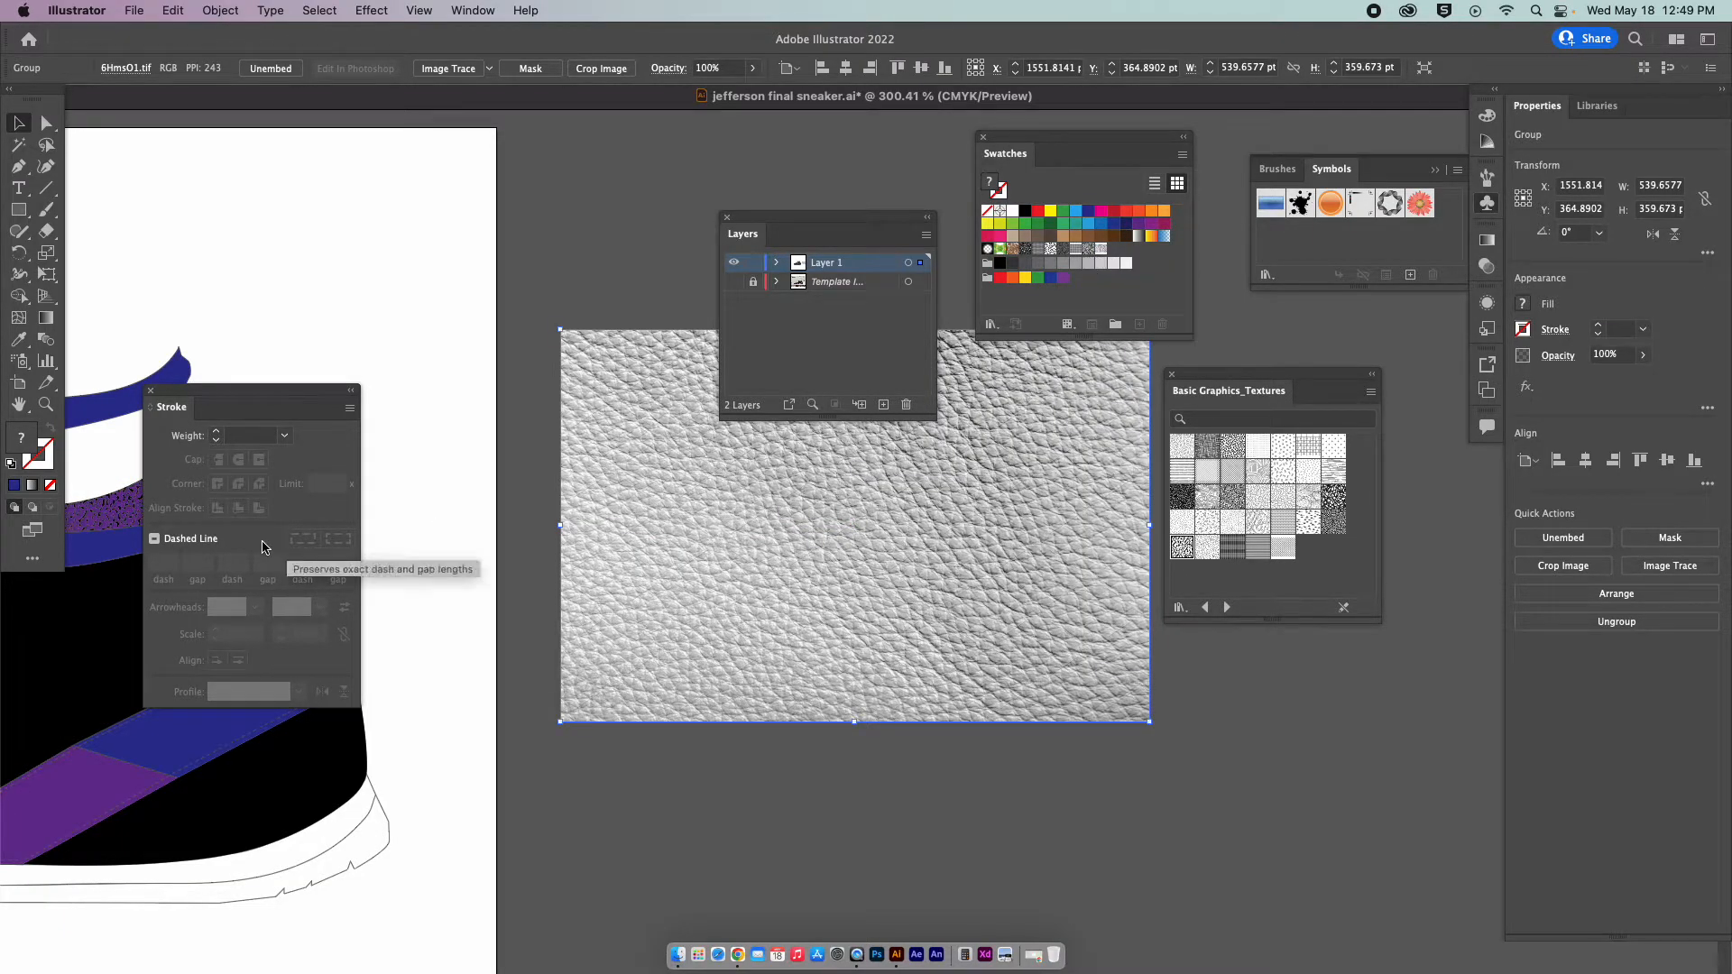
# Fill the blue collar band copy above the shoe with the white leather pattern swatch.
pyautogui.moveTo(400, 501); pyautogui.dragTo(1110, 611)
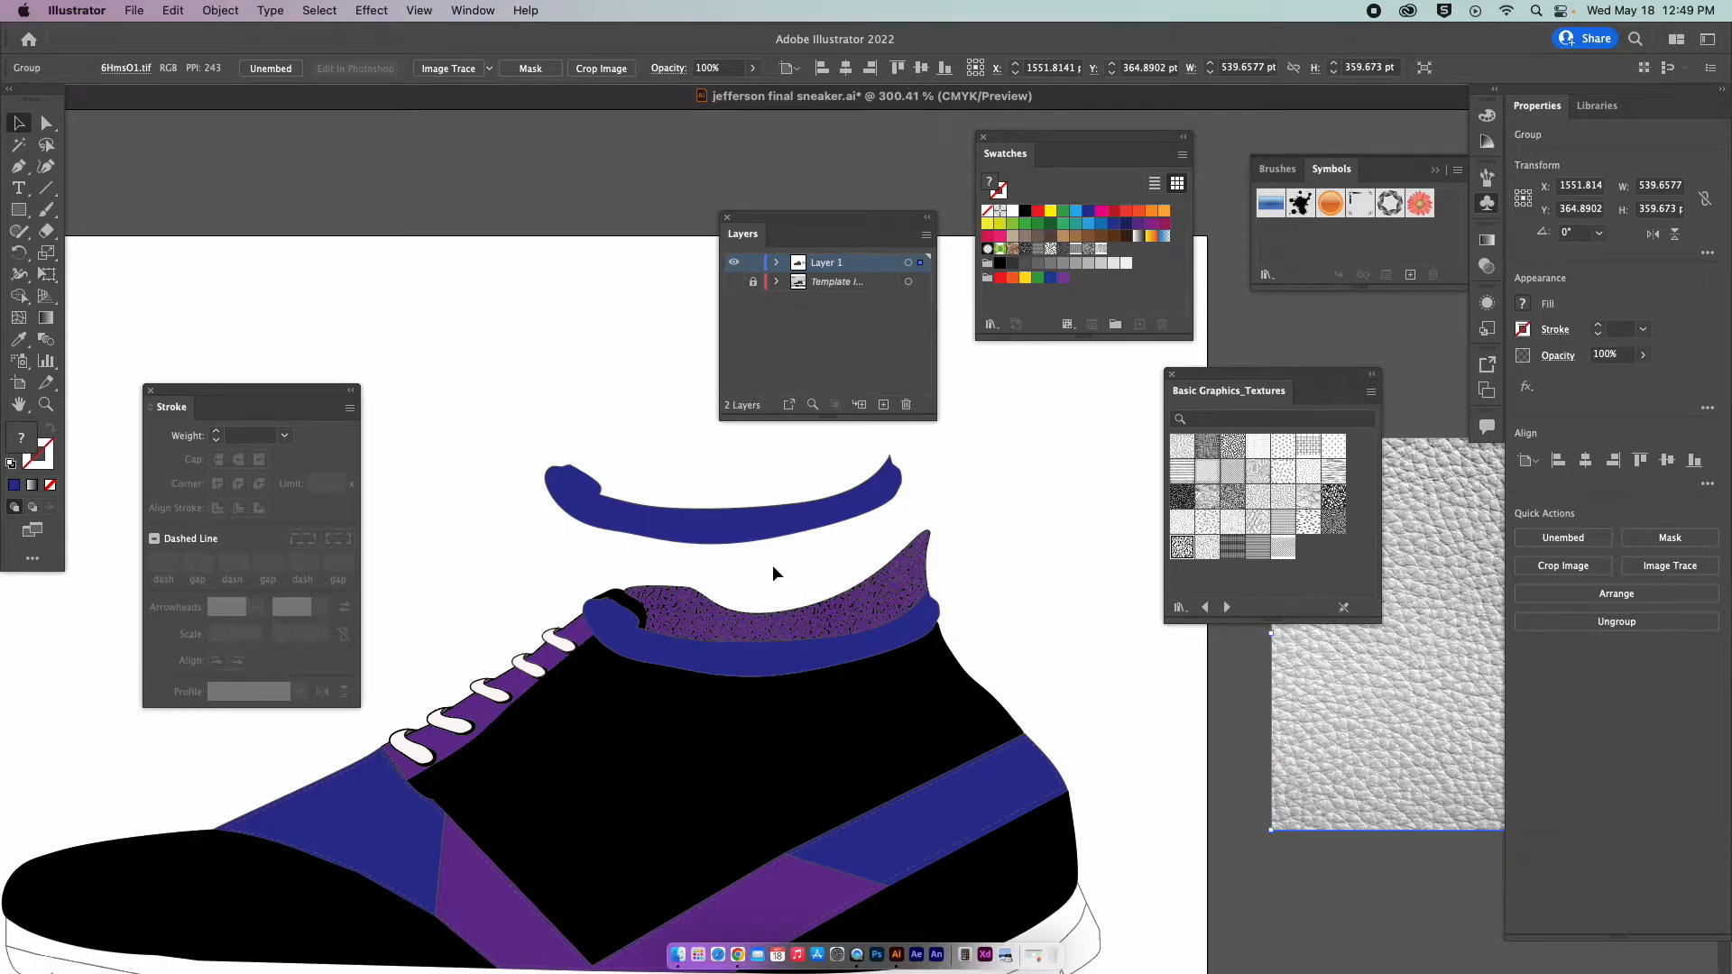
pyautogui.click(745, 539)
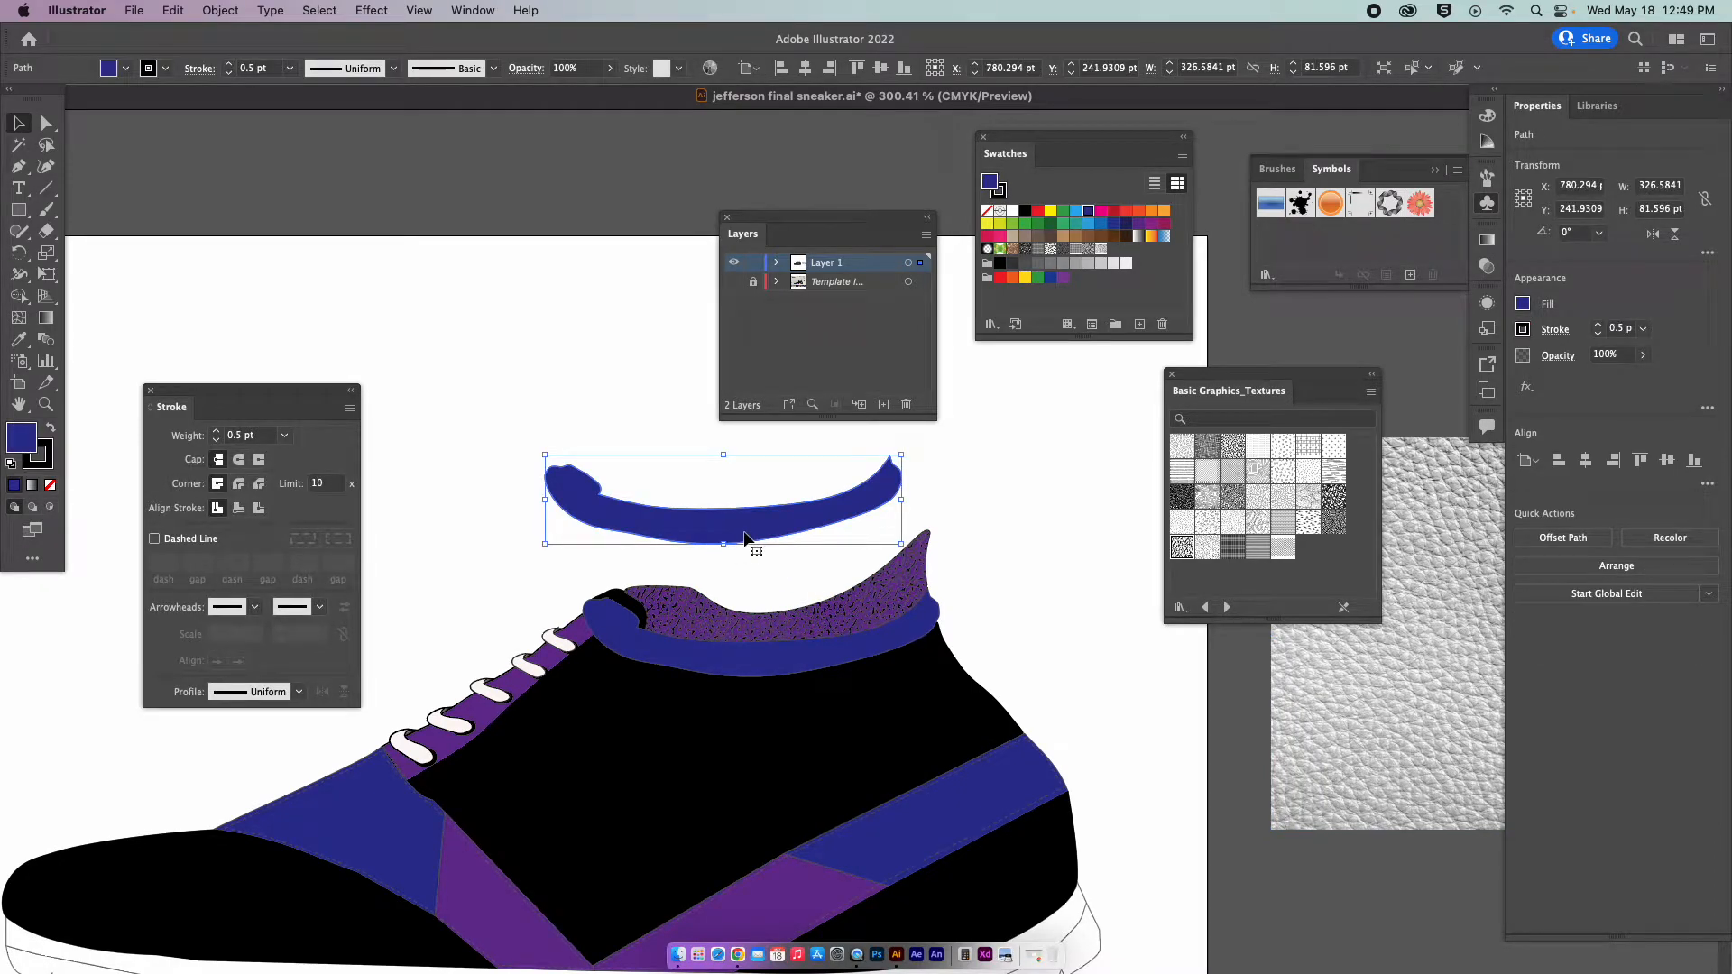
pyautogui.keyDown('super'); pyautogui.click(532, 433); pyautogui.keyUp('super')
pyautogui.scroll(5, 687, 493)
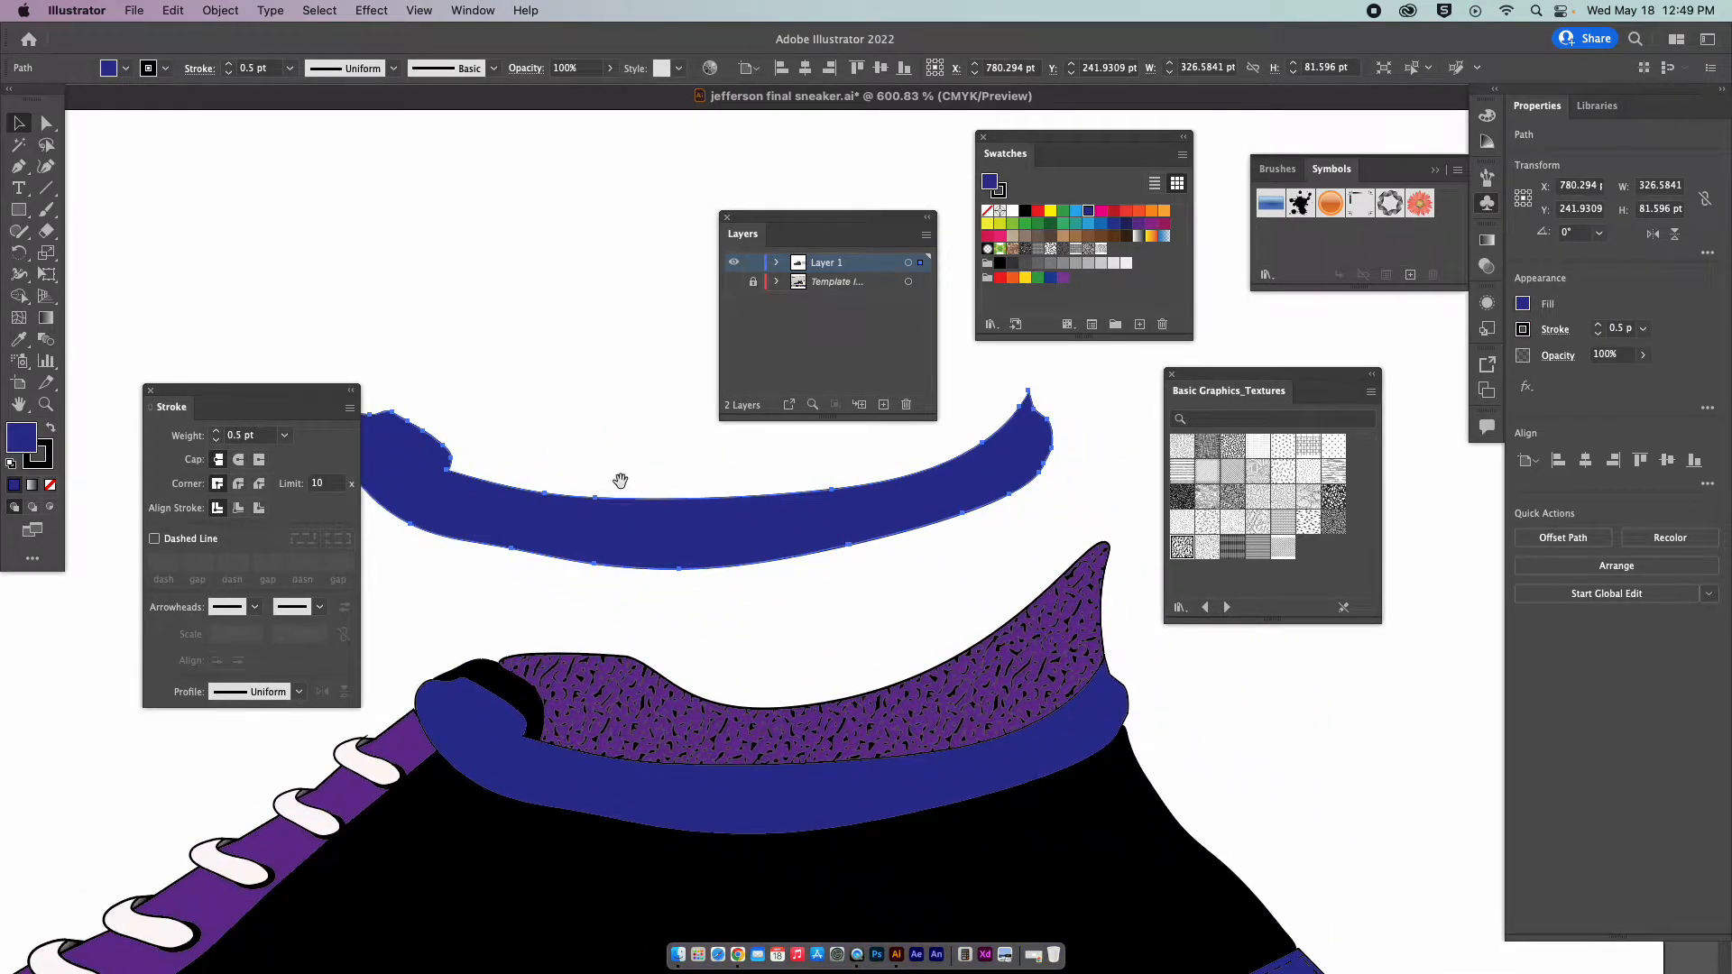
pyautogui.click(1099, 252)
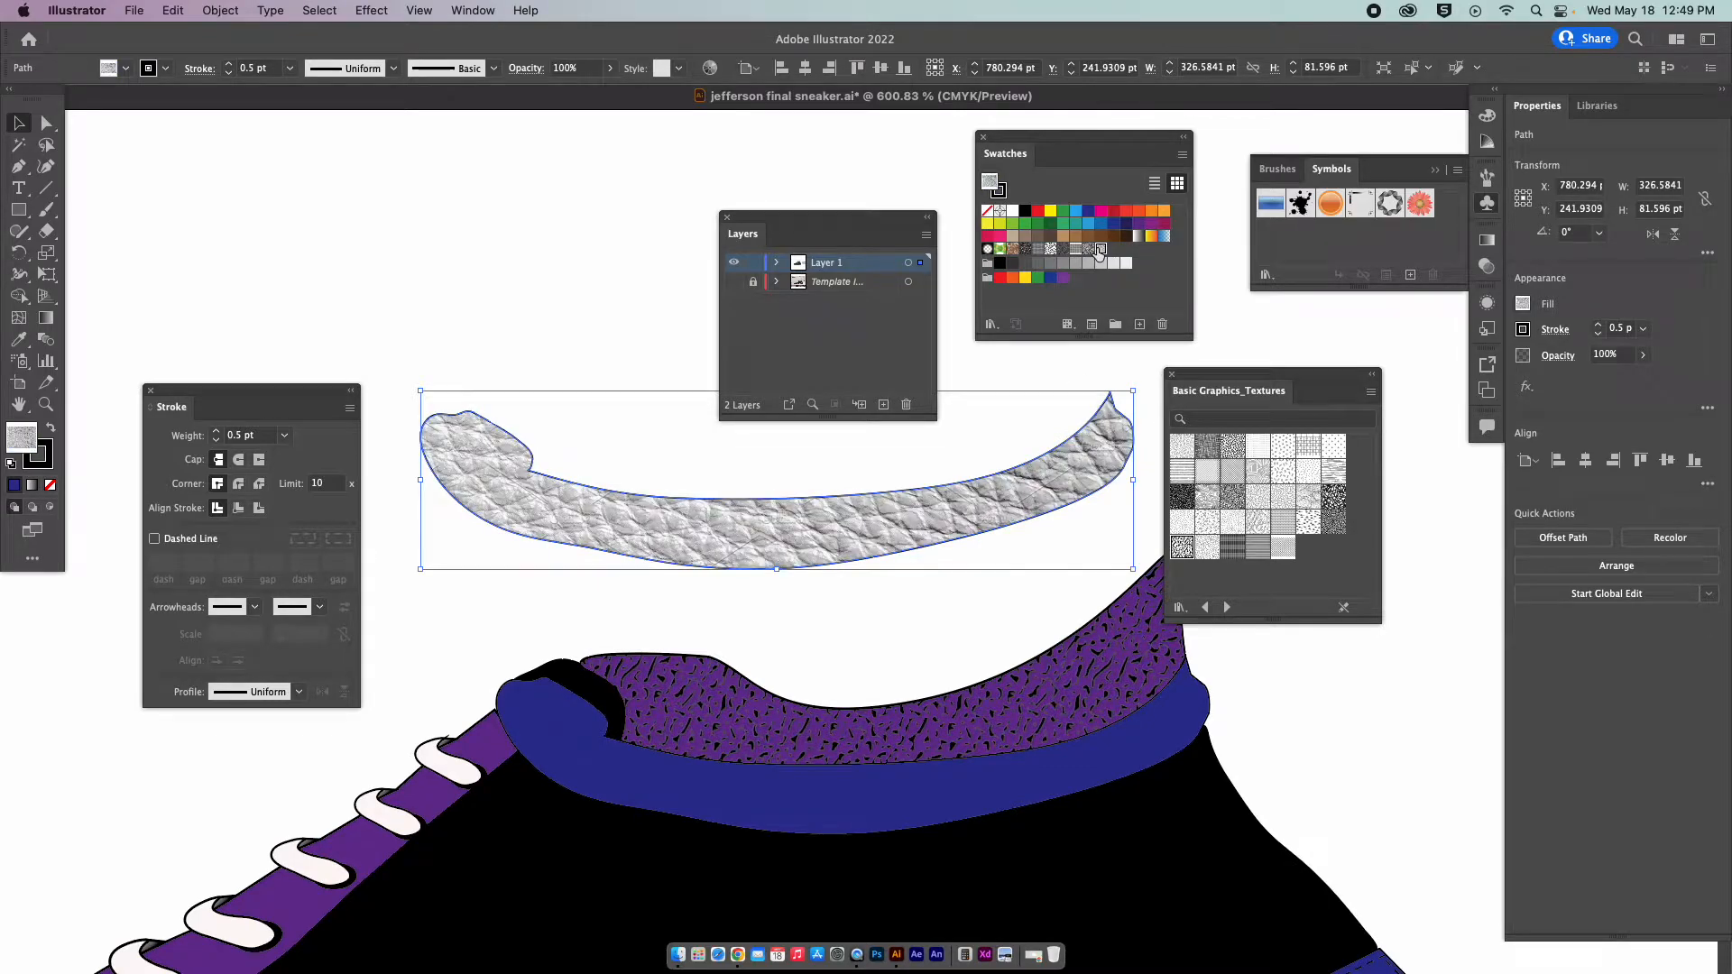
pyautogui.click(648, 292)
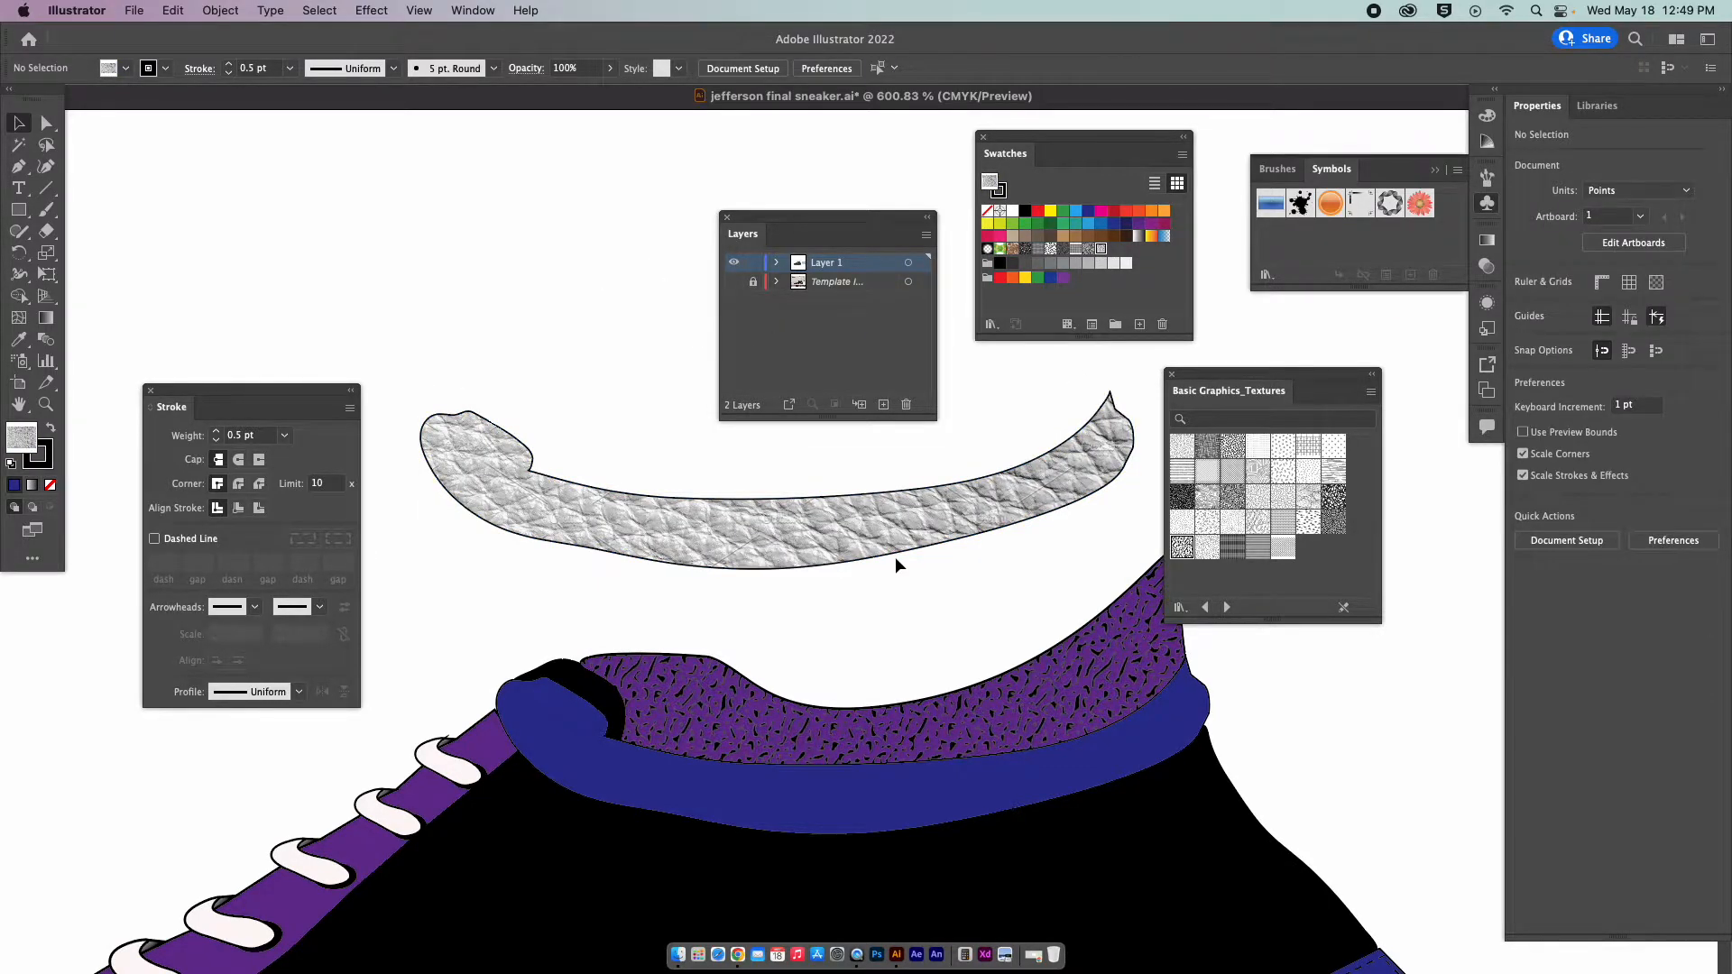
# Clear the Layers and Stroke panels from the collar and place the leather-filled band exactly over the original blue band.
pyautogui.moveTo(919, 572); pyautogui.dragTo(646, 273)
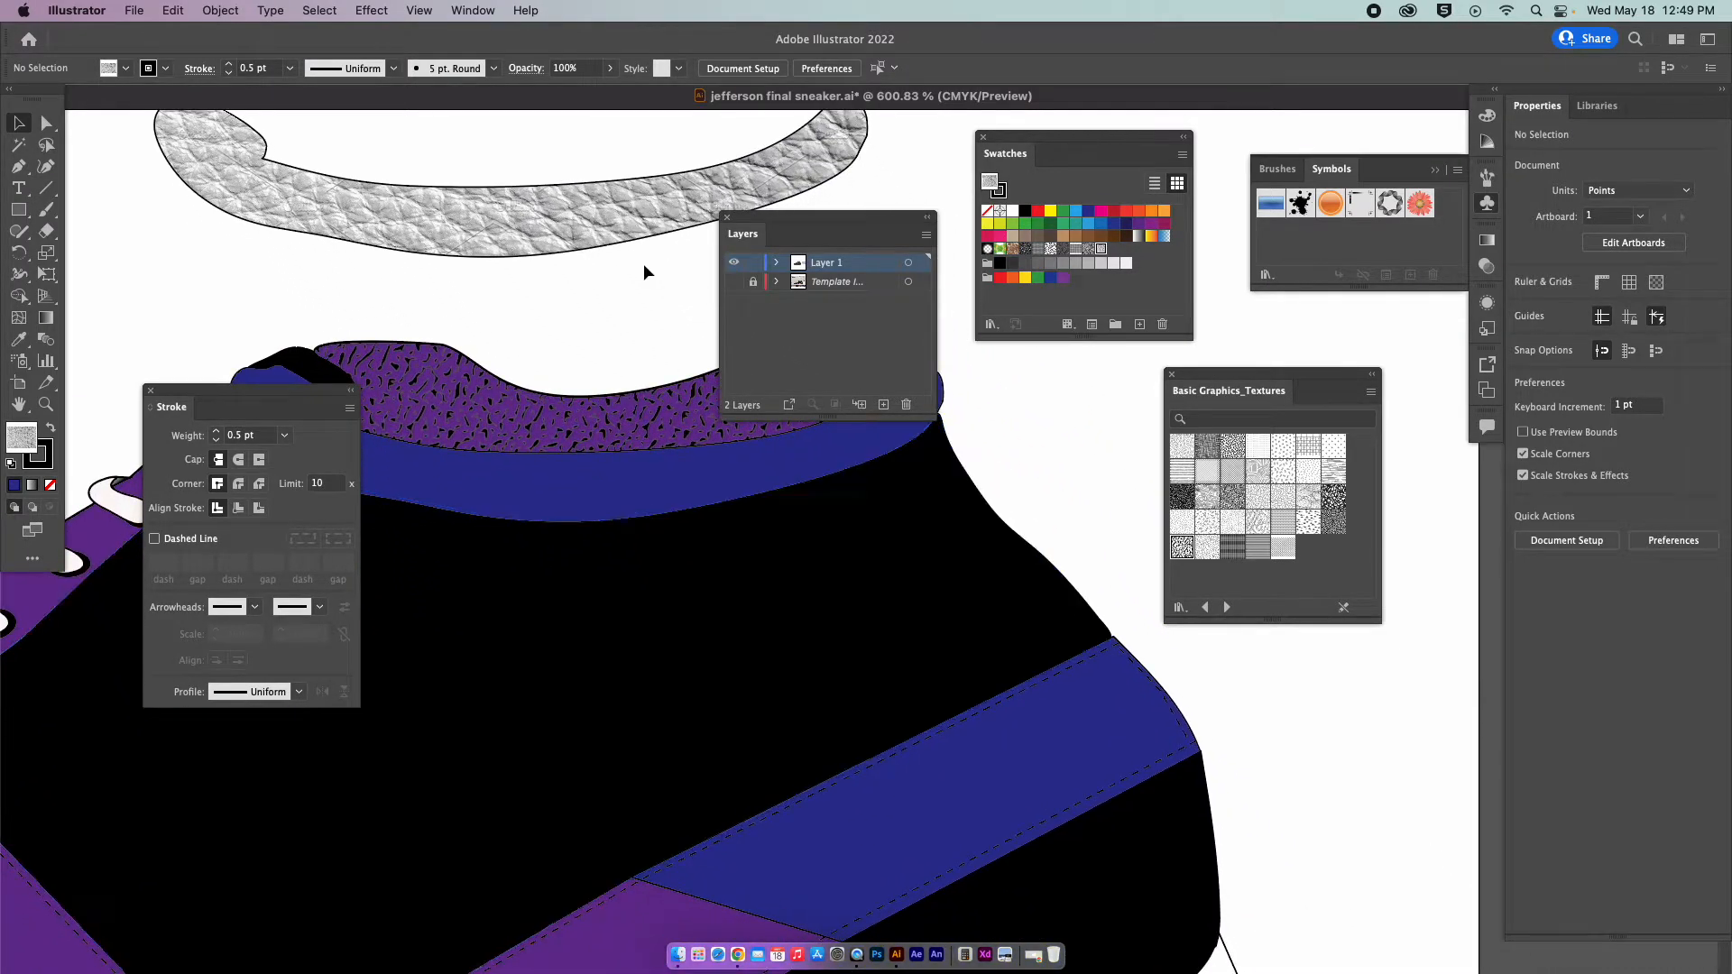
pyautogui.moveTo(767, 237); pyautogui.dragTo(1049, 419)
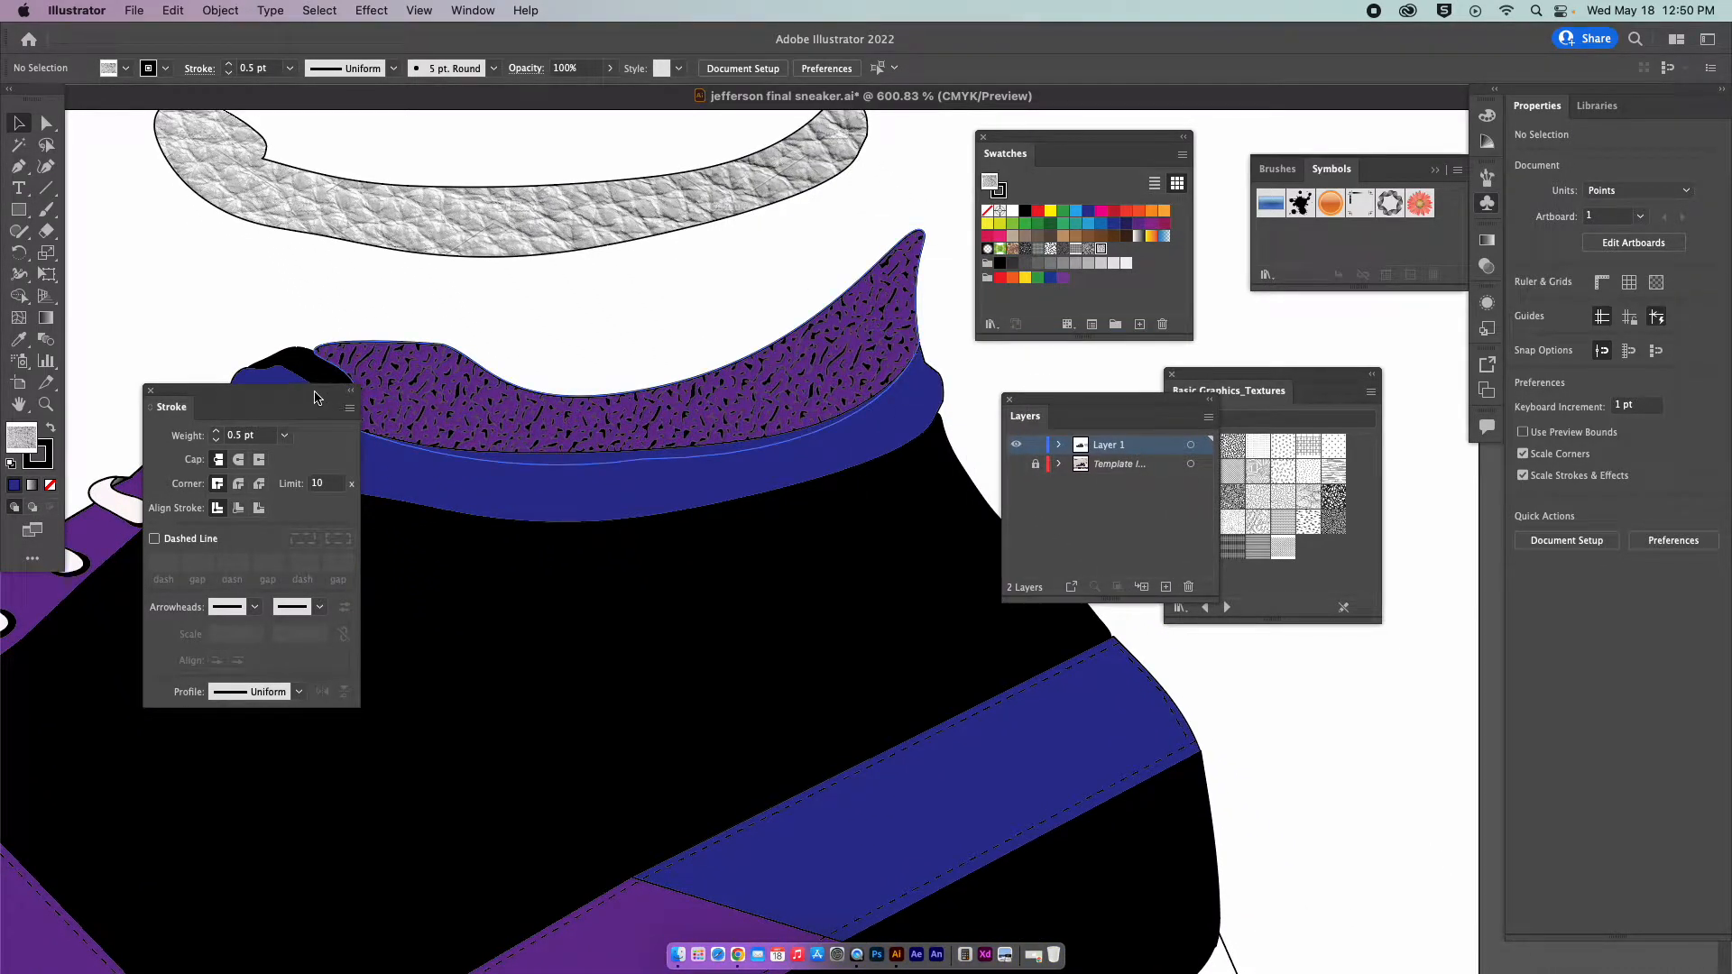
pyautogui.moveTo(316, 397); pyautogui.dragTo(155, 648)
pyautogui.moveTo(518, 253)
pyautogui.mouseDown()
pyautogui.moveTo(630, 418)
pyautogui.moveTo(648, 507)
pyautogui.moveTo(601, 507)
pyautogui.mouseUp()
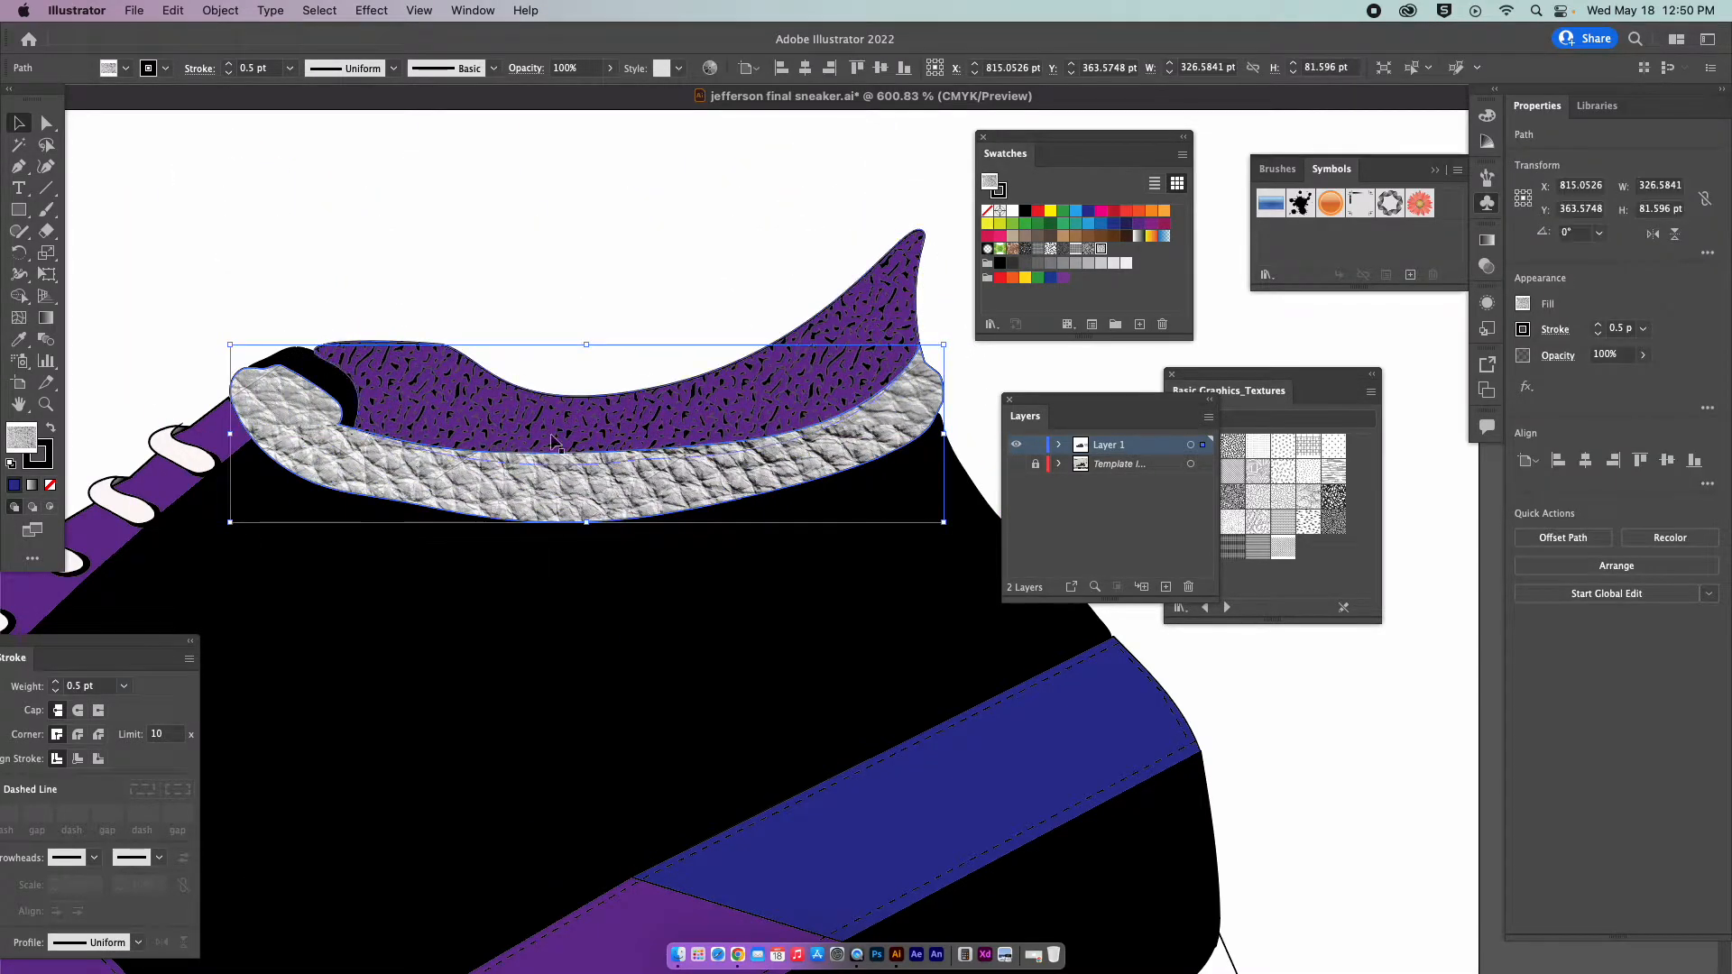
pyautogui.click(500, 300)
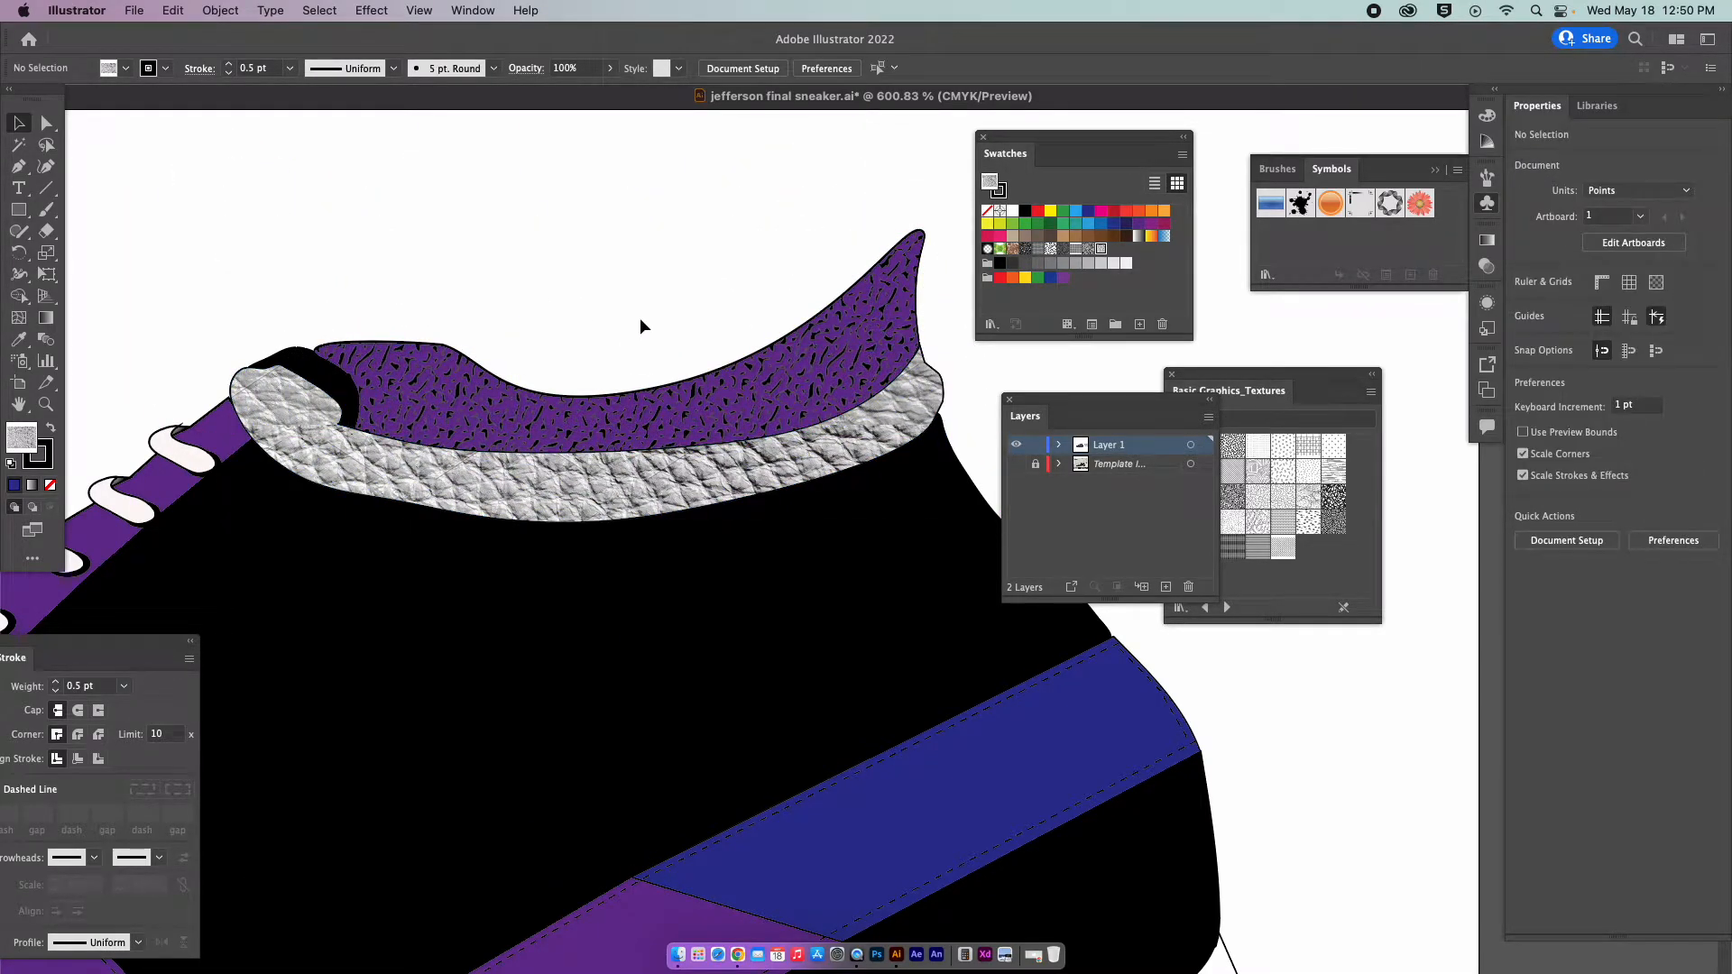
# Send the white leather-filled collar band to the back of the stacking order and deselect it.
pyautogui.rightClick(773, 462)
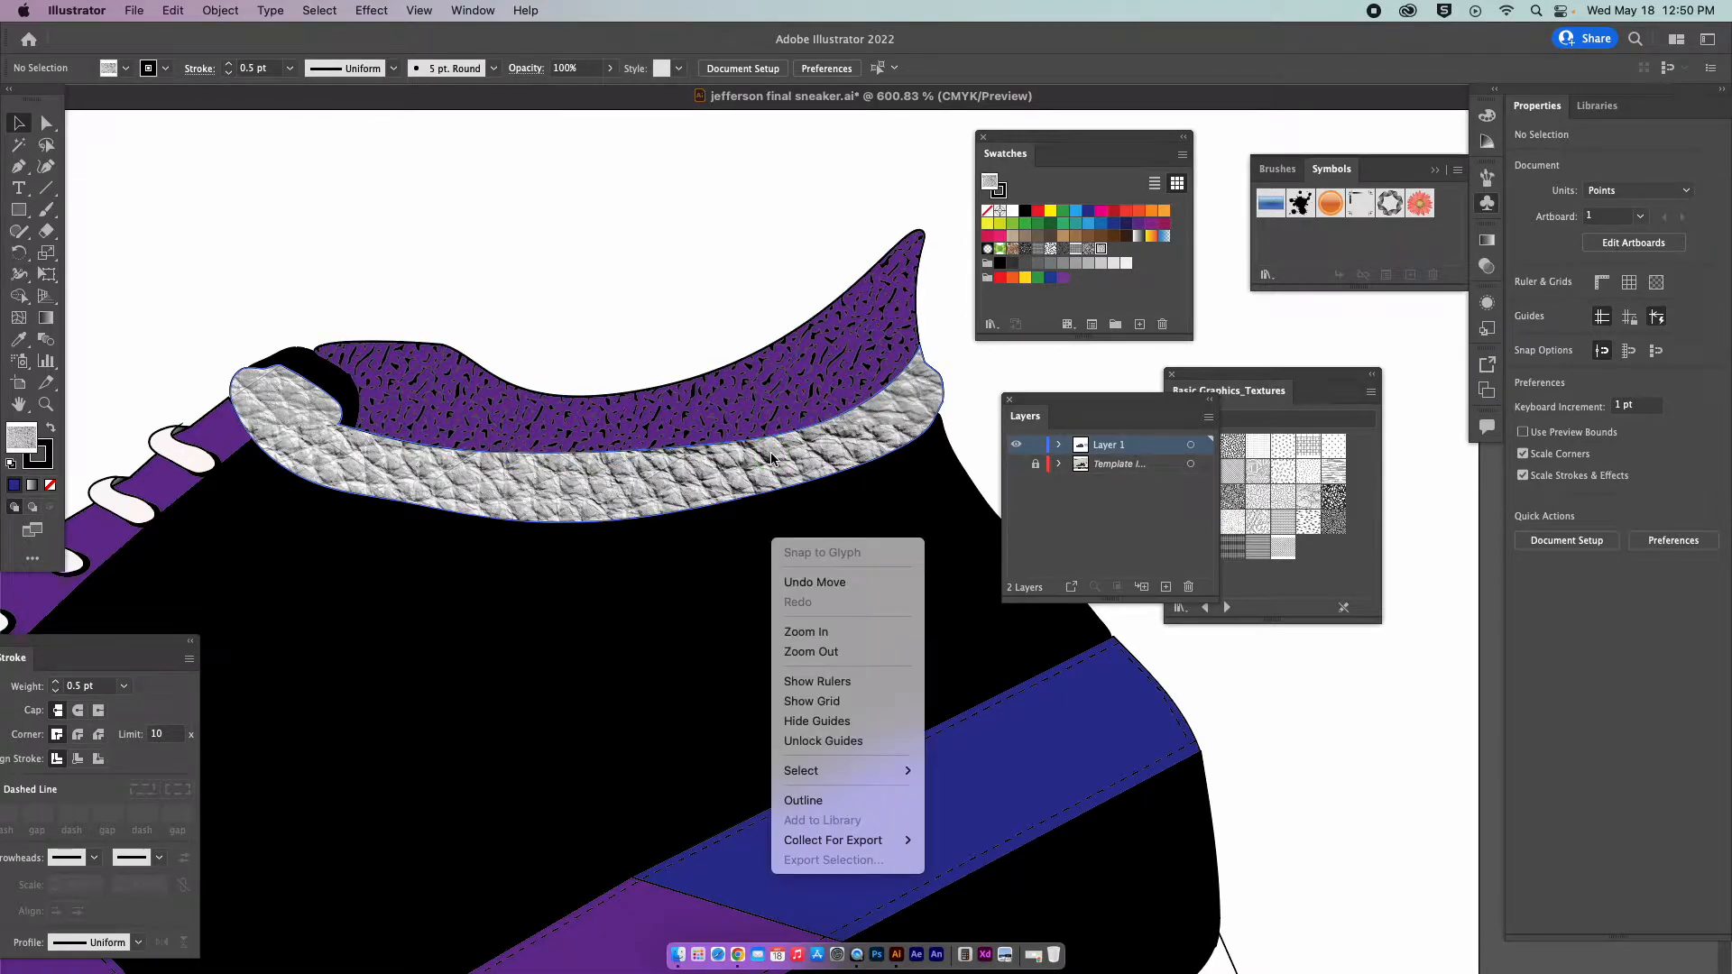
pyautogui.click(632, 465)
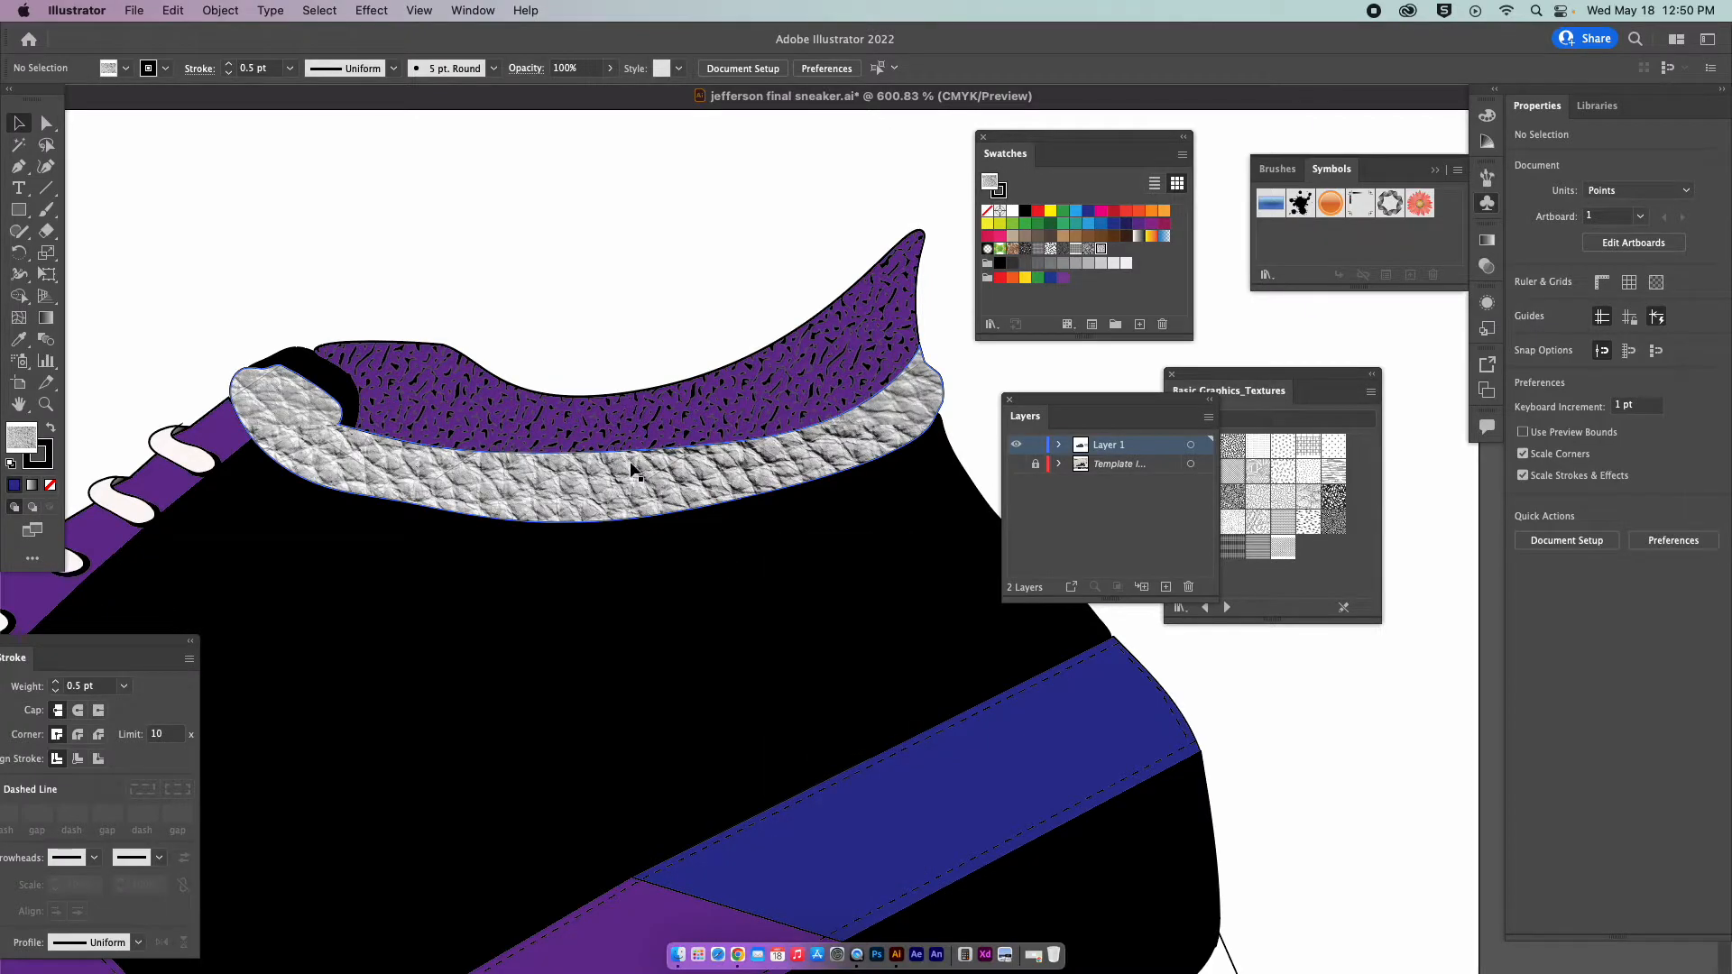
pyautogui.click(631, 471)
pyautogui.rightClick(633, 487)
pyautogui.moveTo(686, 843)
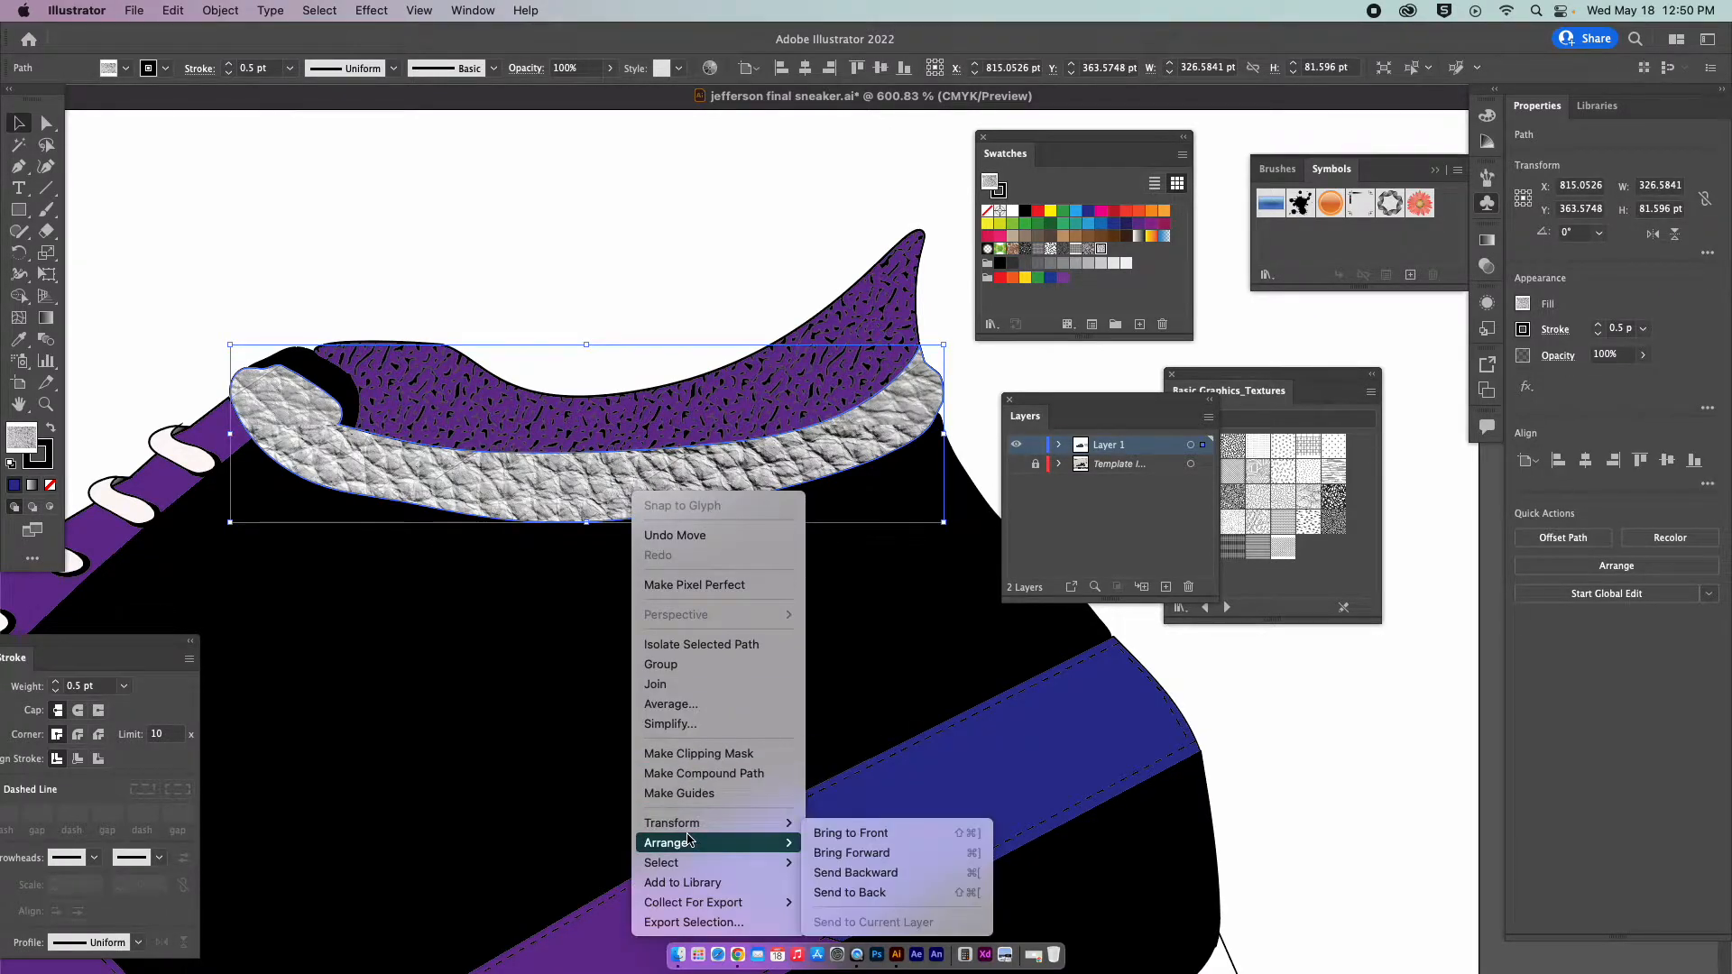
pyautogui.click(873, 893)
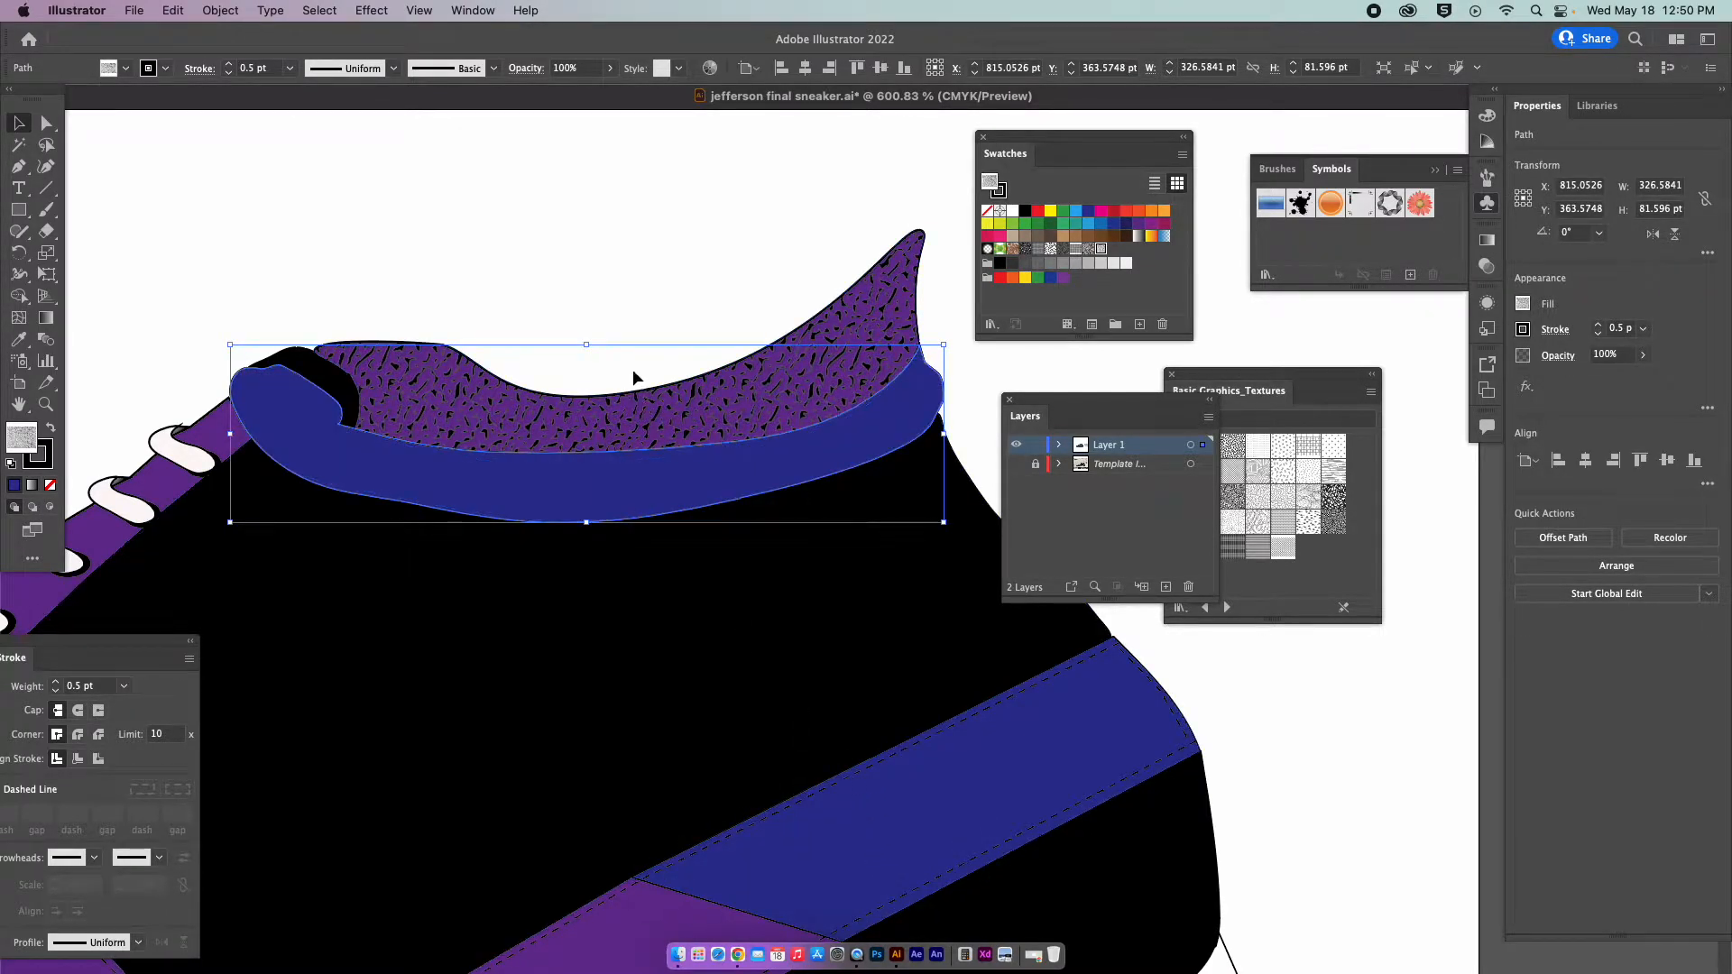
pyautogui.click(594, 281)
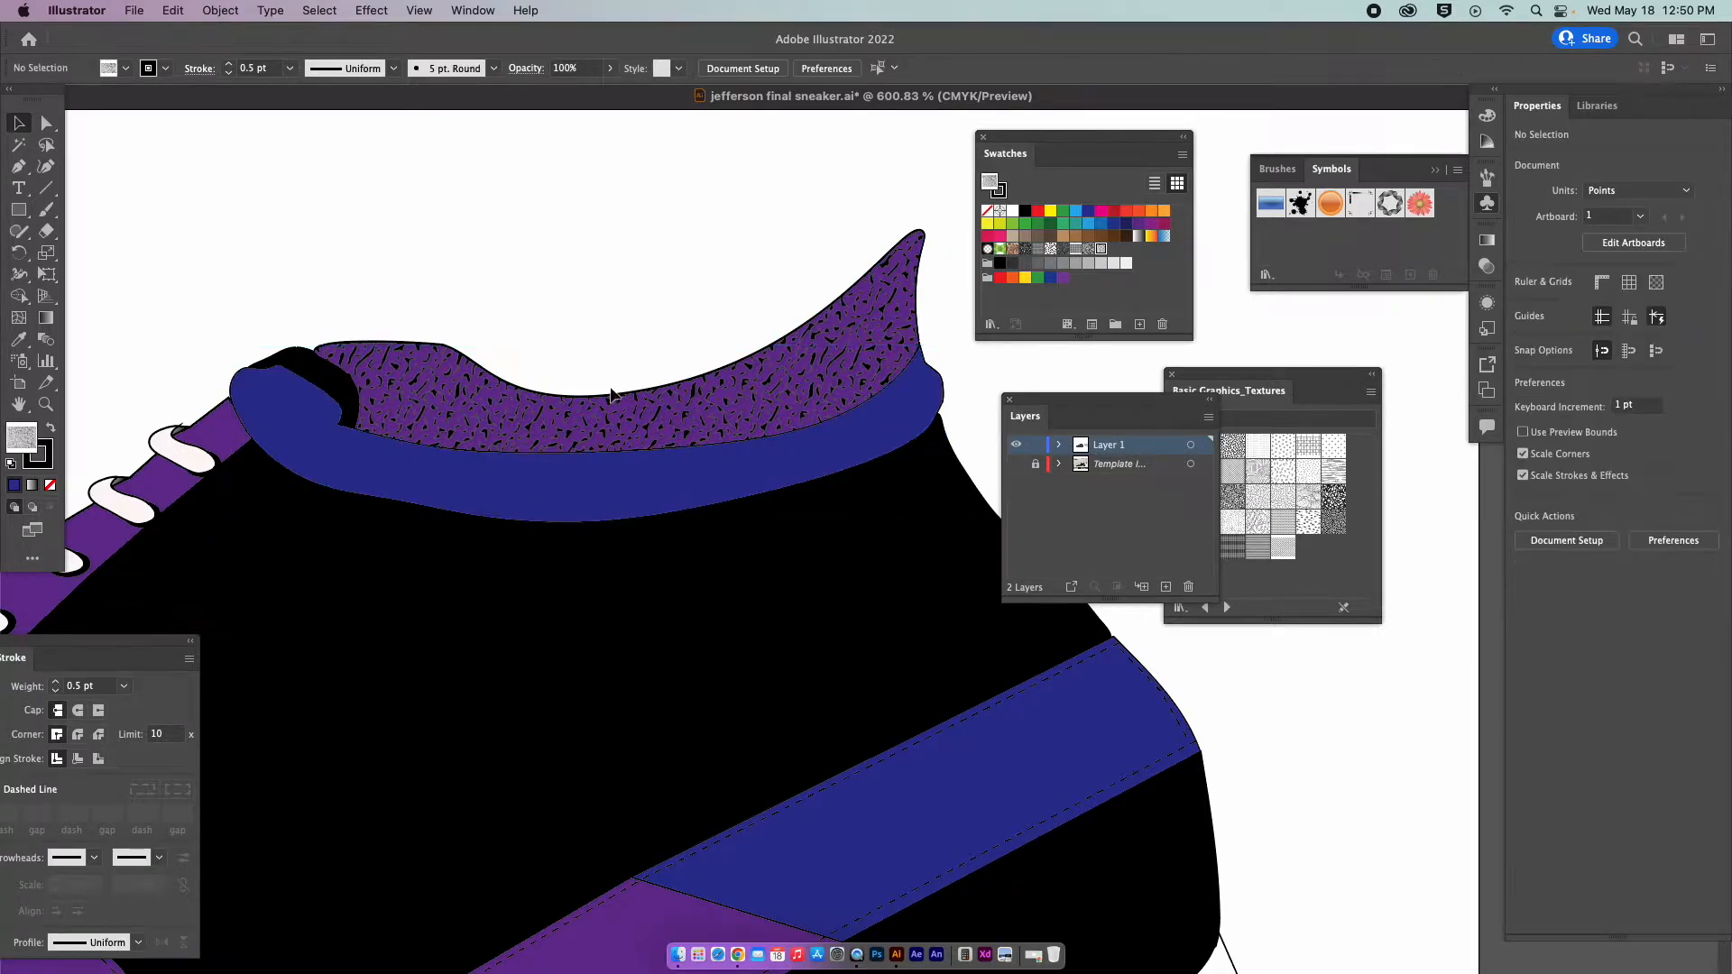
# Select the blue collar band, show the Transparency panel and place it in the empty area above the shoe.
pyautogui.click(646, 476)
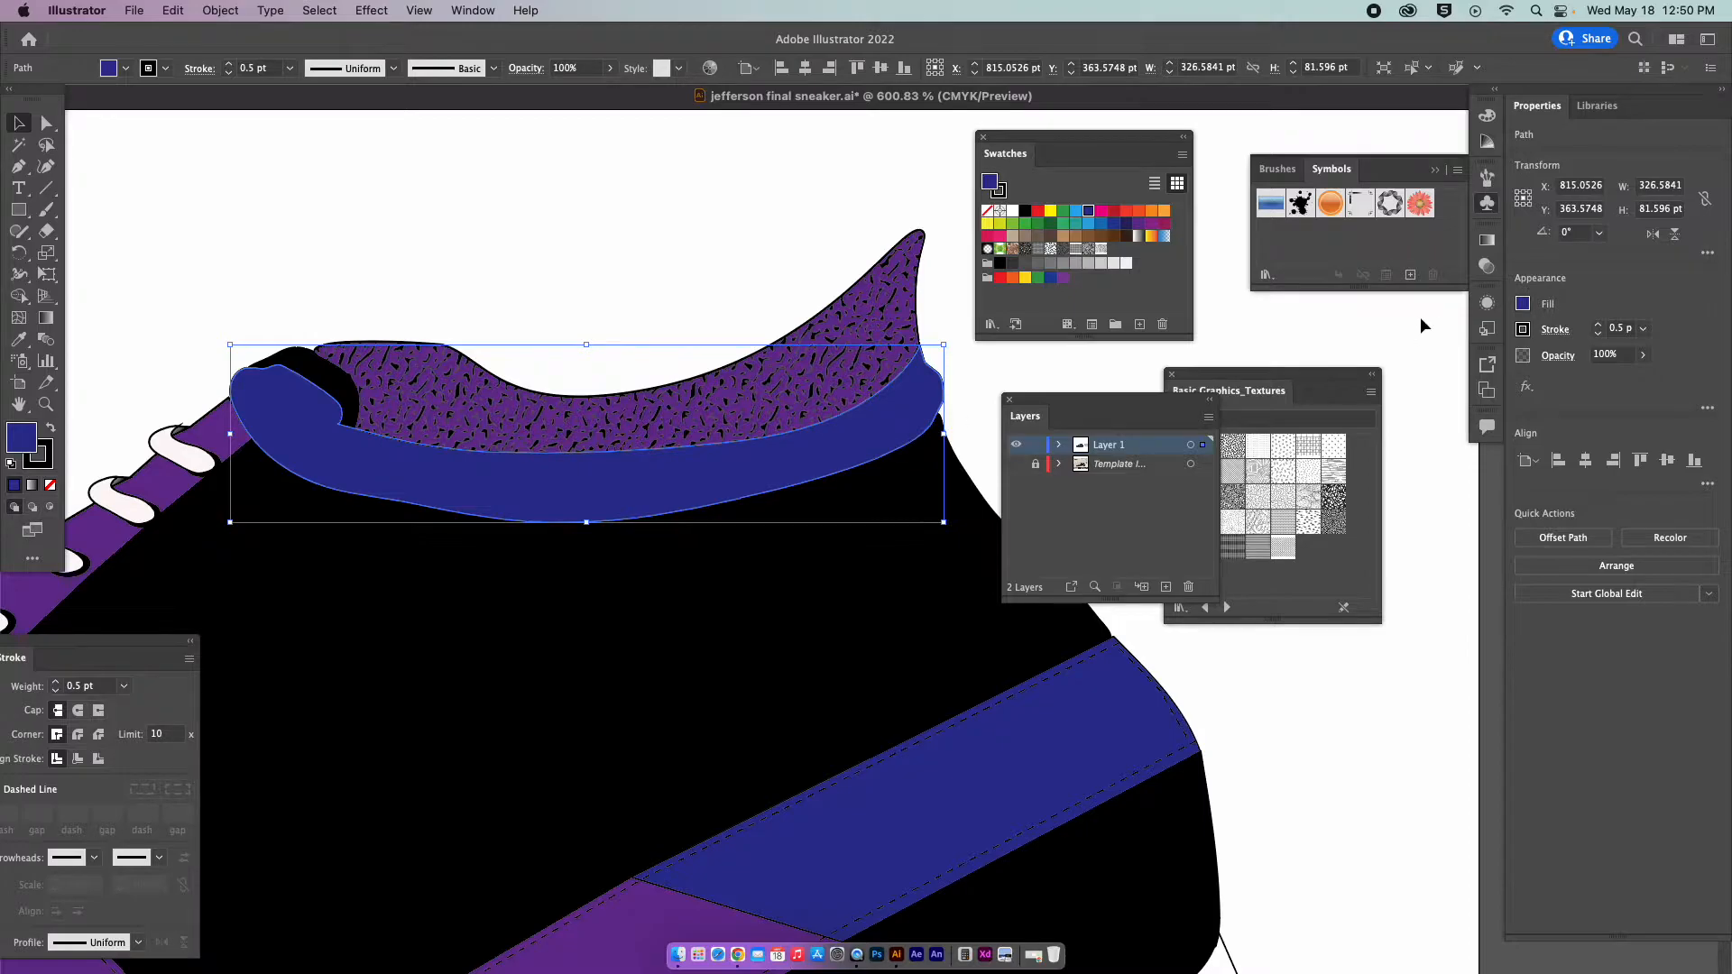
pyautogui.click(1488, 268)
pyautogui.moveTo(1346, 240); pyautogui.dragTo(577, 157)
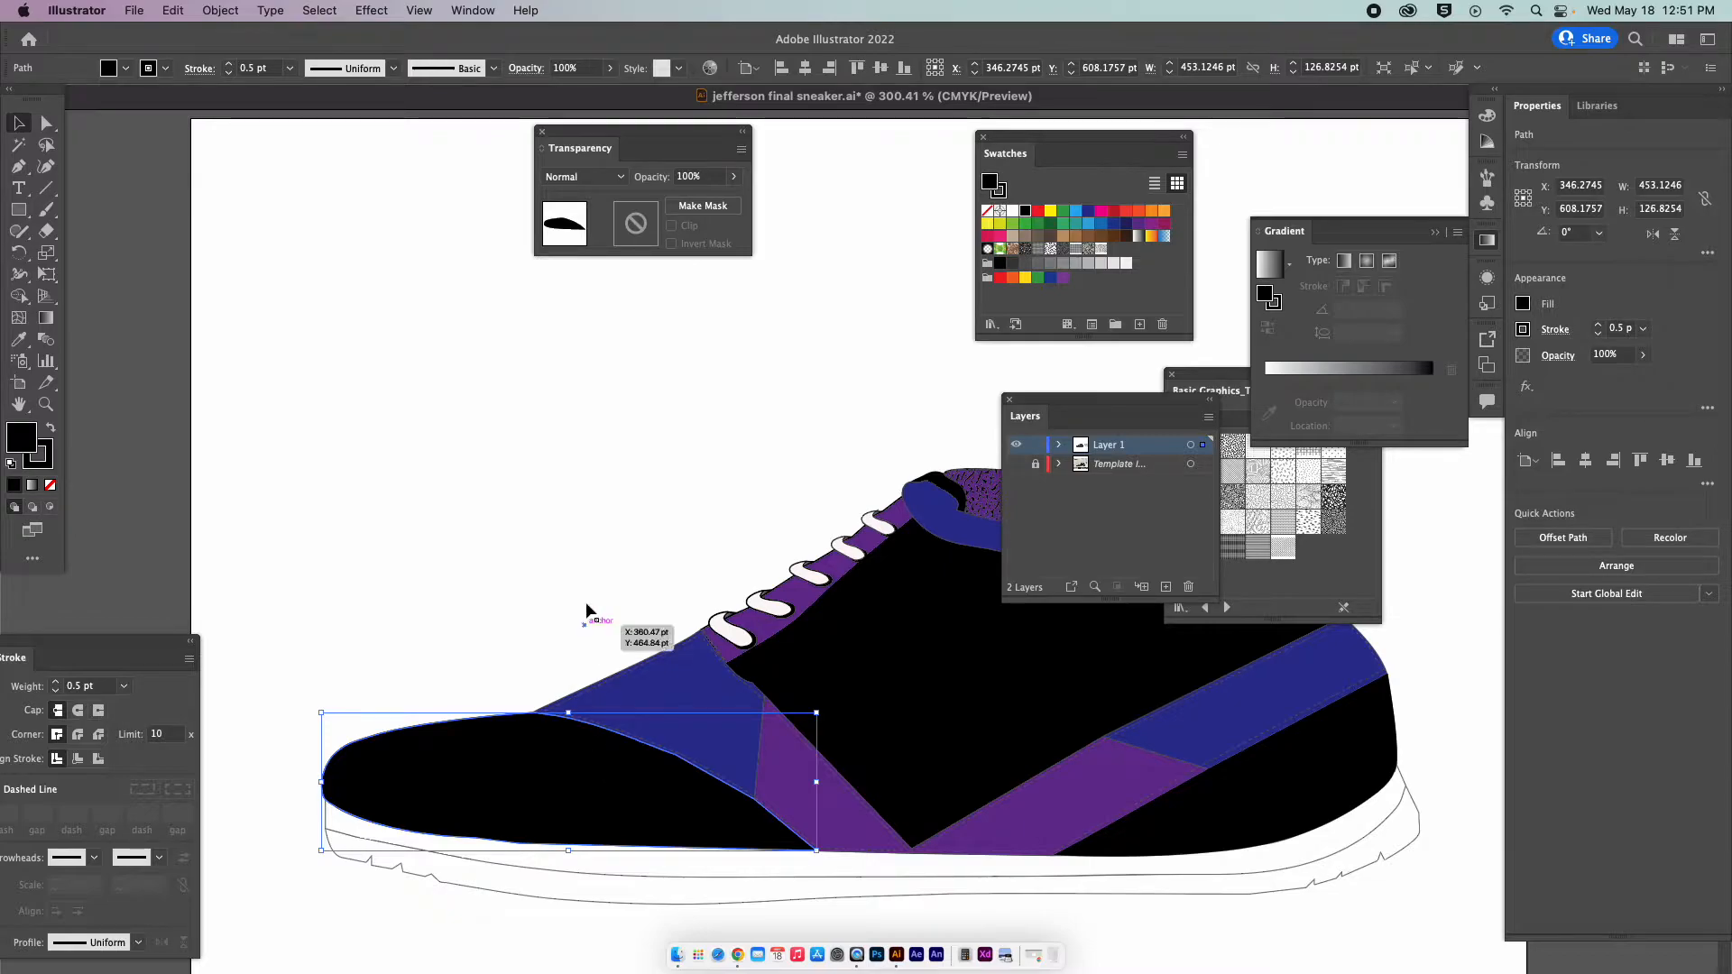
# Start an Inner Glow effect on the black toe cap and move its settings clear of the toe.
pyautogui.click(372, 10)
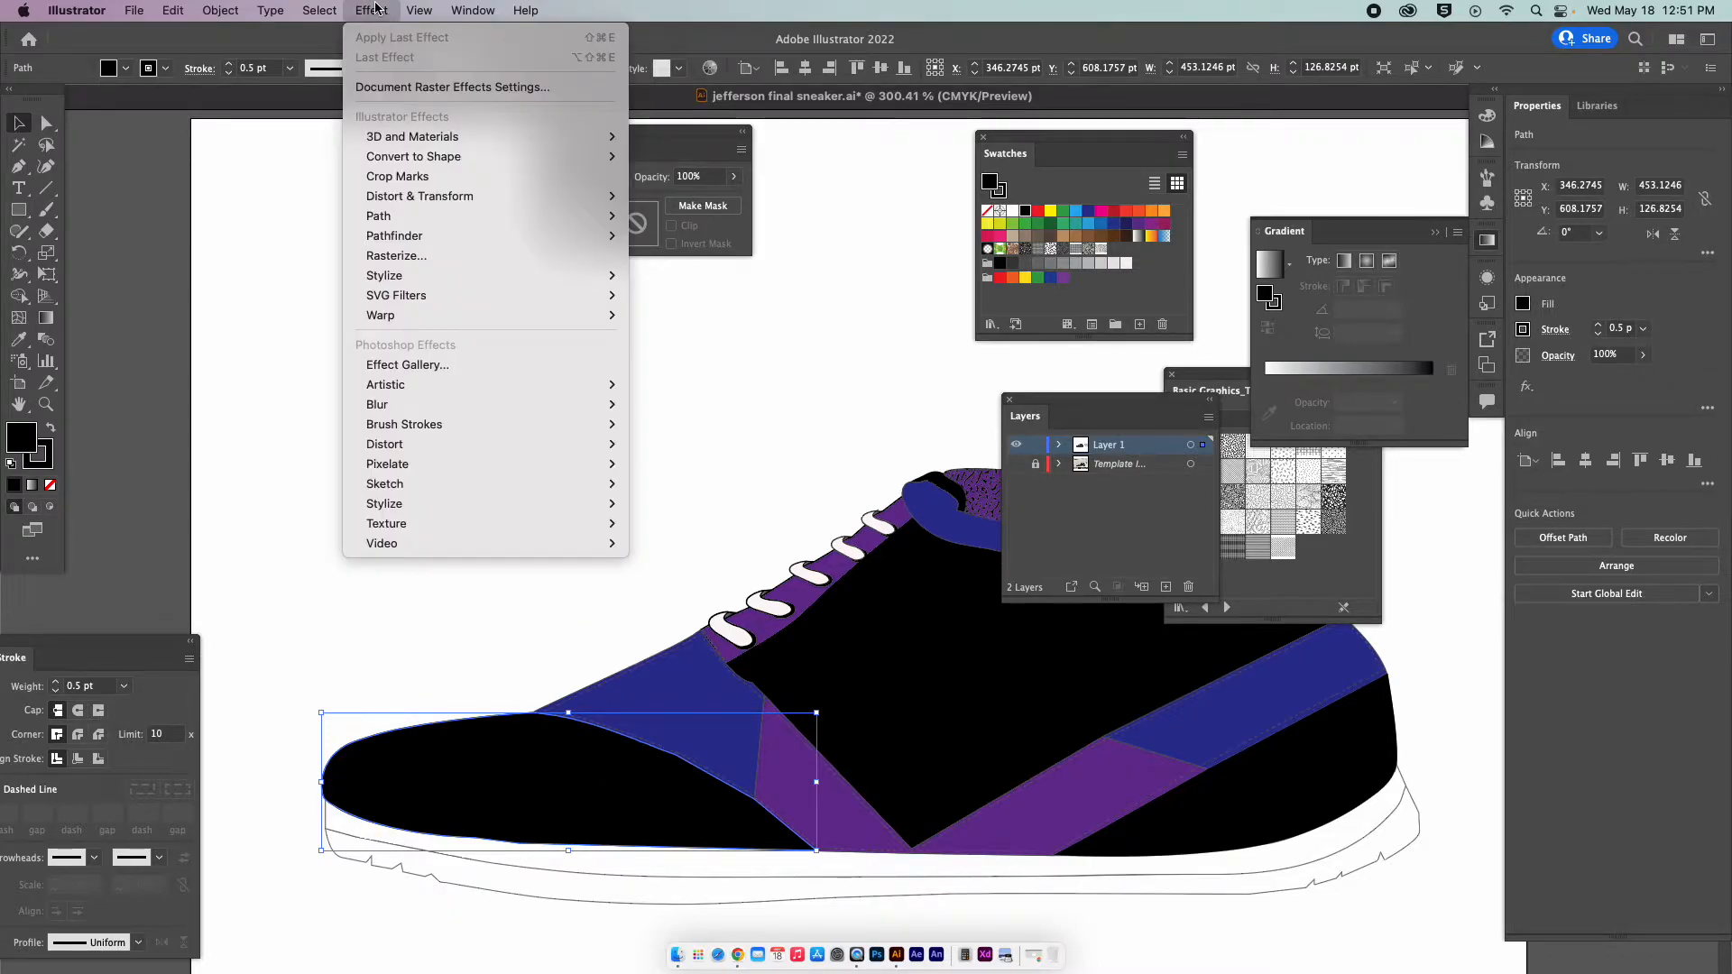
pyautogui.moveTo(411, 135)
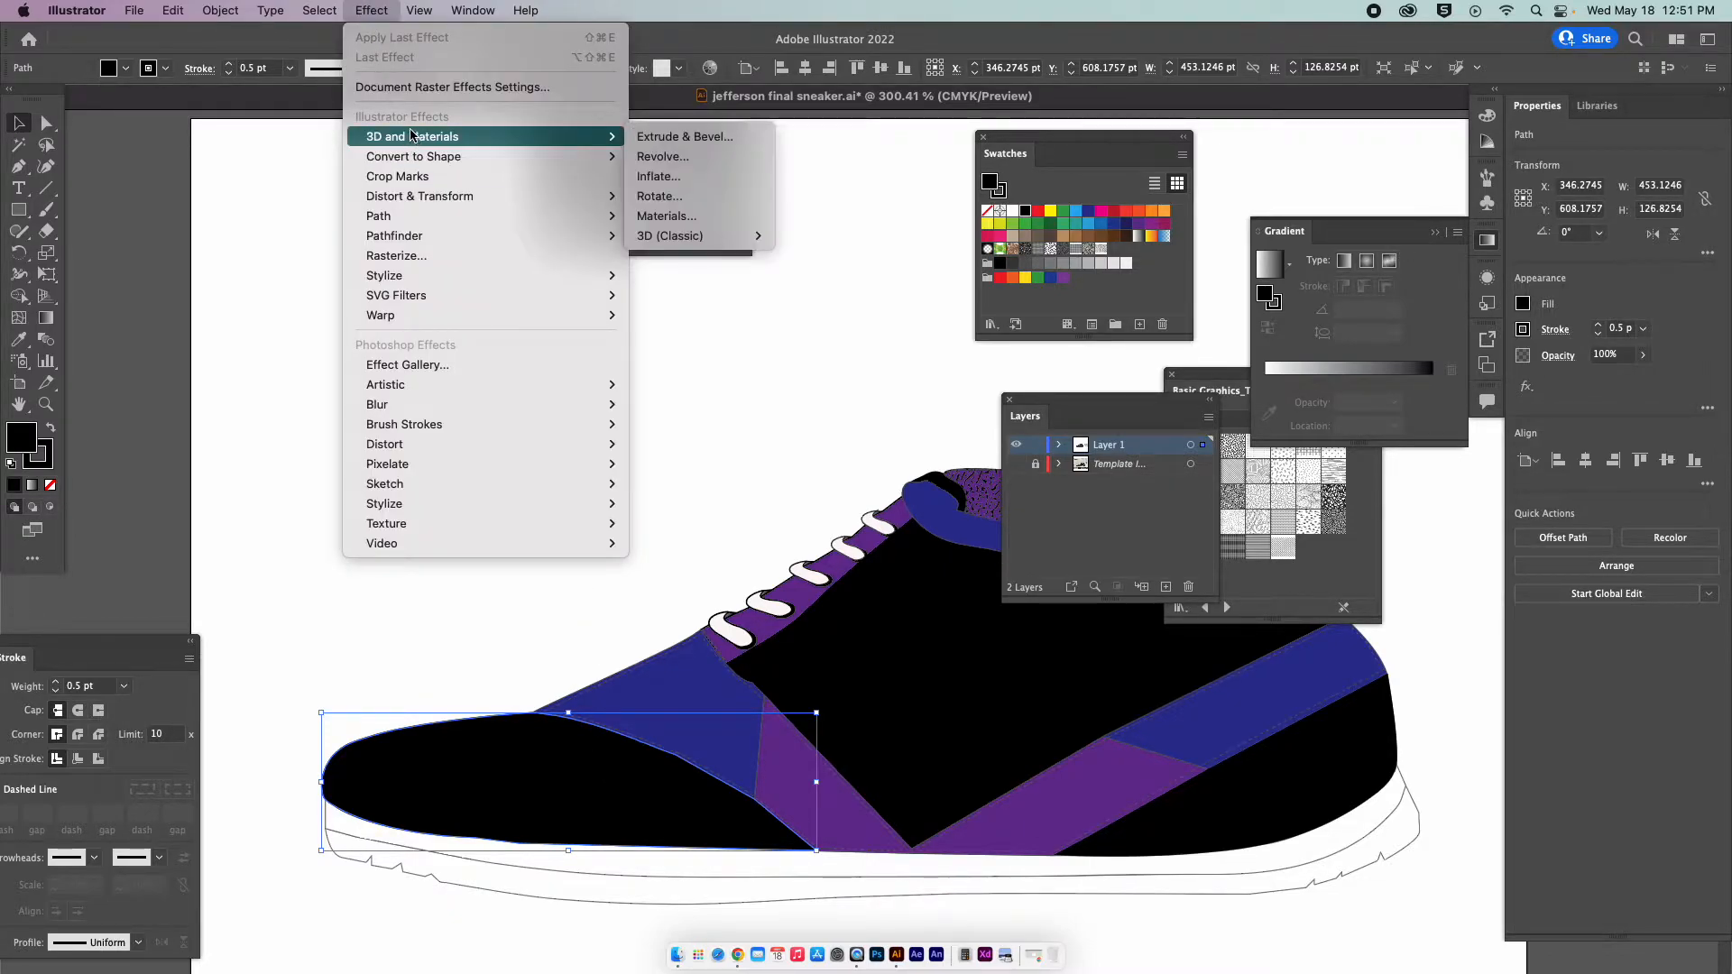
pyautogui.moveTo(433, 275)
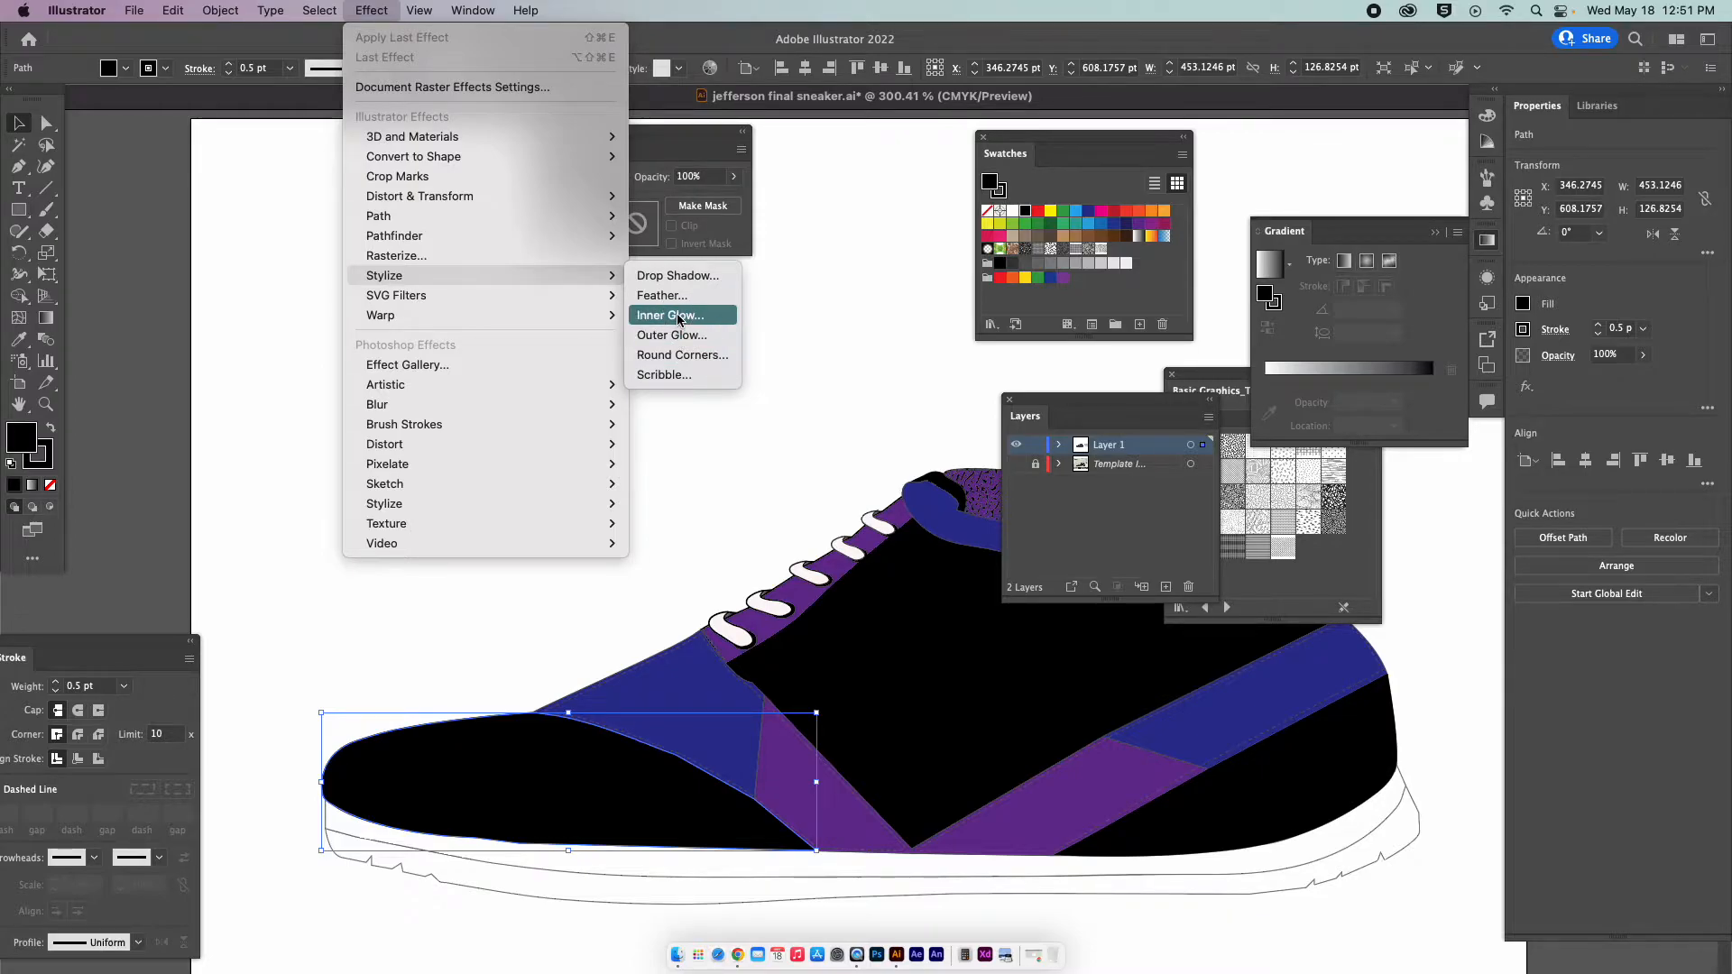
pyautogui.click(678, 317)
pyautogui.moveTo(834, 292); pyautogui.dragTo(846, 472)
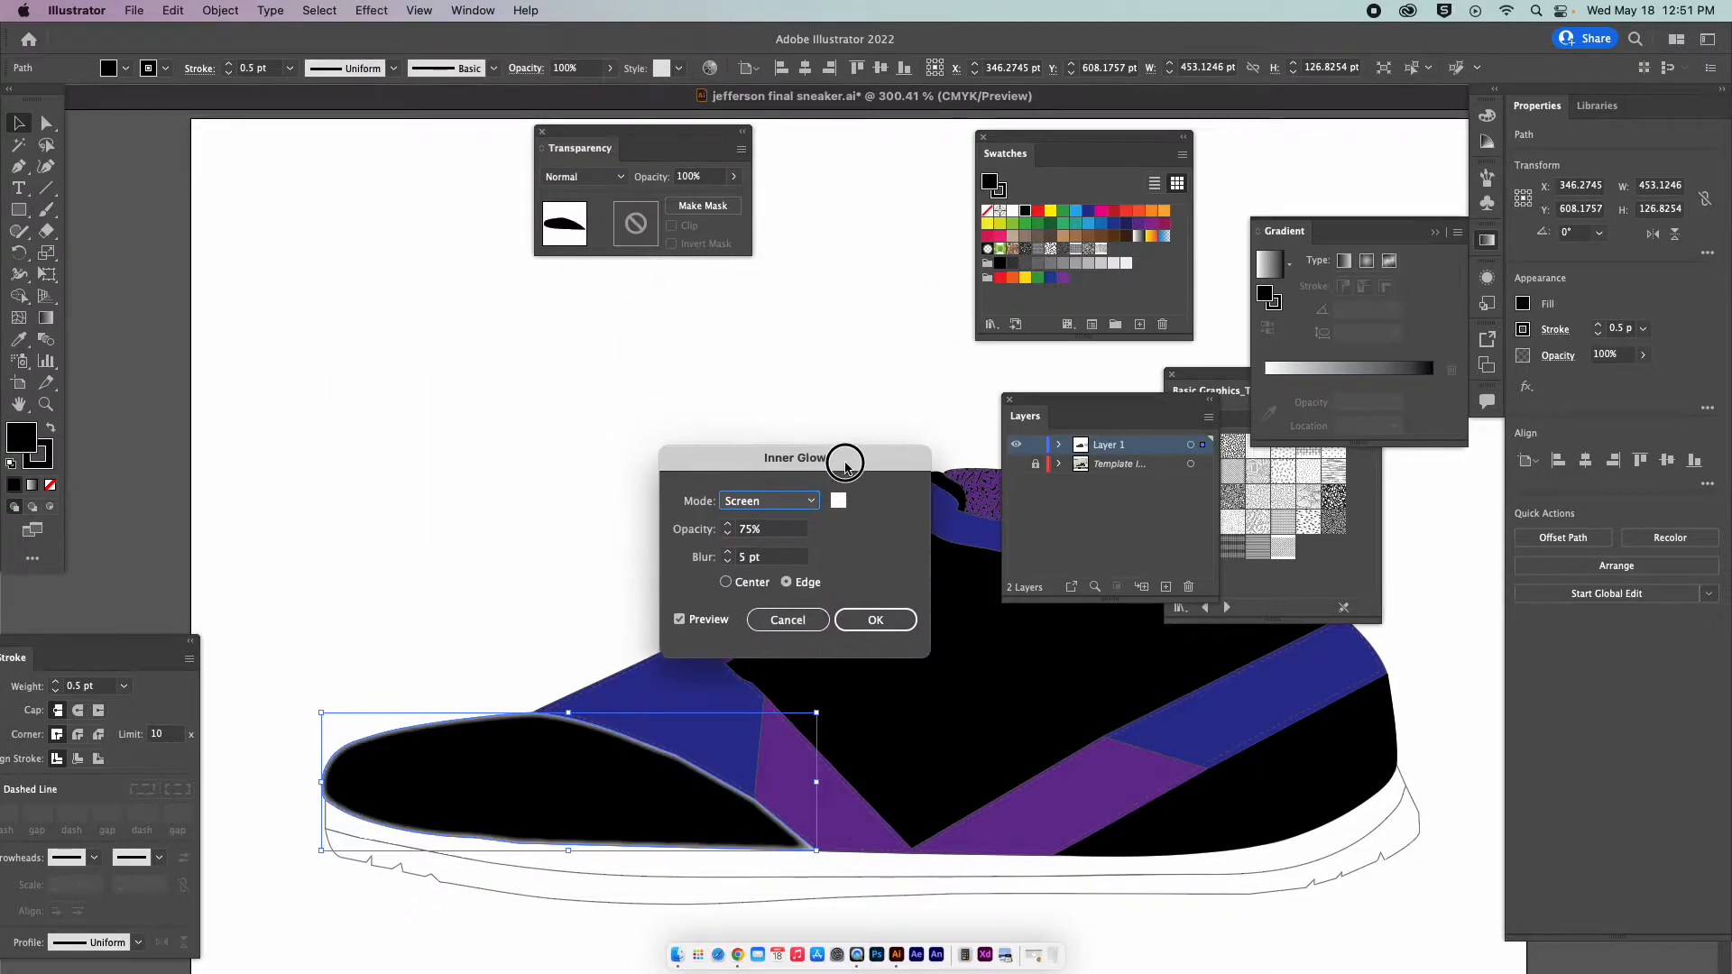
pyautogui.click(733, 510)
pyautogui.click(397, 670)
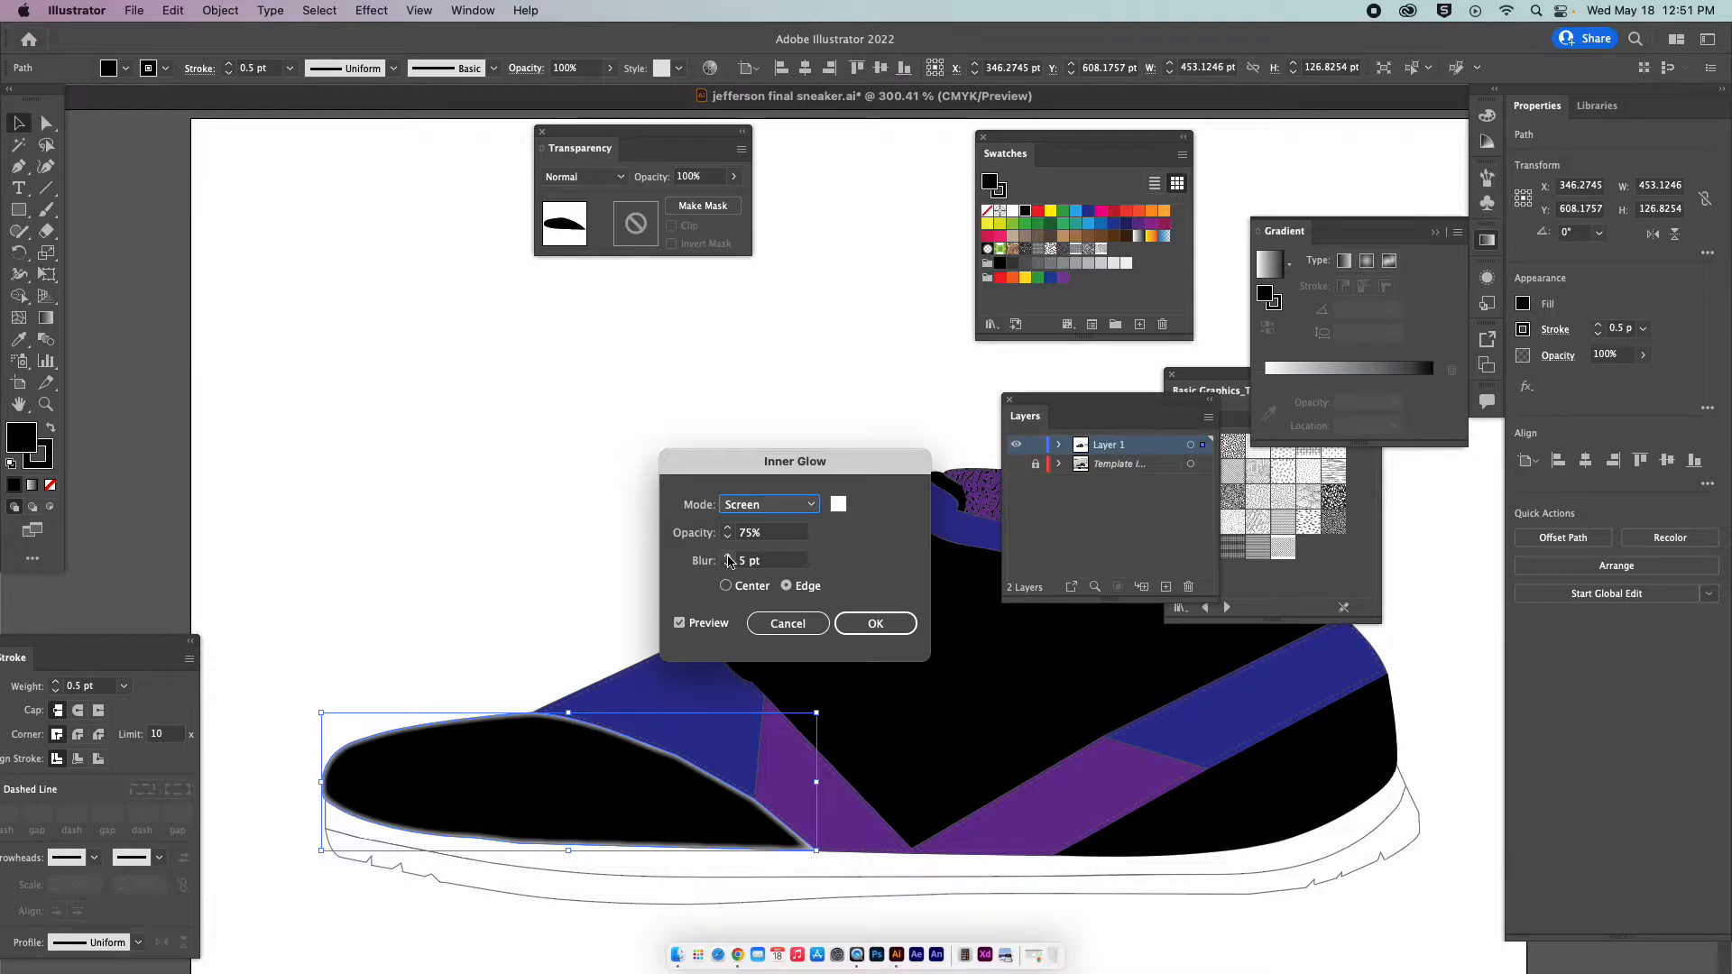
# Raise the toe cap's inner glow blur to 24 pt.
pyautogui.click(728, 556)
pyautogui.click(729, 556)
pyautogui.click(728, 556)
pyautogui.click(728, 556)
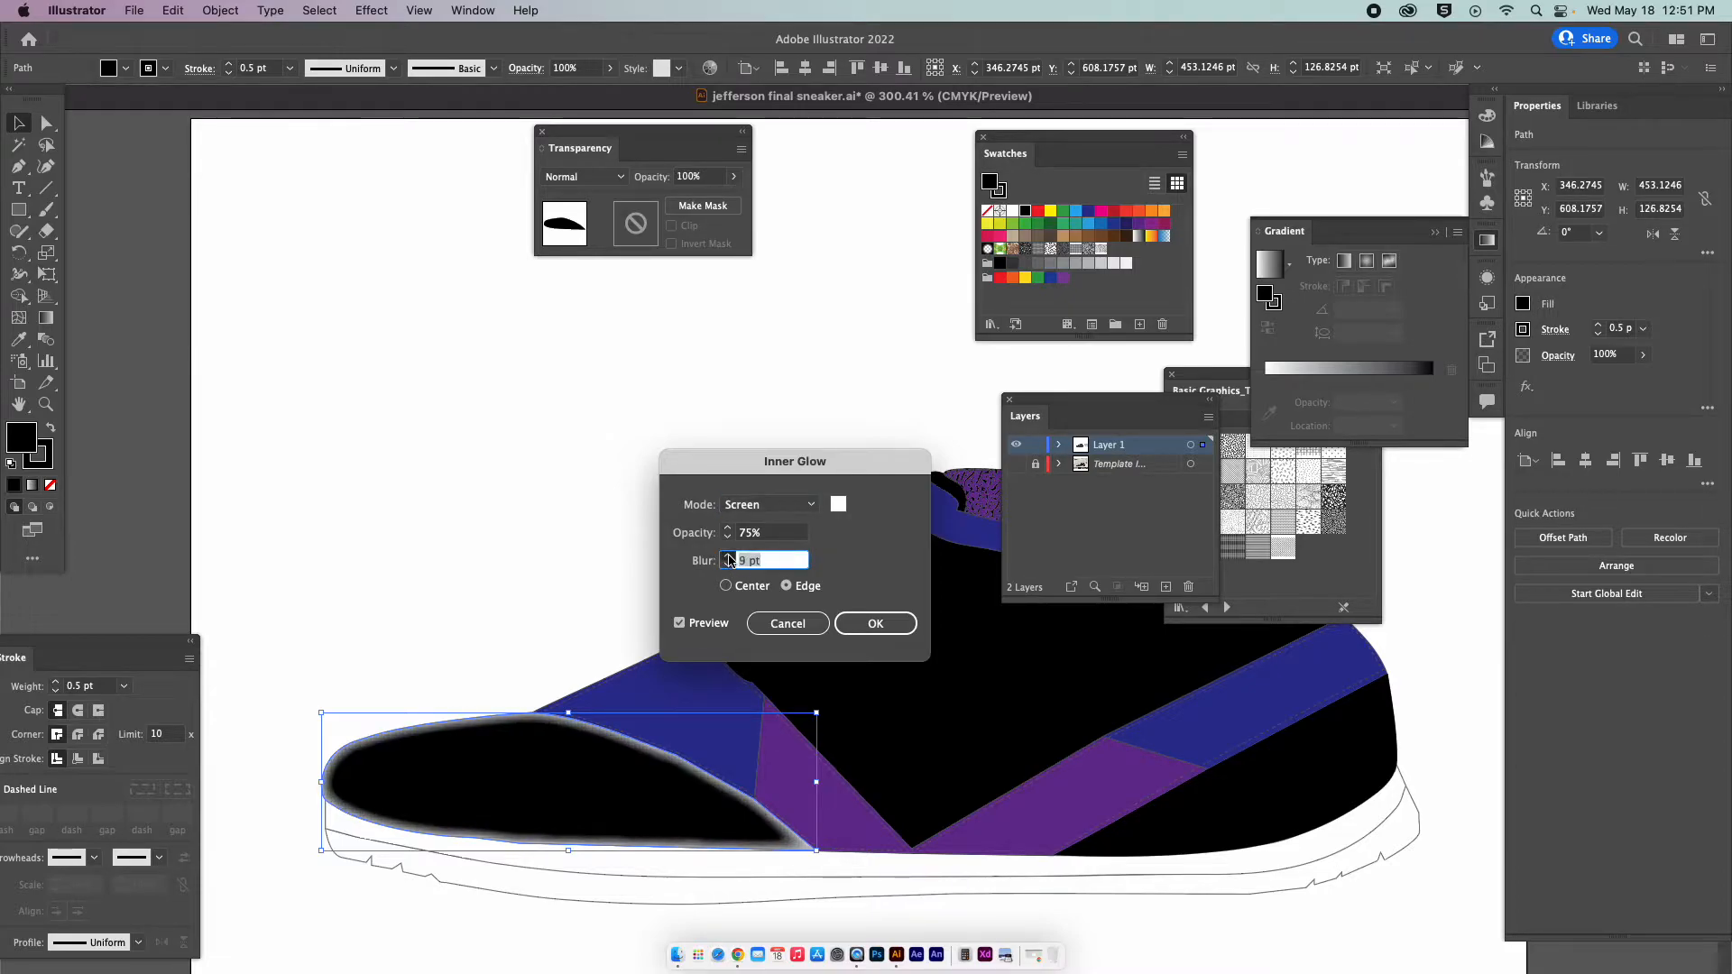
pyautogui.click(728, 556)
pyautogui.click(728, 556)
pyautogui.click(728, 556)
pyautogui.click(729, 556)
pyautogui.click(728, 555)
pyautogui.click(728, 556)
pyautogui.click(728, 556)
pyautogui.click(728, 556)
pyautogui.click(728, 556)
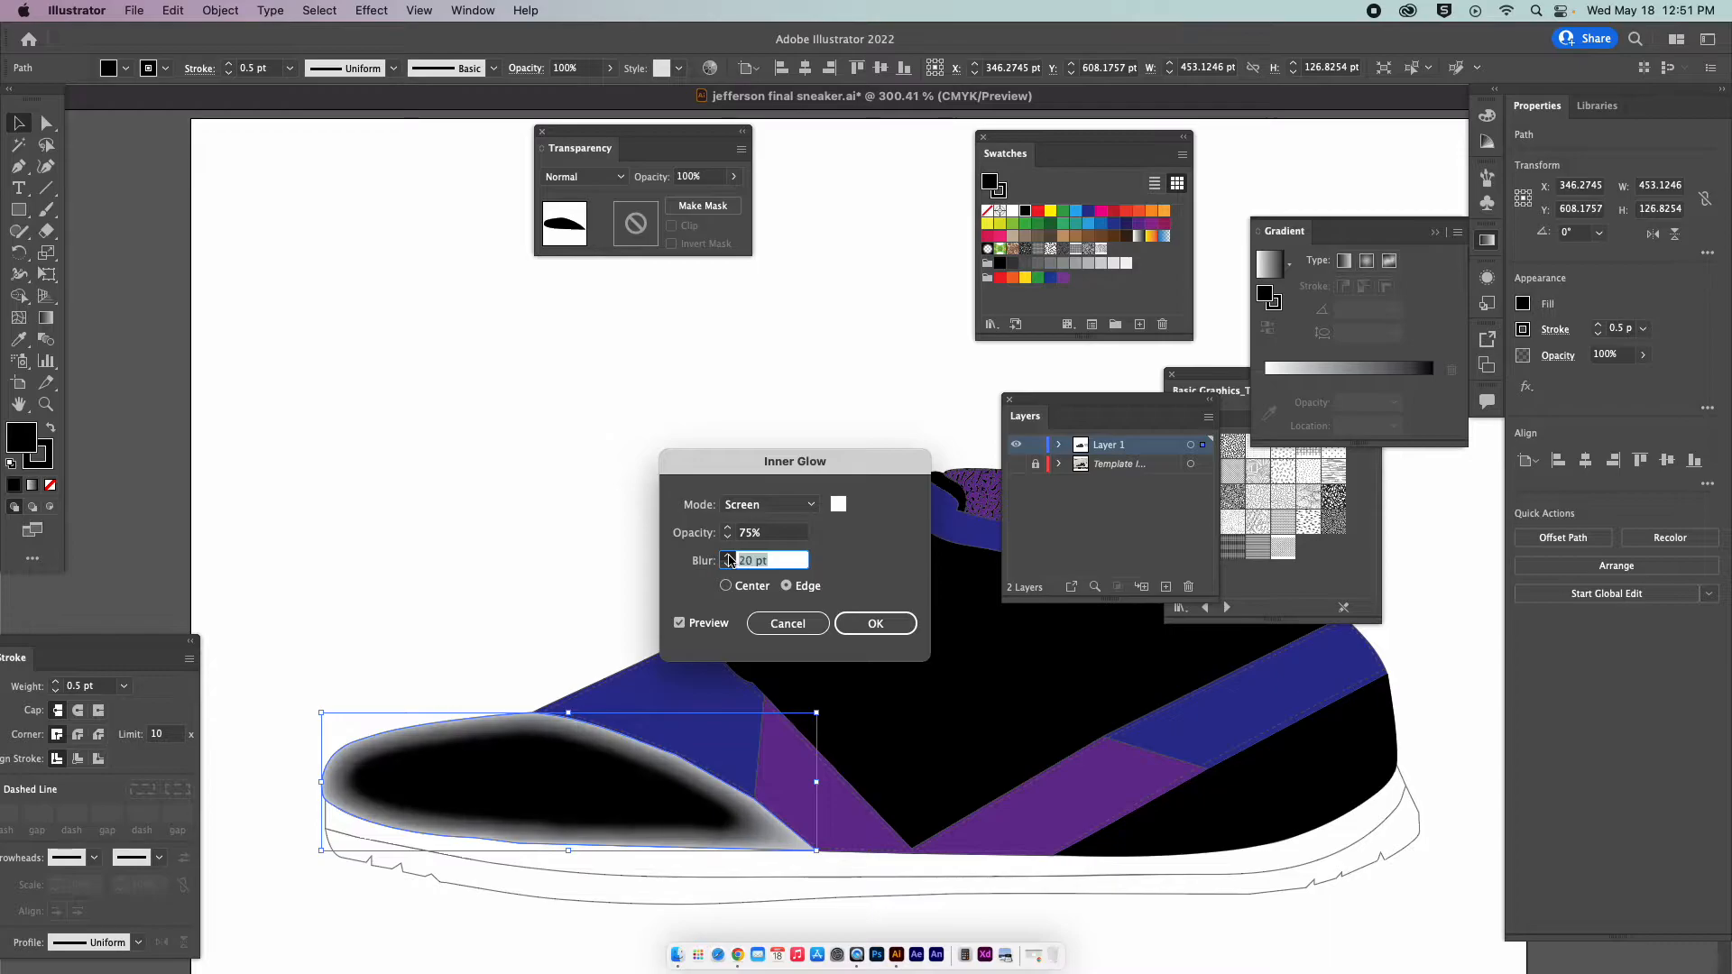
pyautogui.click(728, 556)
pyautogui.click(728, 556)
pyautogui.click(728, 556)
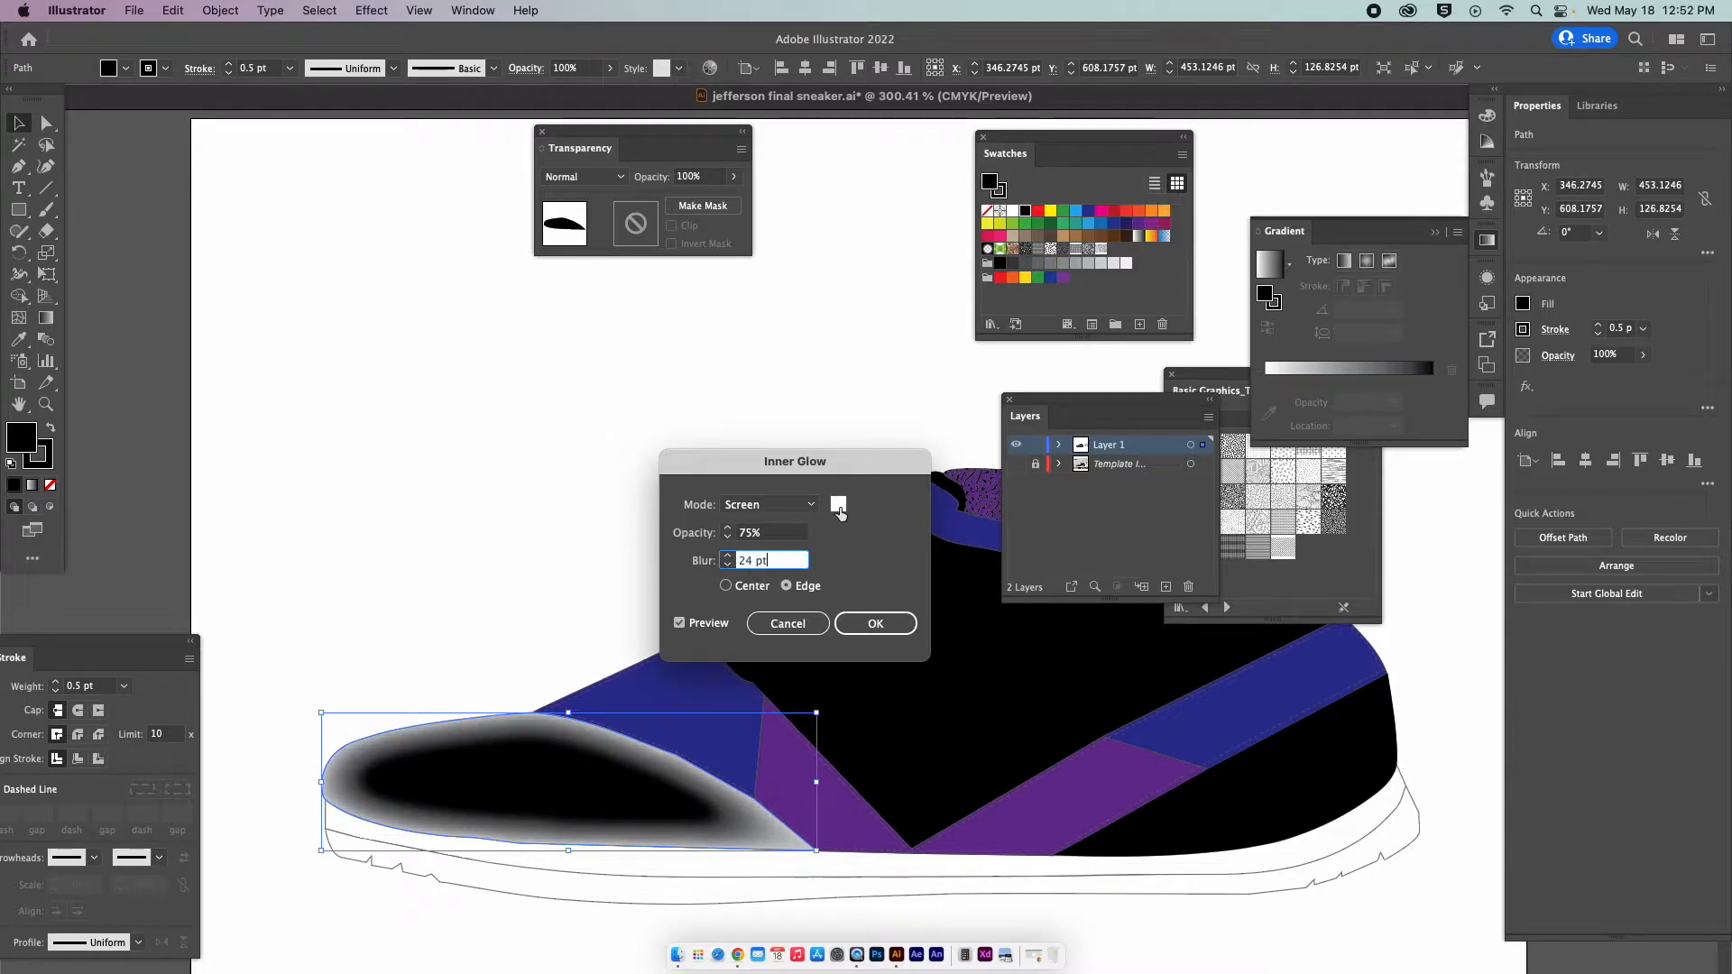